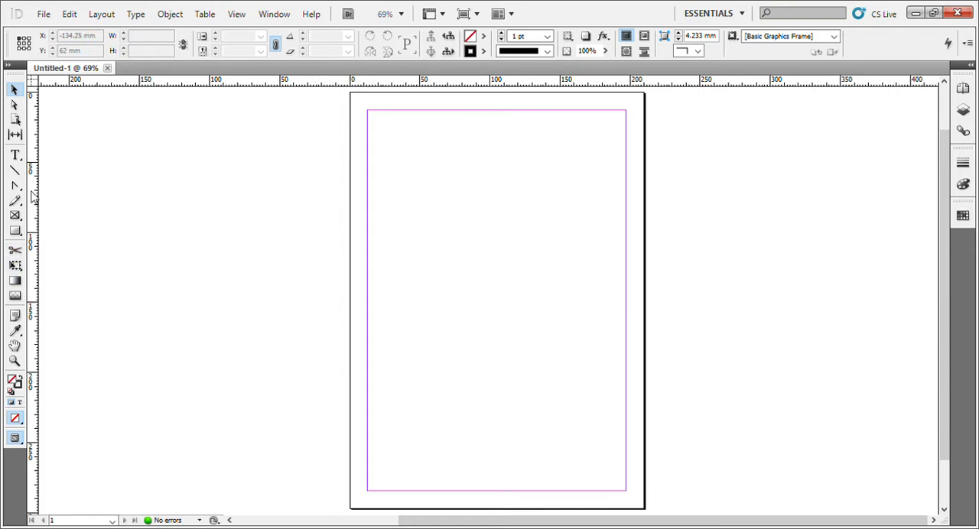
Divide the area inside the page margins into five equal columns with Margins and Columns.
{"action": "left_click", "coordinate": [91, 17]}
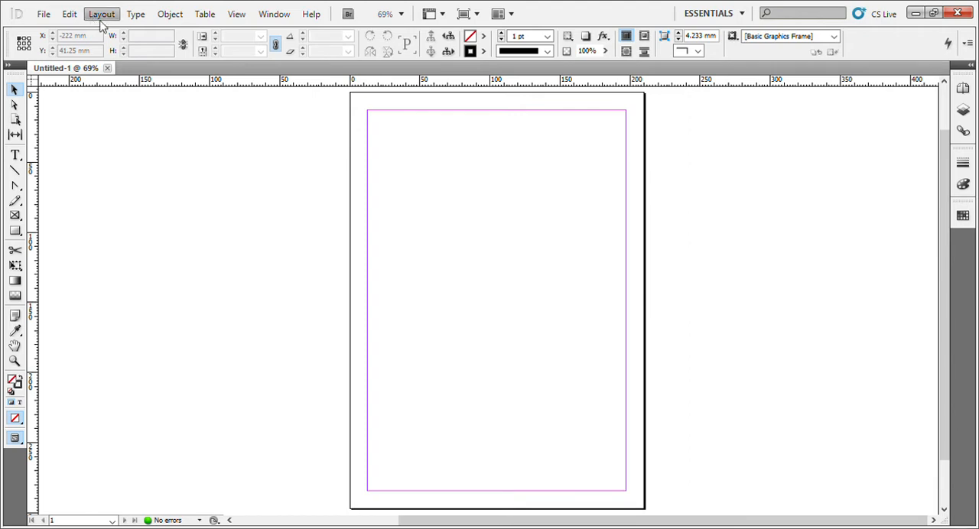
{"action": "left_click", "coordinate": [138, 96]}
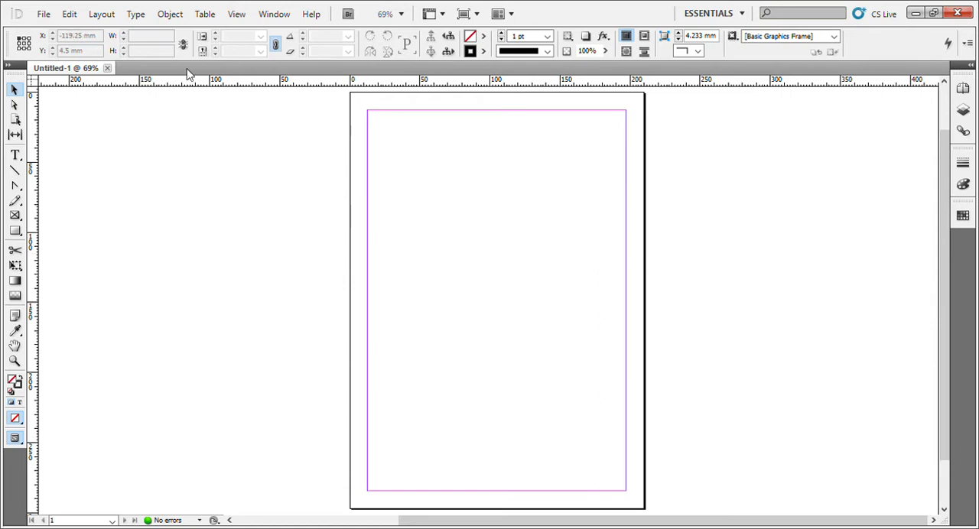
{"action": "left_click", "coordinate": [137, 54]}
{"action": "left_click", "coordinate": [465, 442]}
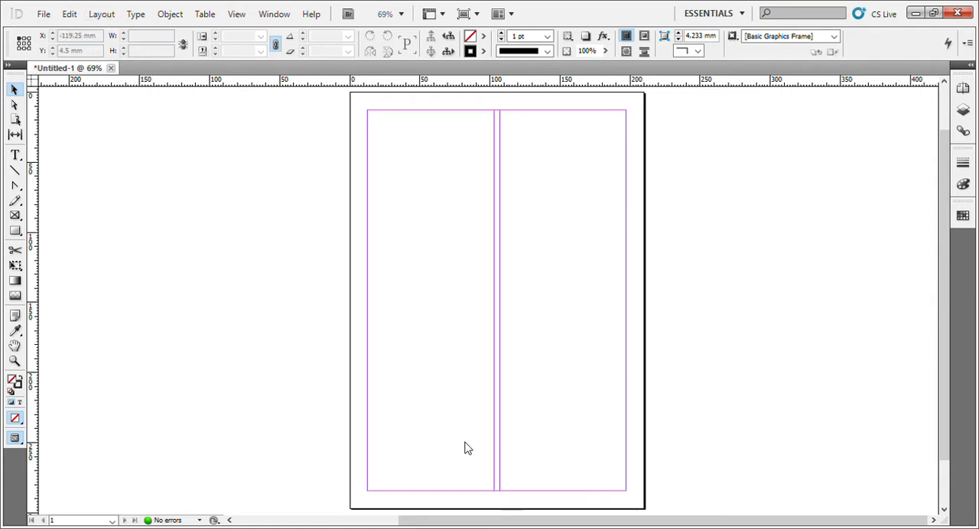
{"action": "left_click", "coordinate": [465, 442]}
{"action": "left_click", "coordinate": [465, 442]}
{"action": "left_click", "coordinate": [465, 442]}
{"action": "left_click", "coordinate": [465, 442]}
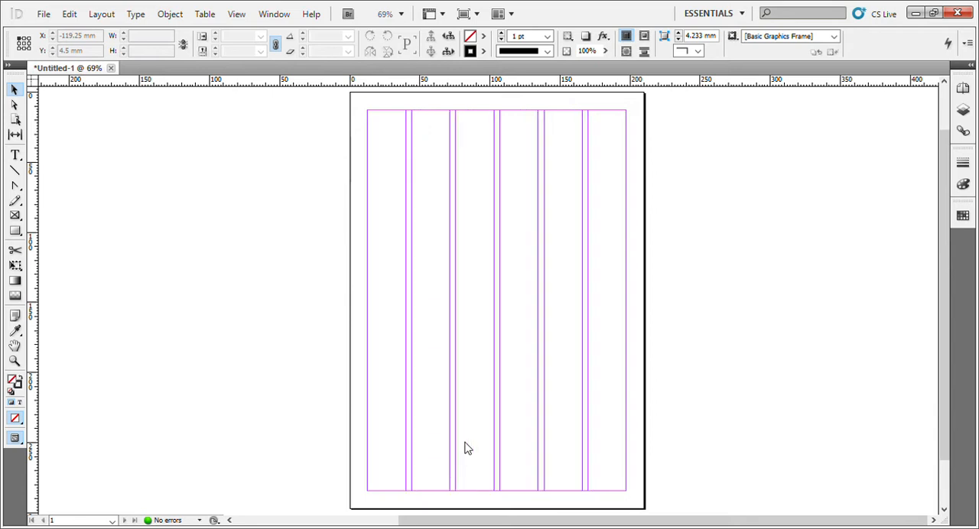
{"action": "left_click", "coordinate": [465, 442]}
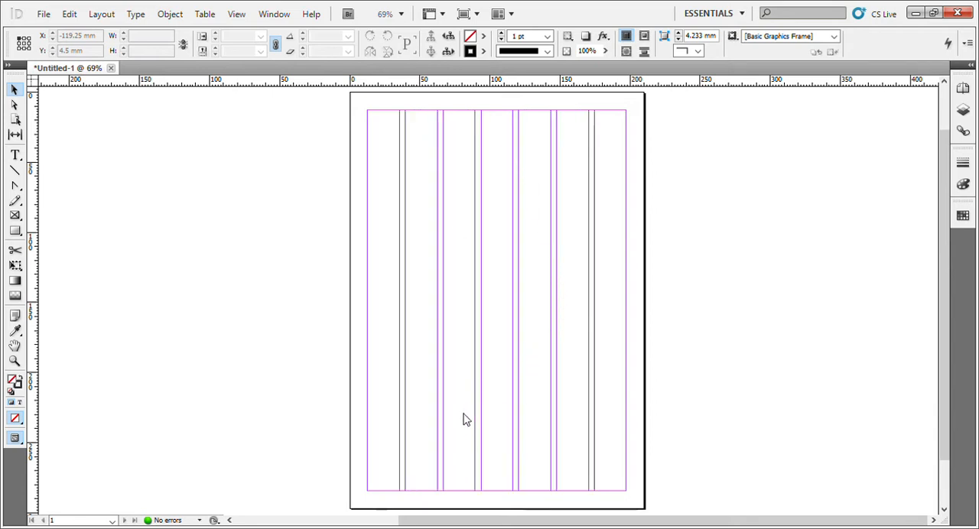
{"action": "left_click", "coordinate": [468, 452]}
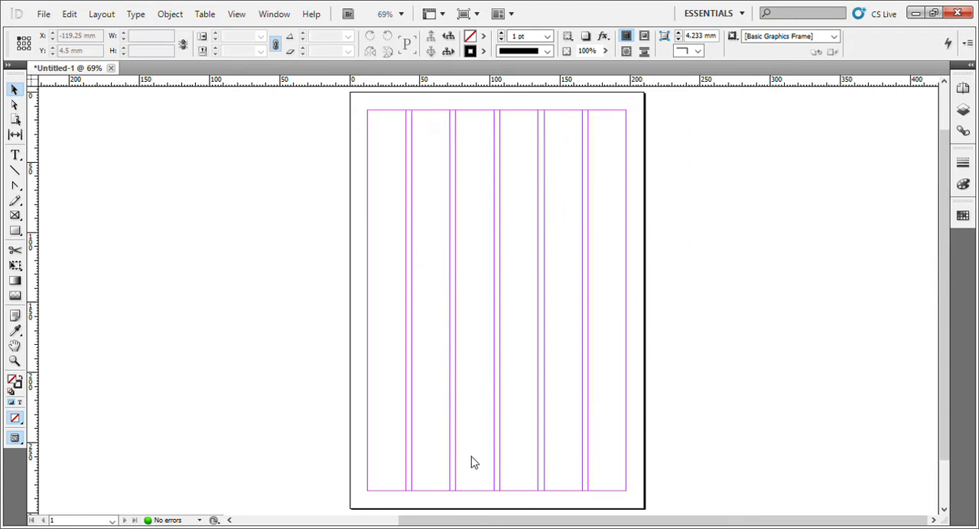
{"action": "left_click", "coordinate": [469, 452]}
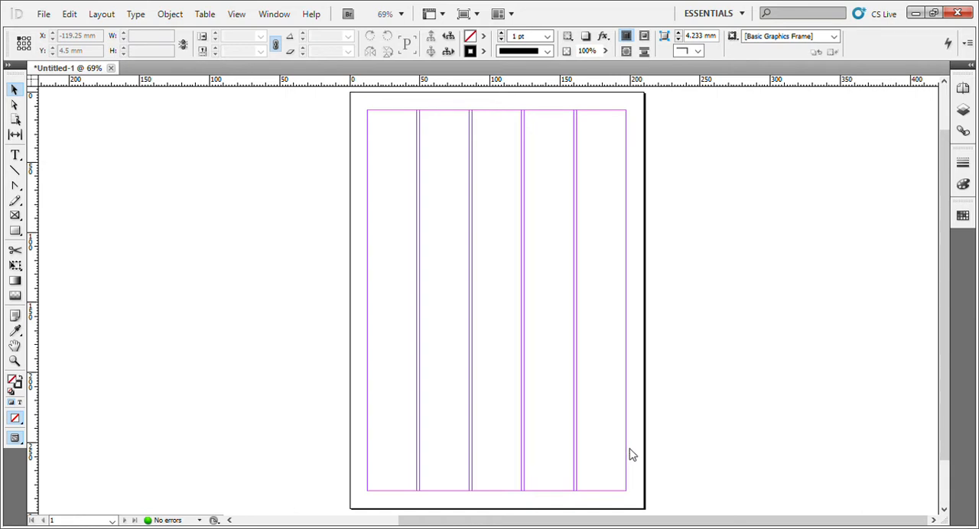
{"action": "key", "text": "ctrl+z"}
{"action": "key", "text": "ctrl+z"}
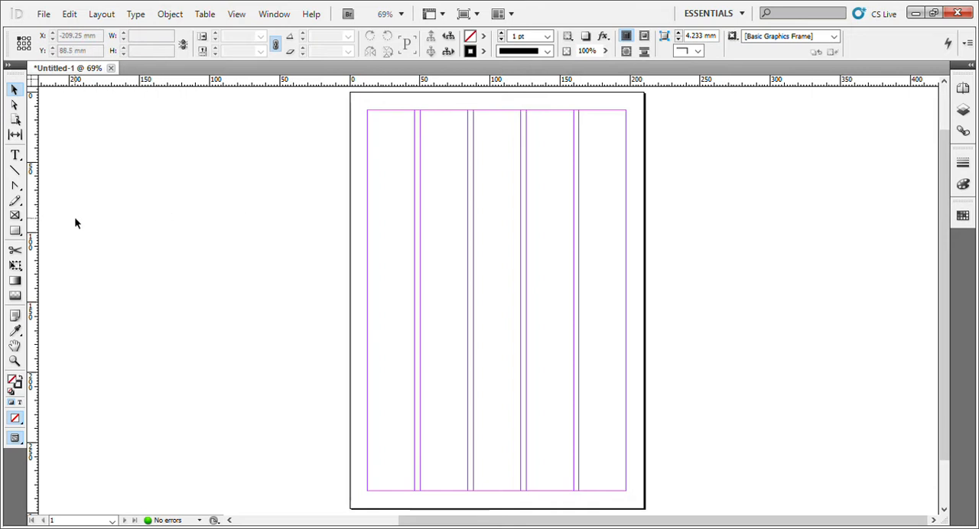
Create a text frame about 71 × 117 mm across the first two columns and paste the copied article into it.
{"action": "left_click", "coordinate": [14, 155]}
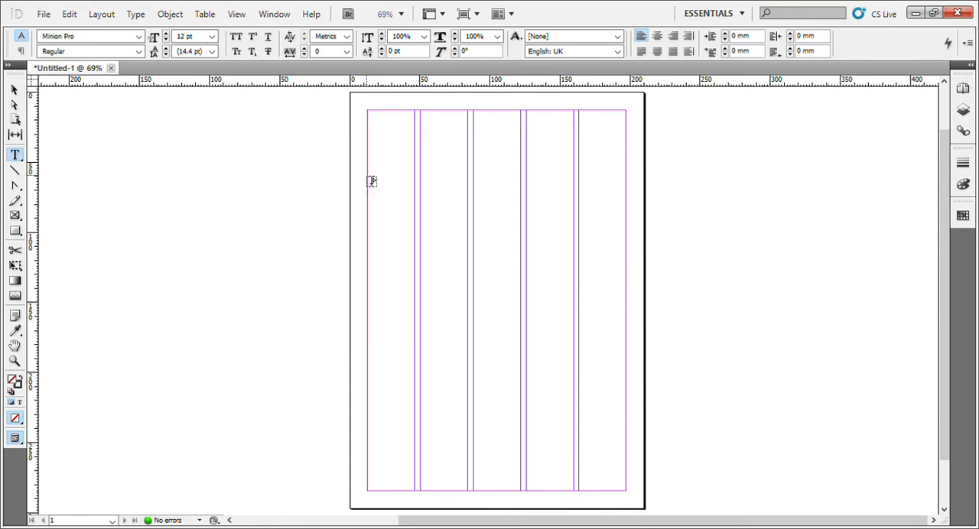
{"action": "left_click_drag", "start_coordinate": [369, 176], "coordinate": [472, 342]}
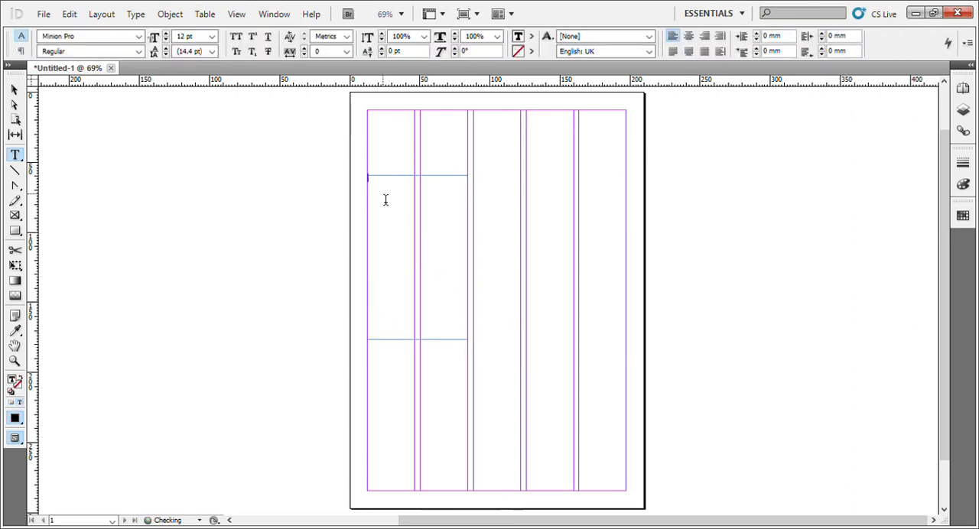
{"action": "key", "text": "ctrl+v"}
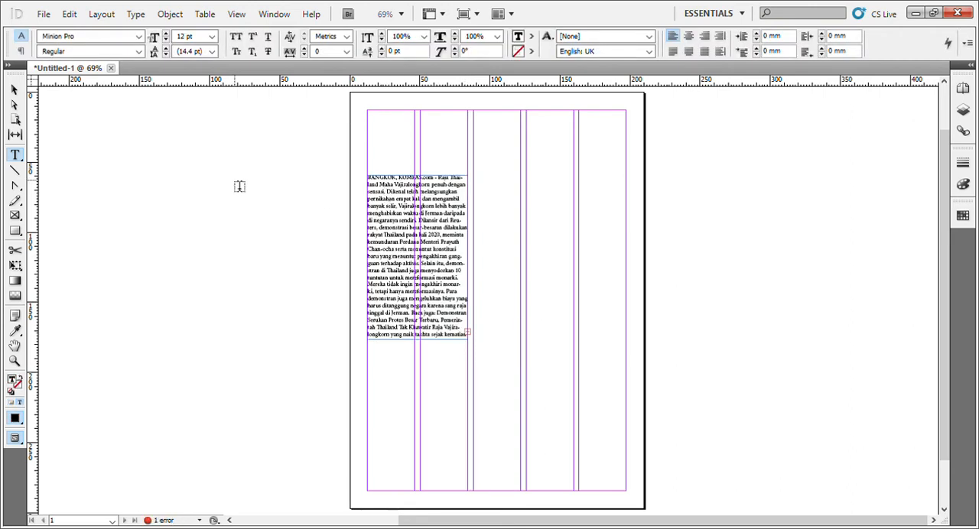
Enlarge the article text frame to about 151 × 225 mm and place it on the pasteboard left of the page.
{"action": "left_click", "coordinate": [15, 88]}
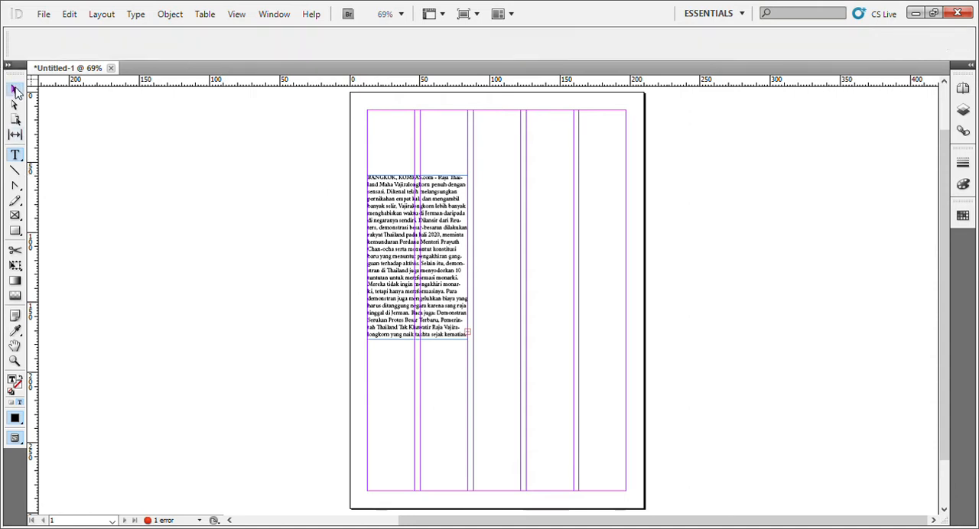
{"action": "left_click", "coordinate": [339, 202]}
{"action": "left_click", "coordinate": [437, 298]}
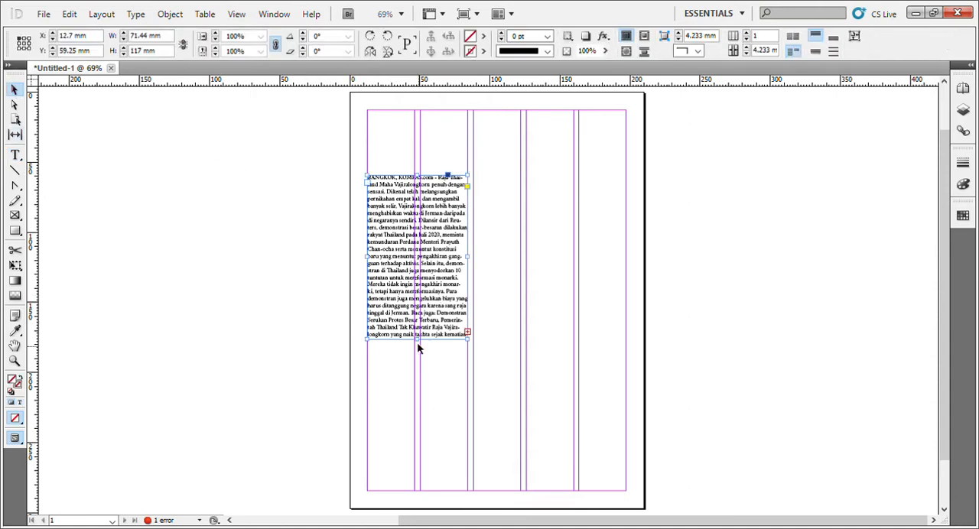
{"action": "left_click_drag", "start_coordinate": [417, 337], "coordinate": [417, 491]}
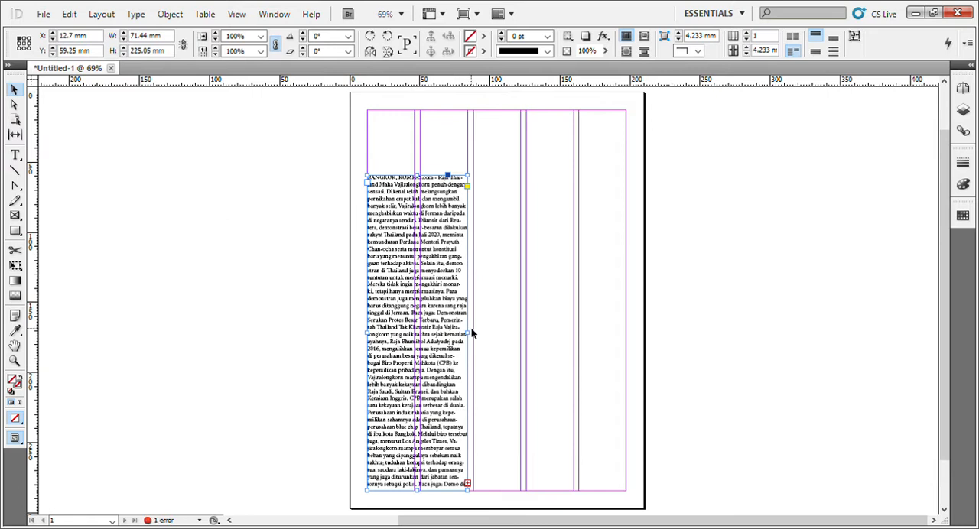
{"action": "left_click_drag", "start_coordinate": [438, 325], "coordinate": [318, 298]}
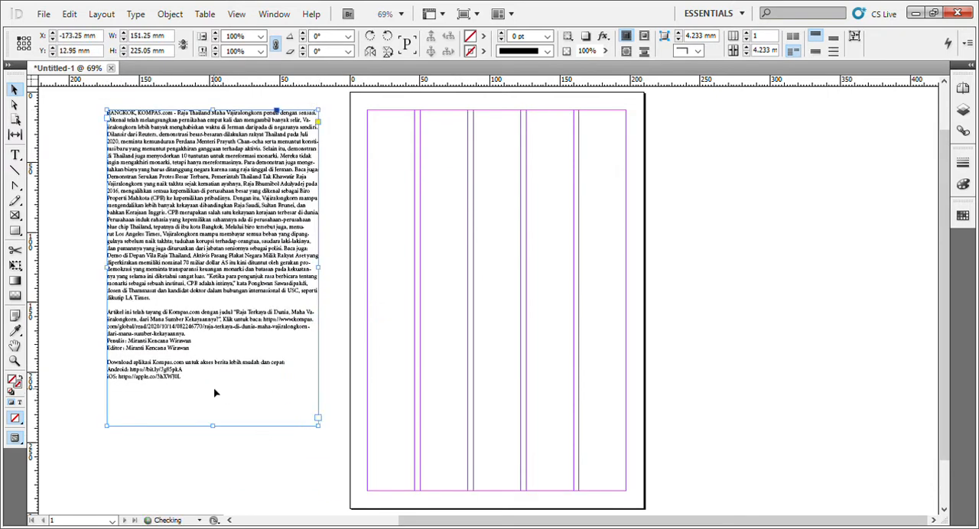
{"action": "double_click", "coordinate": [239, 314]}
{"action": "left_click", "coordinate": [244, 324]}
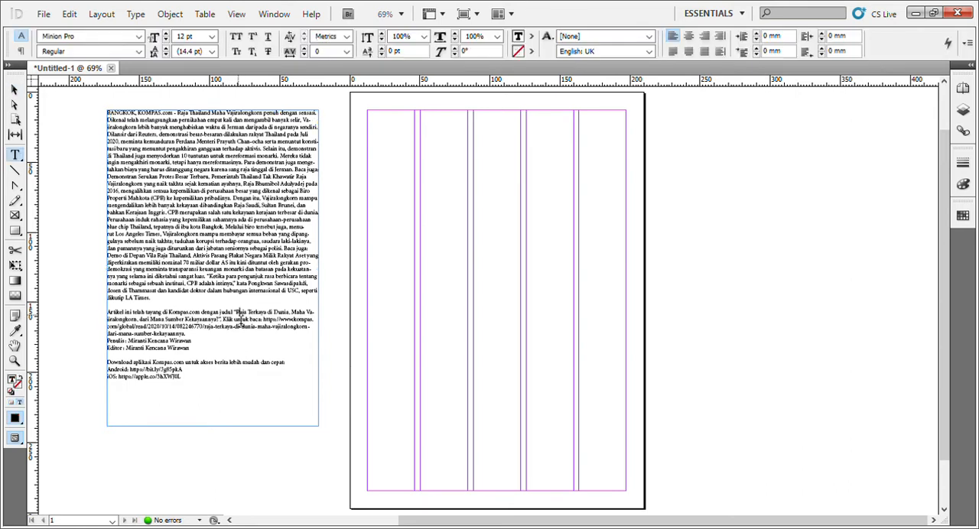
{"action": "left_click", "coordinate": [14, 90]}
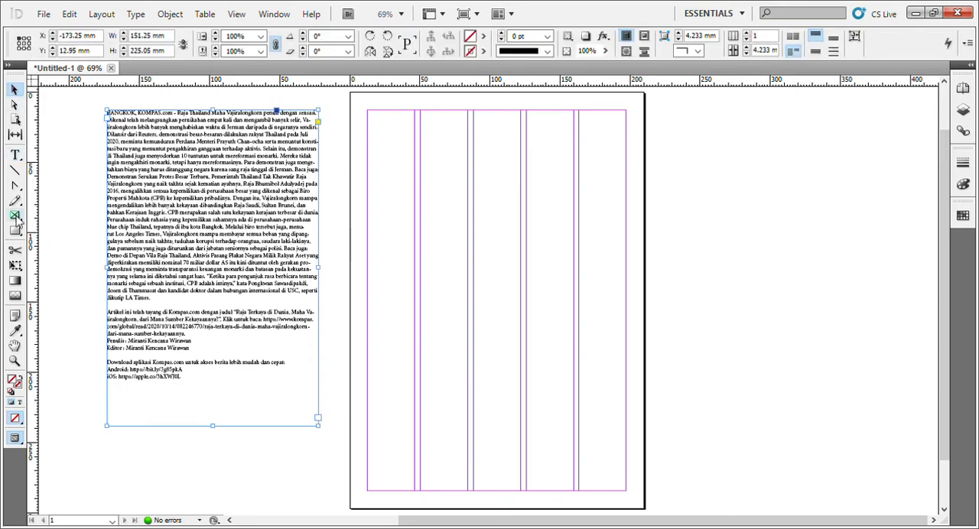
Create a text frame about 91 × 48.5 mm on the pasteboard right of the page, containing "KOMPAS.com".
{"action": "left_click", "coordinate": [15, 154]}
{"action": "left_click", "coordinate": [457, 187]}
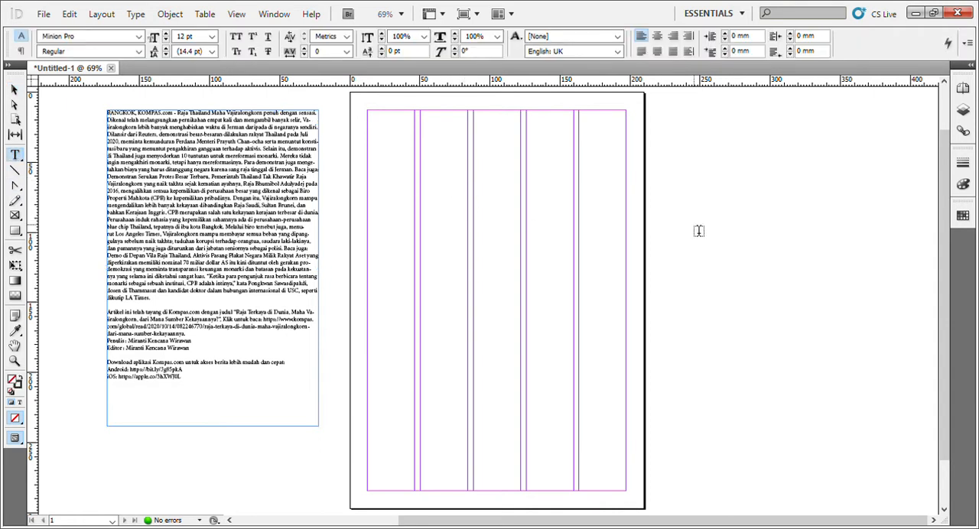
{"action": "left_click_drag", "start_coordinate": [698, 230], "coordinate": [812, 289]}
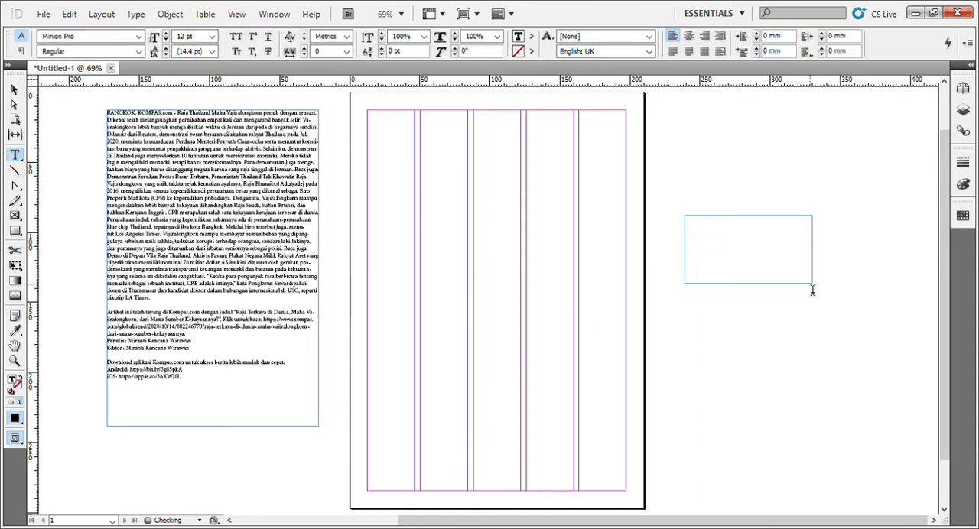
{"action": "type", "text": "KOMPAS.com"}
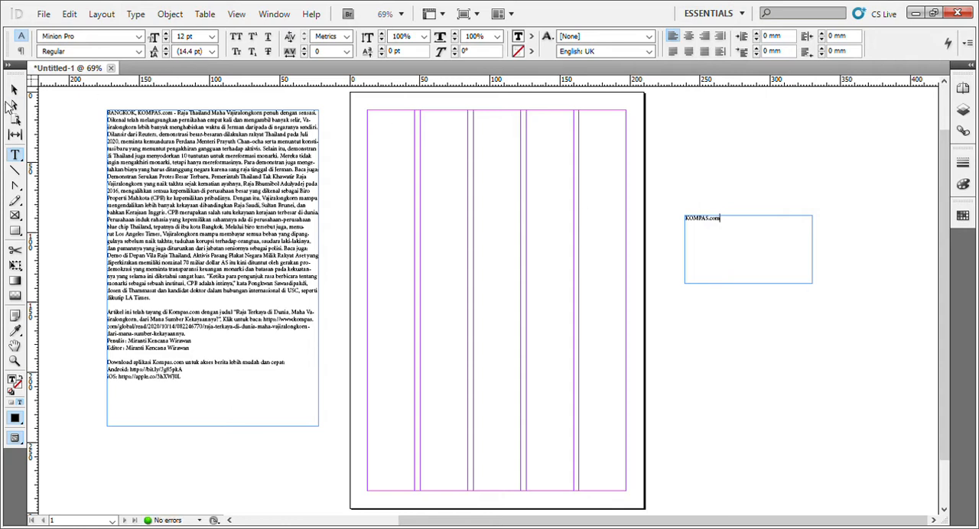
{"action": "key", "text": "Escape"}
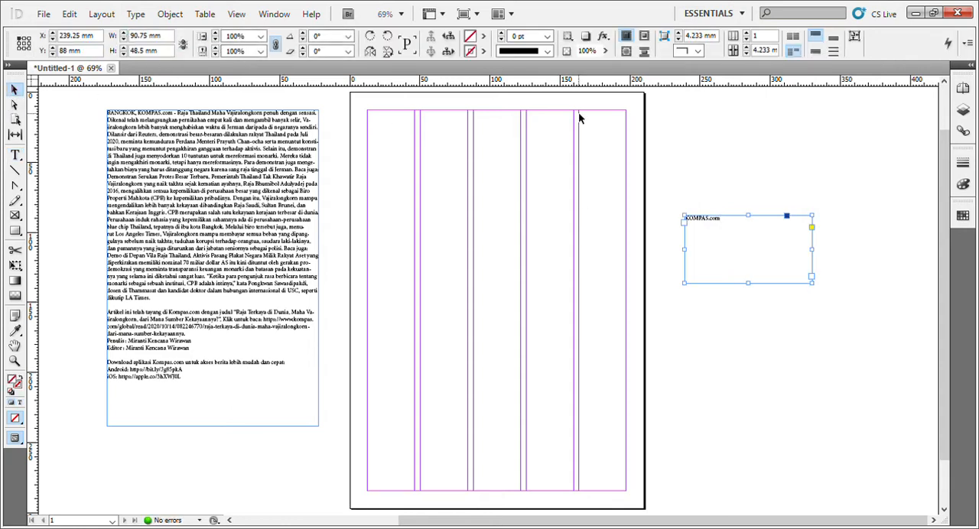
Move the KOMPAS.com text frame onto the page, aligned to the upper-left corner of the margins.
{"action": "left_click_drag", "start_coordinate": [754, 220], "coordinate": [437, 113]}
{"action": "key", "text": "z"}
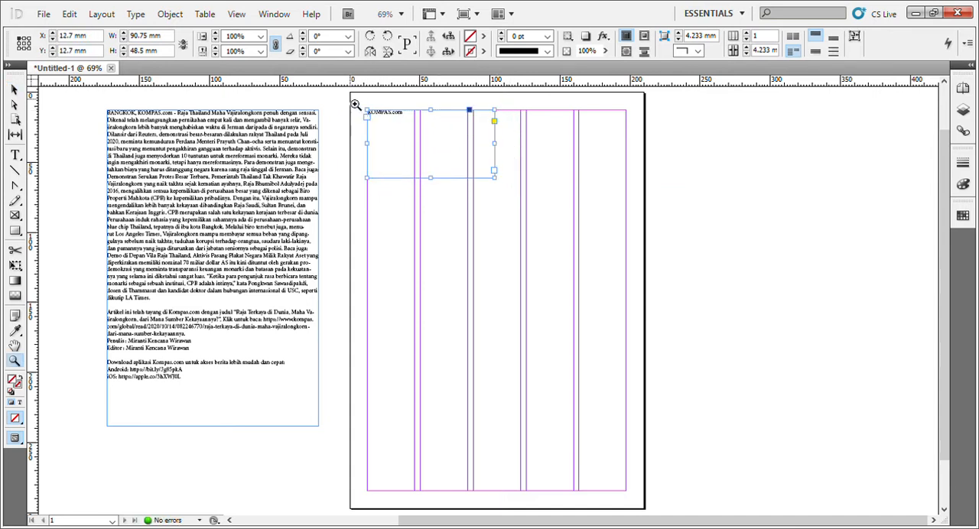
{"action": "left_click_drag", "start_coordinate": [351, 98], "coordinate": [558, 201]}
{"action": "key", "text": "v"}
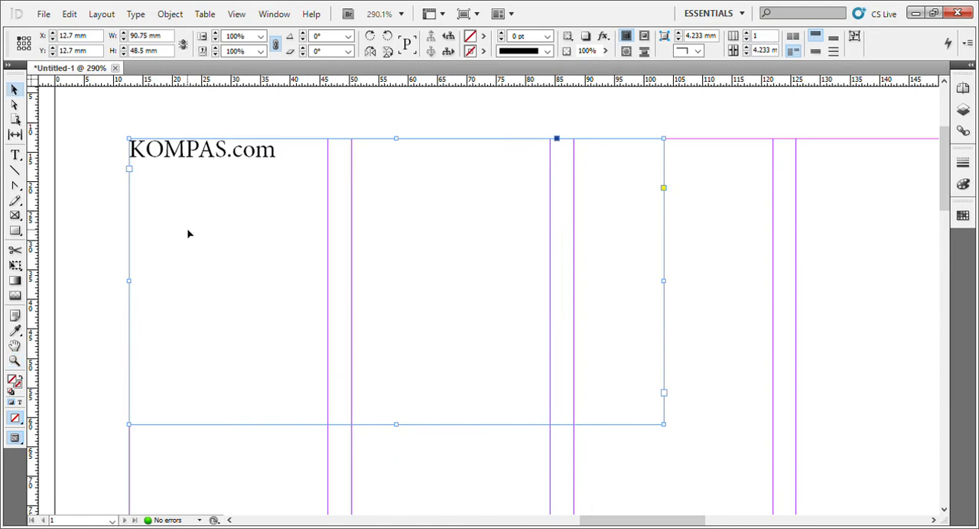
Place a horizontal ruler guide across the page at about 42 mm, running through the KOMPAS.com frame.
{"action": "mouse_move", "coordinate": [196, 159]}
{"action": "left_mouse_down"}
{"action": "mouse_move", "coordinate": [212, 180]}
{"action": "mouse_move", "coordinate": [389, 189]}
{"action": "mouse_move", "coordinate": [421, 158]}
{"action": "mouse_move", "coordinate": [369, 212]}
{"action": "mouse_move", "coordinate": [187, 195]}
{"action": "mouse_move", "coordinate": [178, 191]}
{"action": "mouse_move", "coordinate": [186, 152]}
{"action": "left_mouse_up"}
{"action": "left_click_drag", "start_coordinate": [403, 87], "coordinate": [437, 348]}
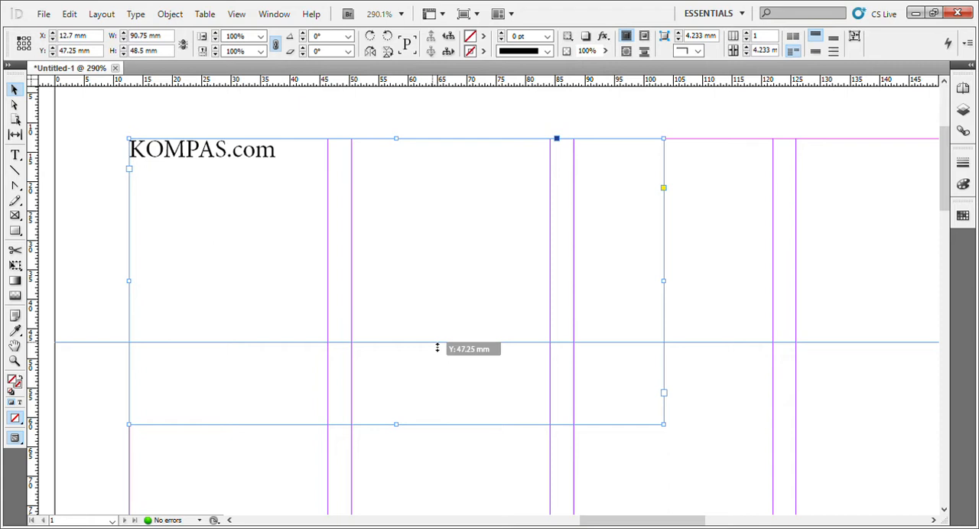
{"action": "left_click_drag", "start_coordinate": [437, 348], "coordinate": [452, 320]}
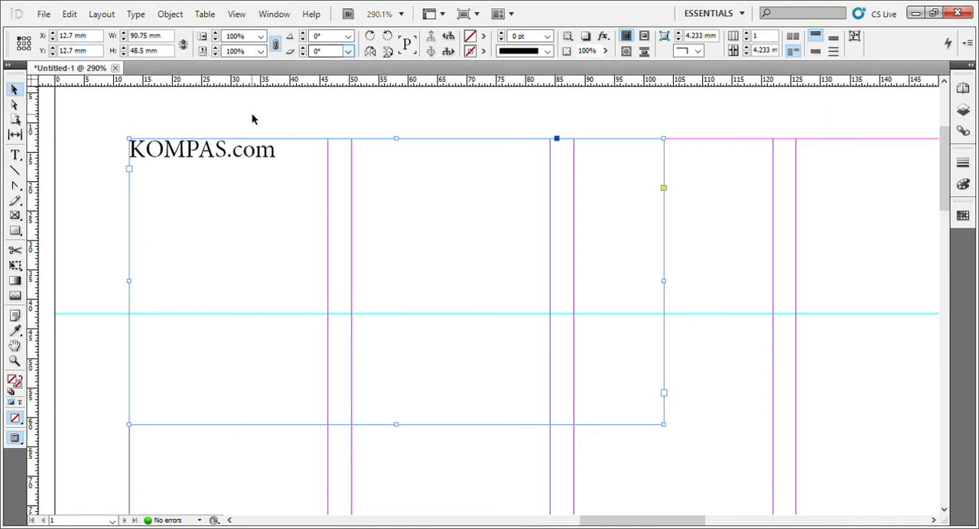
{"action": "left_click", "coordinate": [678, 439]}
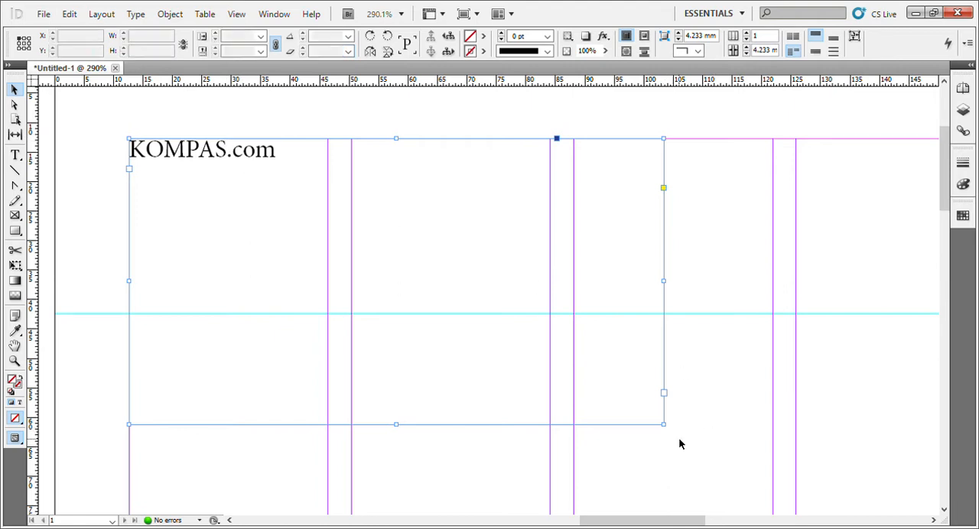
{"action": "left_click", "coordinate": [650, 425]}
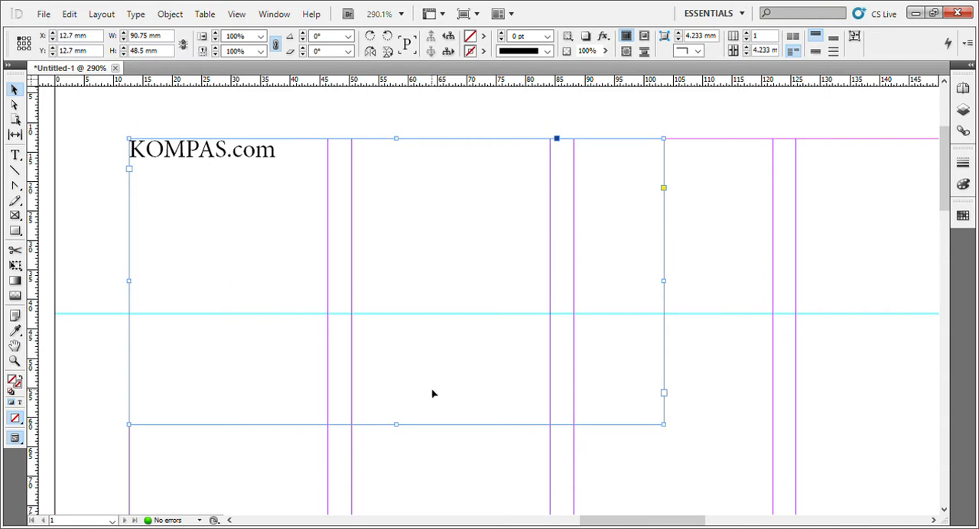
Select all the KOMPAS.com text and set its font size to 72 pt.
{"action": "double_click", "coordinate": [438, 427]}
{"action": "left_click_drag", "start_coordinate": [282, 170], "coordinate": [32, 149]}
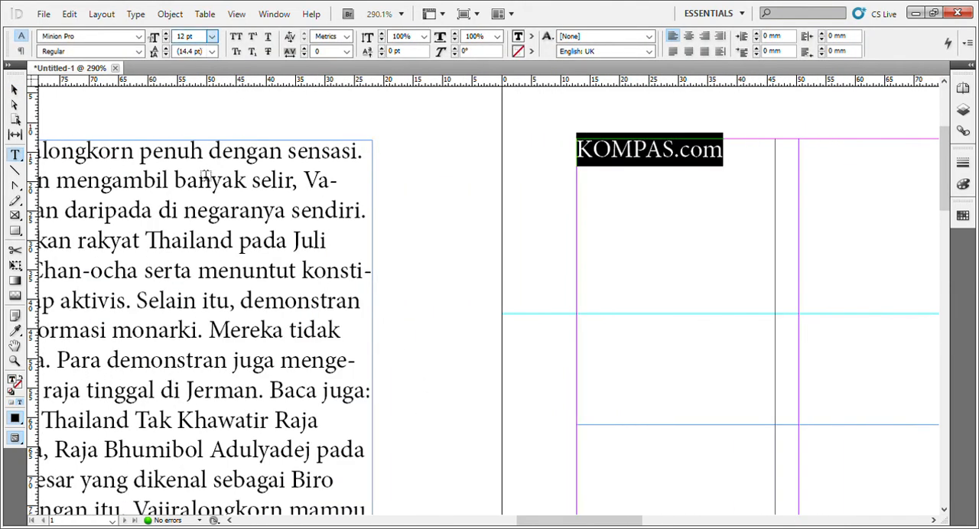
{"action": "left_click", "coordinate": [205, 199]}
{"action": "scroll", "coordinate": [651, 232], "scroll_direction": "down", "scroll_amount": 3}
{"action": "scroll", "coordinate": [748, 238], "scroll_direction": "up", "scroll_amount": 5}
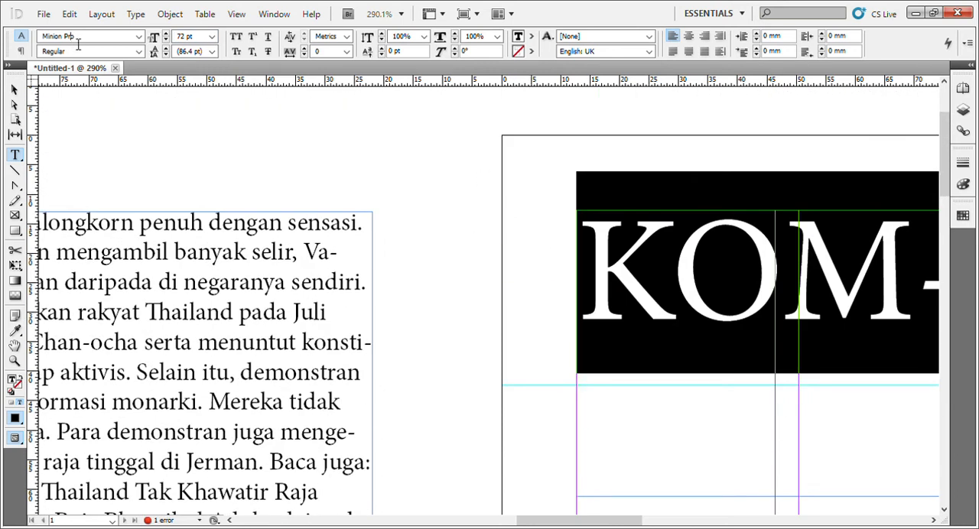
Change the font of the KOMPAS.com title to Morpheus.
{"action": "left_click", "coordinate": [138, 37]}
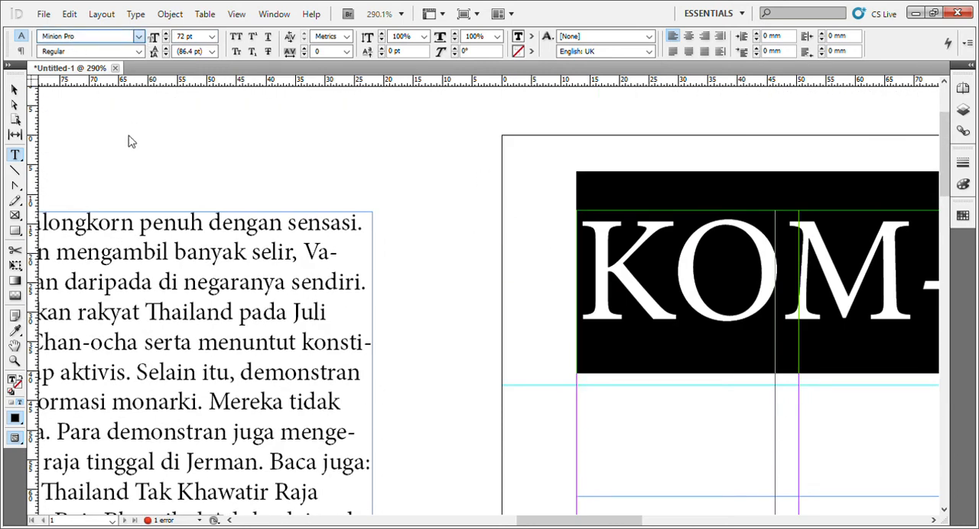
{"action": "left_click", "coordinate": [189, 250]}
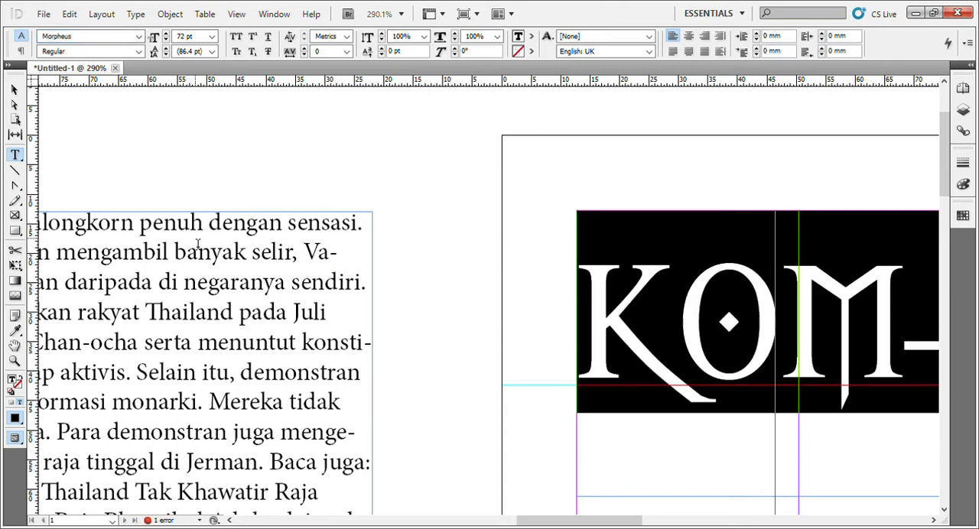
{"action": "left_click", "coordinate": [14, 90]}
{"action": "left_click", "coordinate": [347, 143]}
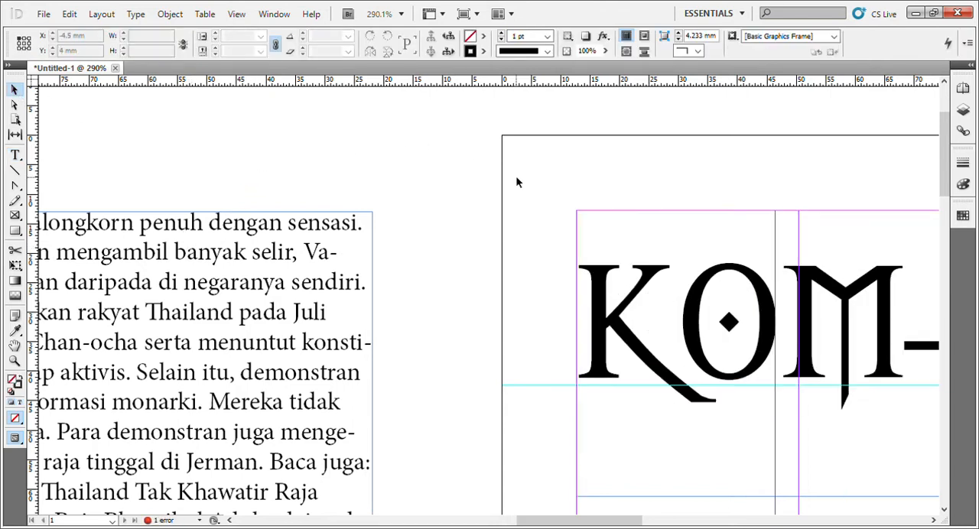
Widen the KOMPAS.com title frame to about 103 mm by extending its right edge.
{"action": "key", "text": "space"}
{"action": "left_click_drag", "start_coordinate": [508, 177], "coordinate": [221, 163]}
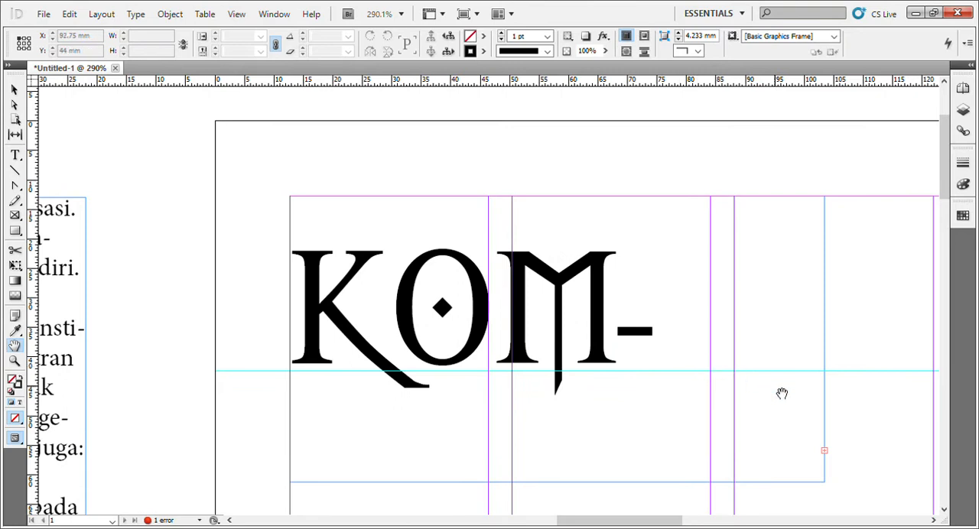
{"action": "left_click", "coordinate": [825, 375]}
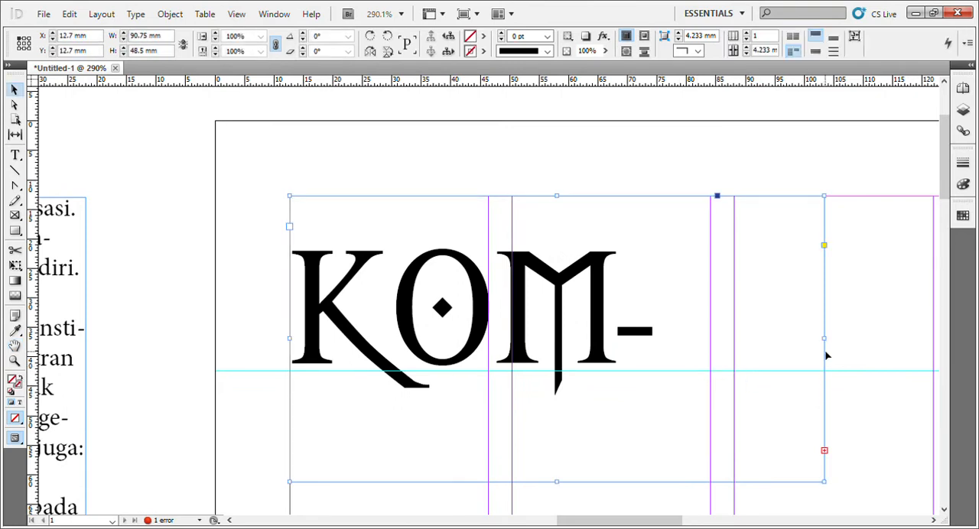
{"action": "left_click_drag", "start_coordinate": [831, 345], "coordinate": [903, 348]}
{"action": "scroll", "coordinate": [850, 382], "scroll_direction": "down", "scroll_amount": 1}
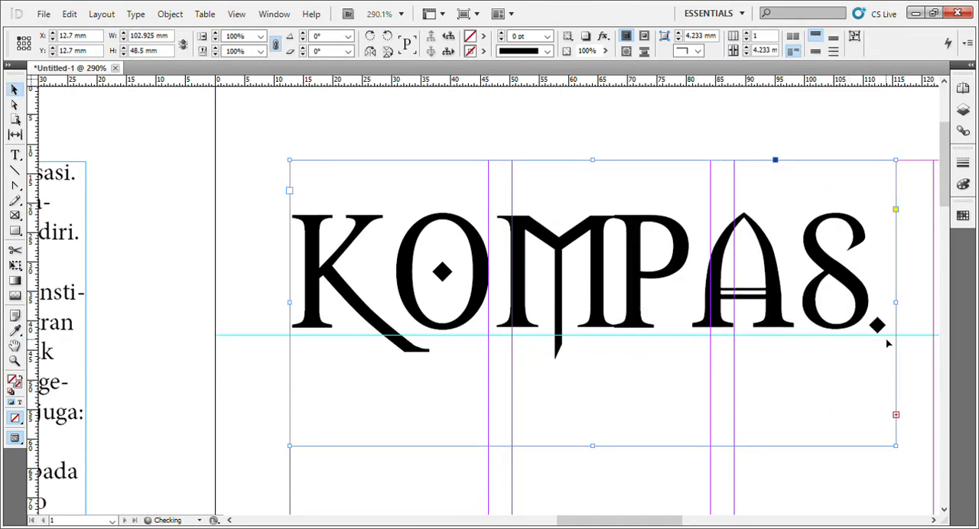
Widen the KOMPAS.com title frame to about 155 mm by extending its right edge so the whole word fits.
{"action": "left_click_drag", "start_coordinate": [813, 479], "coordinate": [540, 494]}
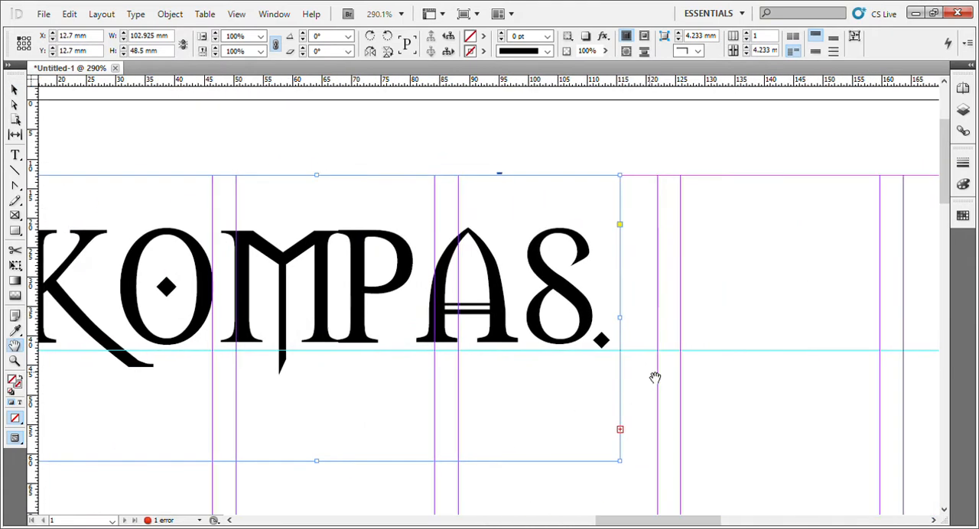
{"action": "left_click_drag", "start_coordinate": [624, 322], "coordinate": [926, 324]}
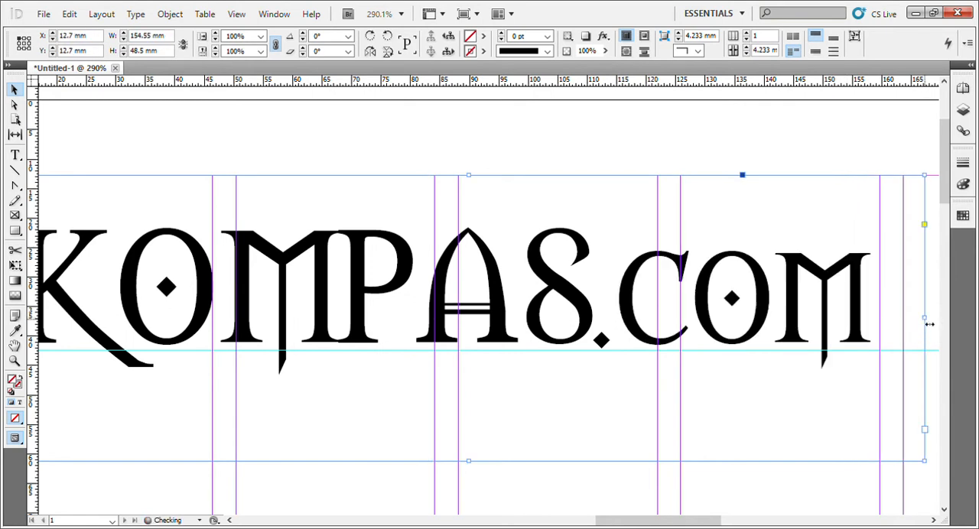
{"action": "left_click", "coordinate": [606, 149]}
{"action": "key", "text": "ctrl+minus"}
{"action": "key", "text": "ctrl+minus"}
{"action": "key", "text": "ctrl+minus"}
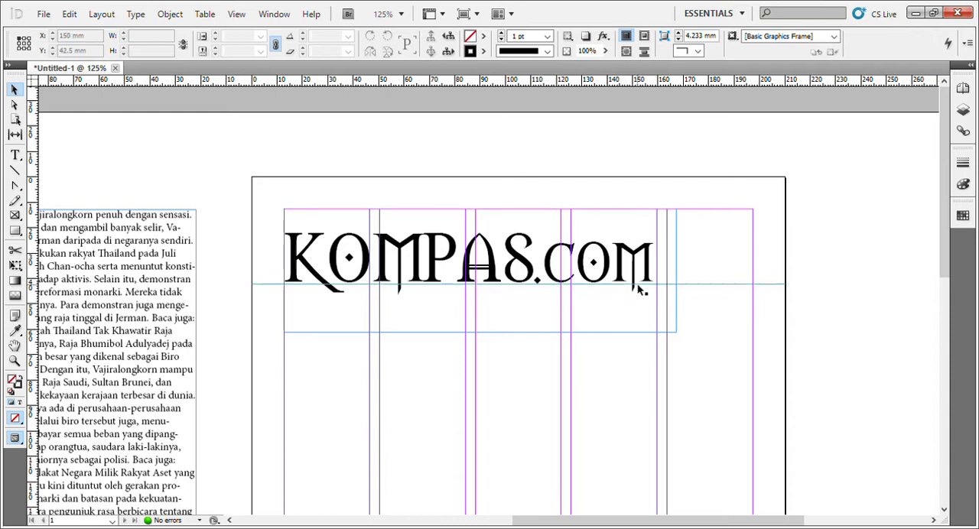
Shorten the KOMPAS.com title frame to about 33 mm high by raising its bottom edge.
{"action": "left_click", "coordinate": [676, 335]}
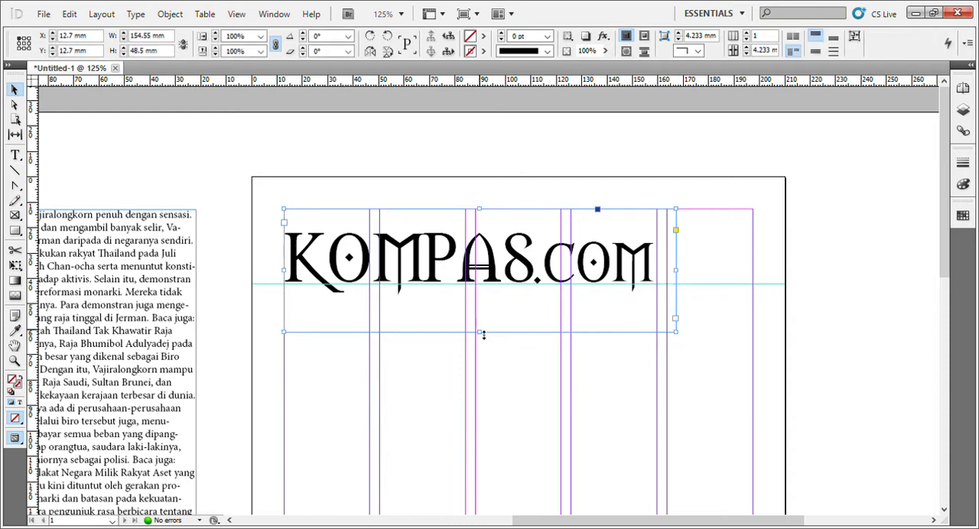
{"action": "left_click_drag", "start_coordinate": [481, 332], "coordinate": [482, 295]}
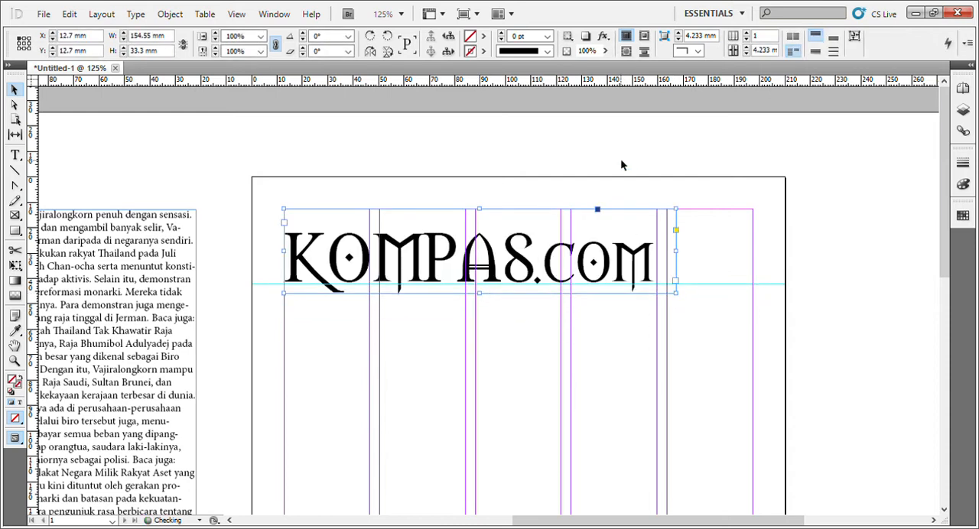
{"action": "left_click", "coordinate": [627, 165]}
Add a second horizontal ruler guide across the page at about 47 mm, just below the KOMPAS.com frame.
{"action": "scroll", "coordinate": [424, 262], "scroll_direction": "down", "scroll_amount": 3}
{"action": "scroll", "coordinate": [424, 262], "scroll_direction": "up", "scroll_amount": 2}
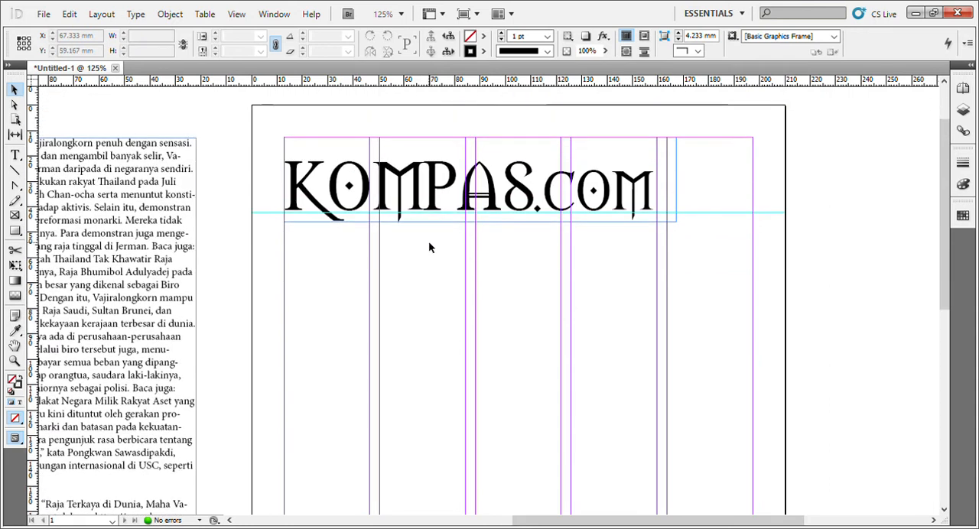
{"action": "left_click_drag", "start_coordinate": [427, 81], "coordinate": [422, 235]}
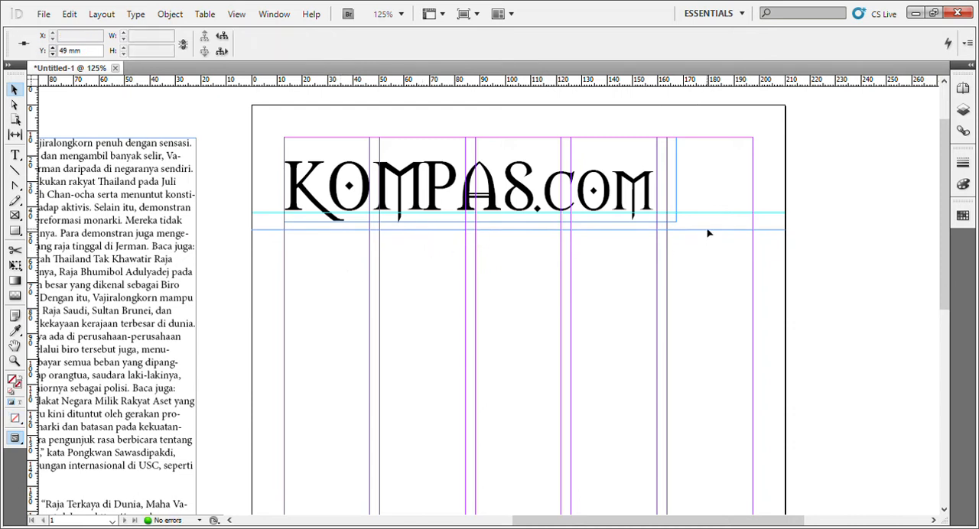
{"action": "left_click_drag", "start_coordinate": [708, 230], "coordinate": [705, 227]}
{"action": "left_click", "coordinate": [788, 214]}
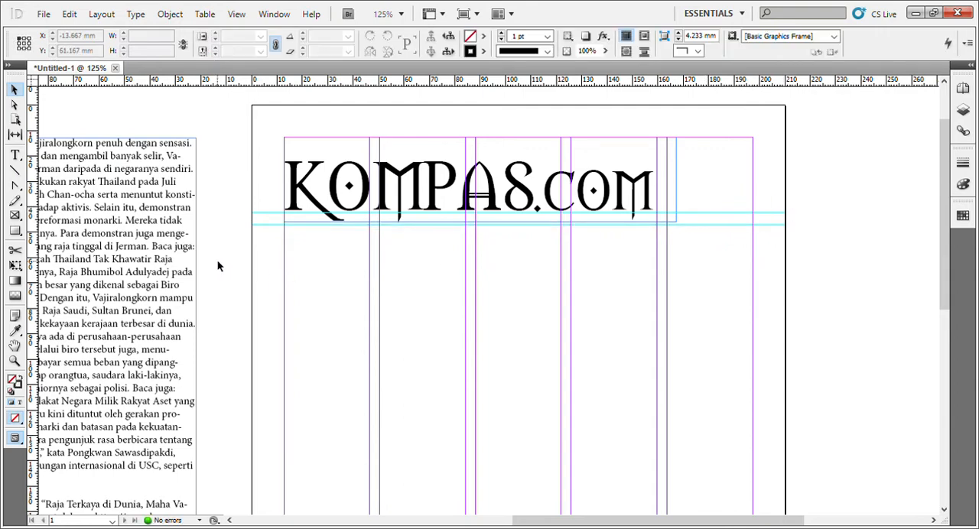
Move the article text frame from the pasteboard onto the page, at the left margin about 49 mm down.
{"action": "mouse_move", "coordinate": [151, 260]}
{"action": "left_mouse_down"}
{"action": "mouse_move", "coordinate": [651, 335]}
{"action": "mouse_move", "coordinate": [625, 350]}
{"action": "left_mouse_up"}
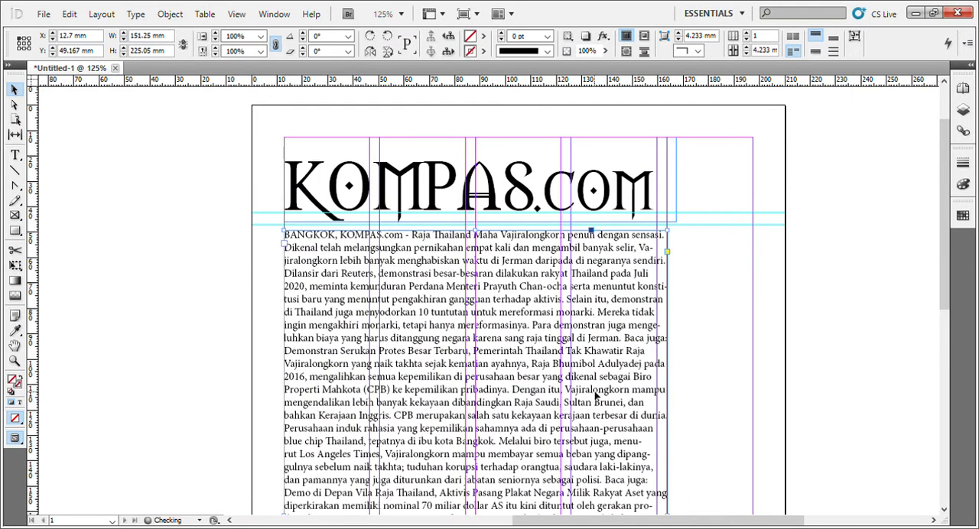
Cut the closing credit and download paragraphs from the article and paste them into a new 64 by 58.5 mm text frame on the pasteboard.
{"action": "scroll", "coordinate": [596, 395], "scroll_direction": "down", "scroll_amount": 5}
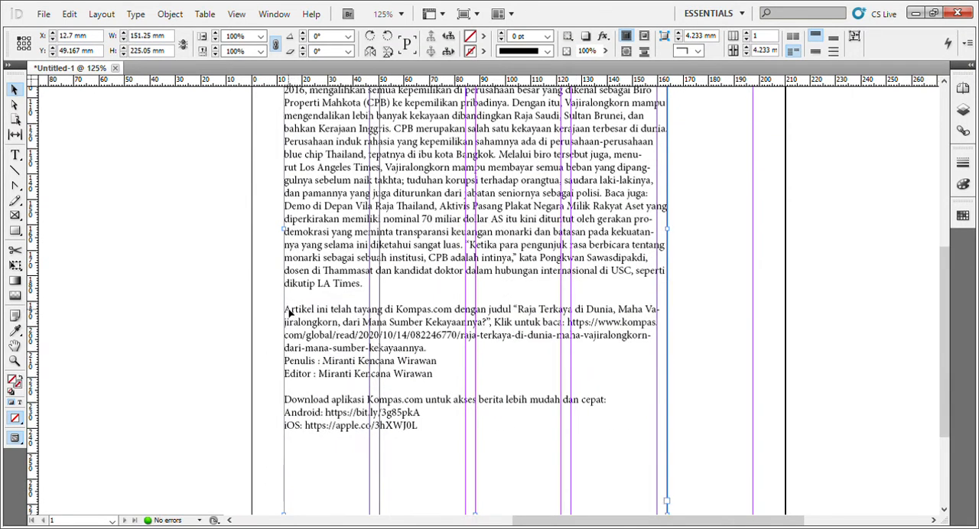
{"action": "key", "text": "t"}
{"action": "left_click_drag", "start_coordinate": [286, 310], "coordinate": [497, 461]}
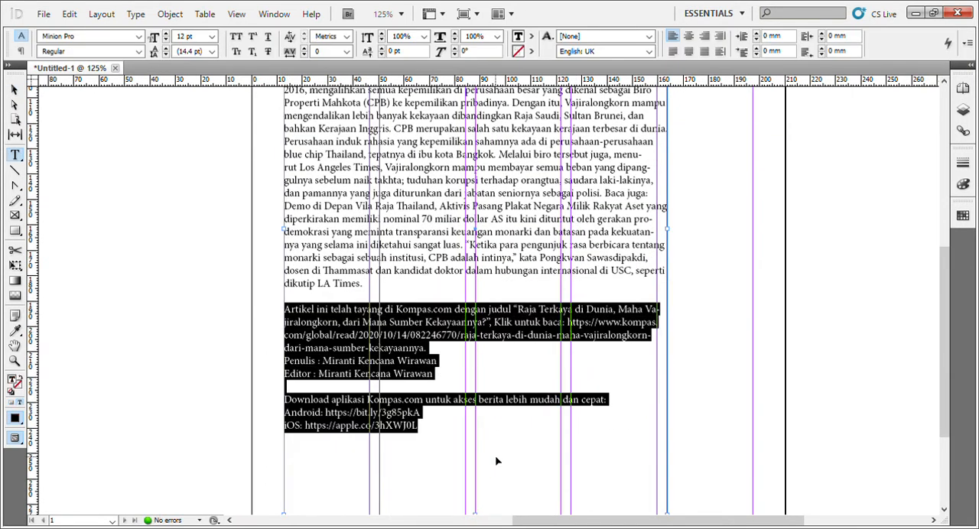
{"action": "key", "text": "ctrl+x"}
{"action": "left_click_drag", "start_coordinate": [83, 164], "coordinate": [245, 312]}
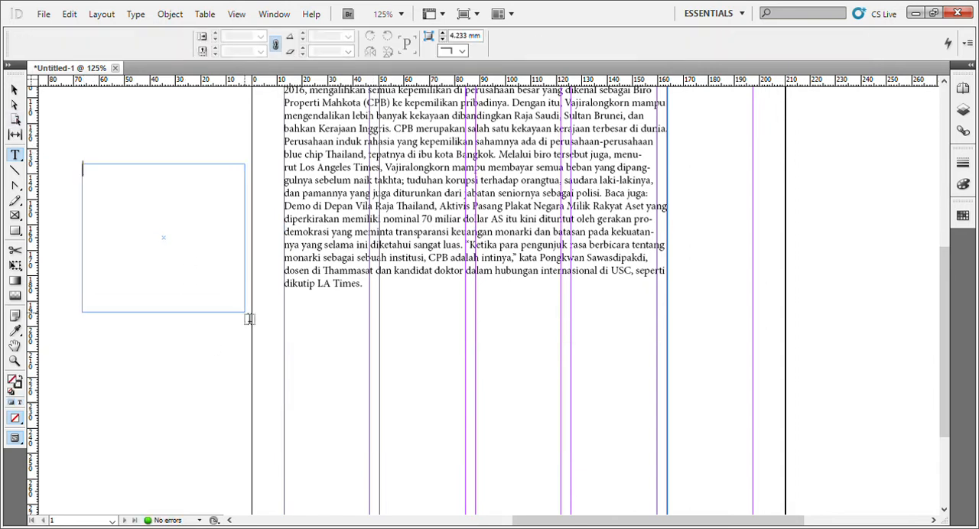
{"action": "key", "text": "ctrl+v"}
{"action": "left_click", "coordinate": [14, 90]}
{"action": "scroll", "coordinate": [394, 306], "scroll_direction": "up", "scroll_amount": 4}
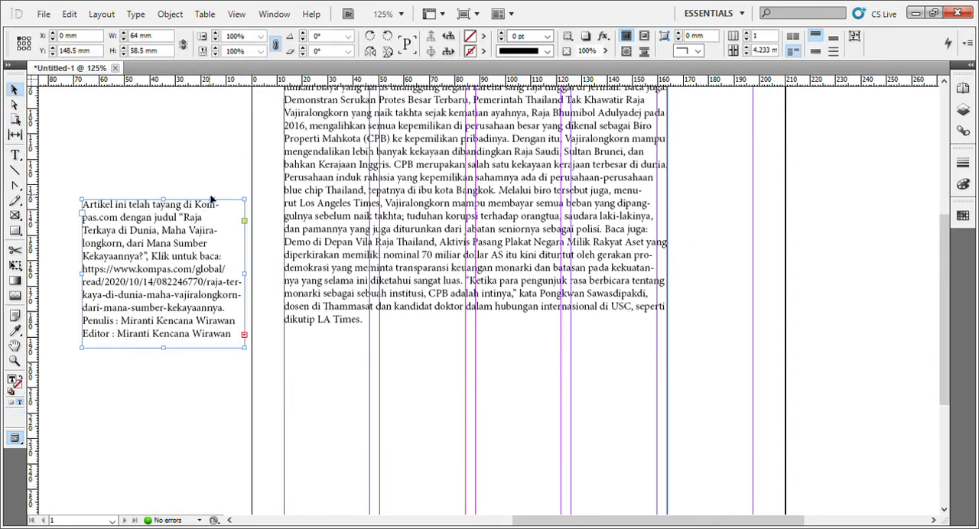
Resize the article frame to span two columns, about 71 mm wide and 155 mm high.
{"action": "left_click", "coordinate": [394, 306]}
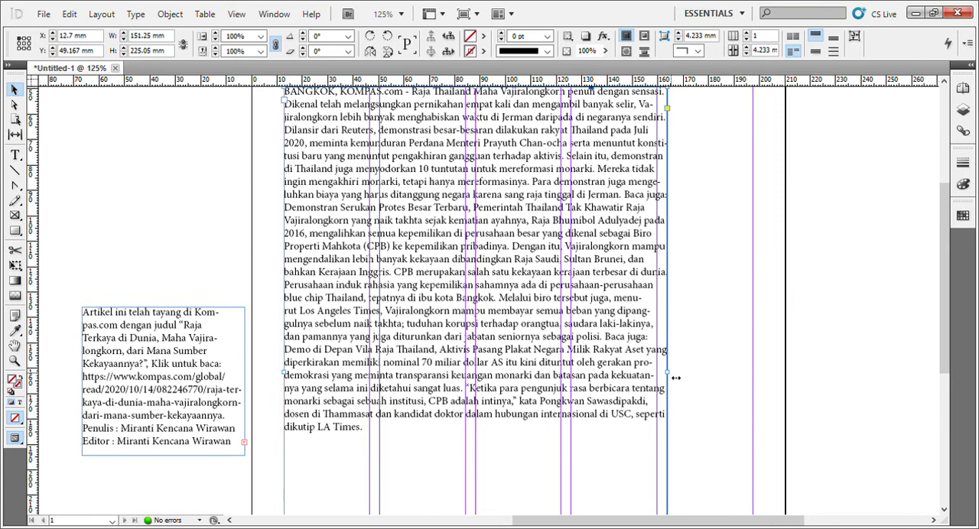
{"action": "left_click_drag", "start_coordinate": [676, 378], "coordinate": [468, 372]}
{"action": "scroll", "coordinate": [469, 372], "scroll_direction": "down", "scroll_amount": 5}
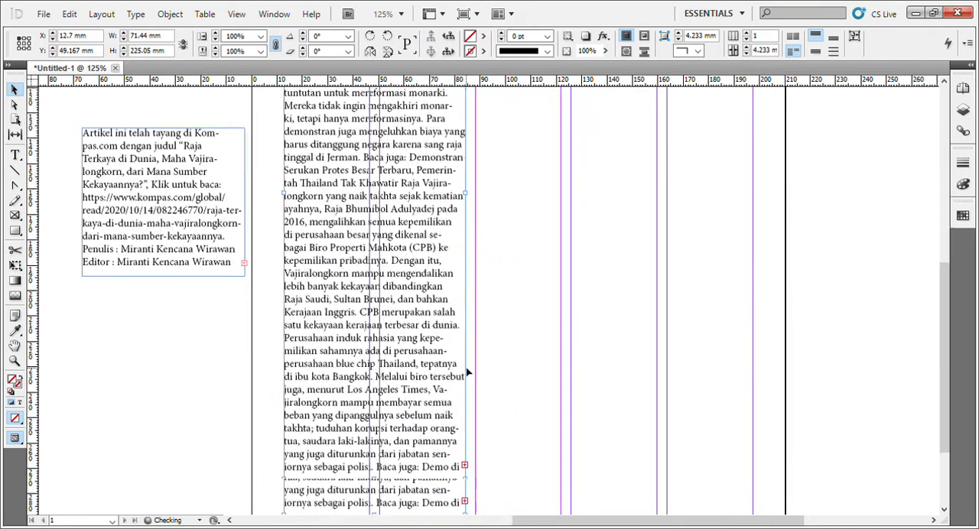
{"action": "scroll", "coordinate": [468, 372], "scroll_direction": "down", "scroll_amount": 2}
{"action": "left_click_drag", "start_coordinate": [468, 415], "coordinate": [472, 238]}
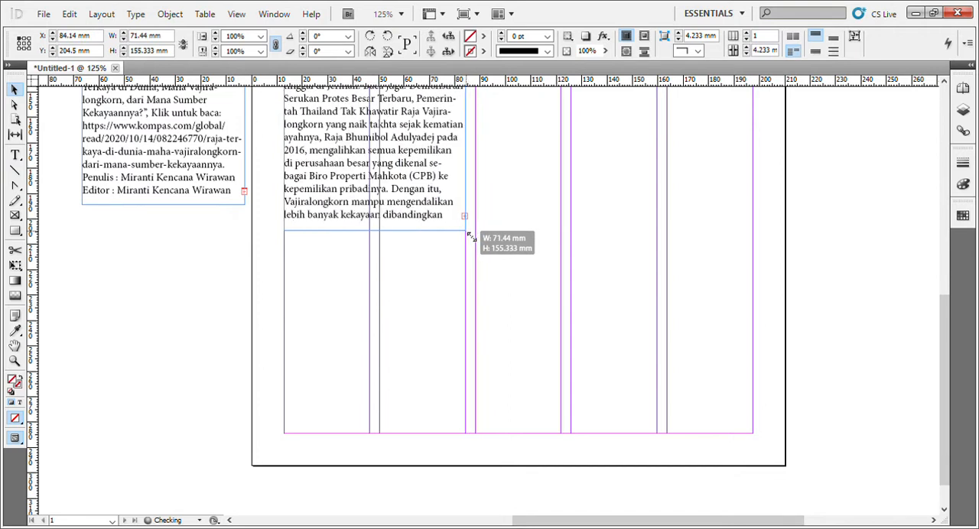
Move the article frame down along the left margin to about 95 mm from the page top.
{"action": "scroll", "coordinate": [520, 190], "scroll_direction": "up", "scroll_amount": 12}
{"action": "left_click_drag", "start_coordinate": [415, 286], "coordinate": [416, 306]}
{"action": "left_click_drag", "start_coordinate": [348, 303], "coordinate": [348, 398]}
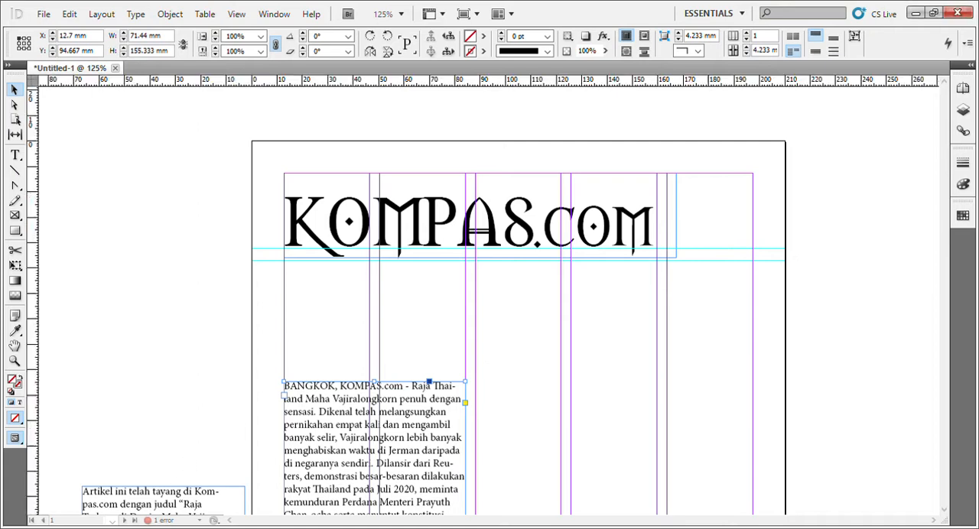
Paste the copied photo, crop its frame to about 249 by 166 mm, and place it at the left margin about 64 mm down.
{"action": "key", "text": "ctrl+v"}
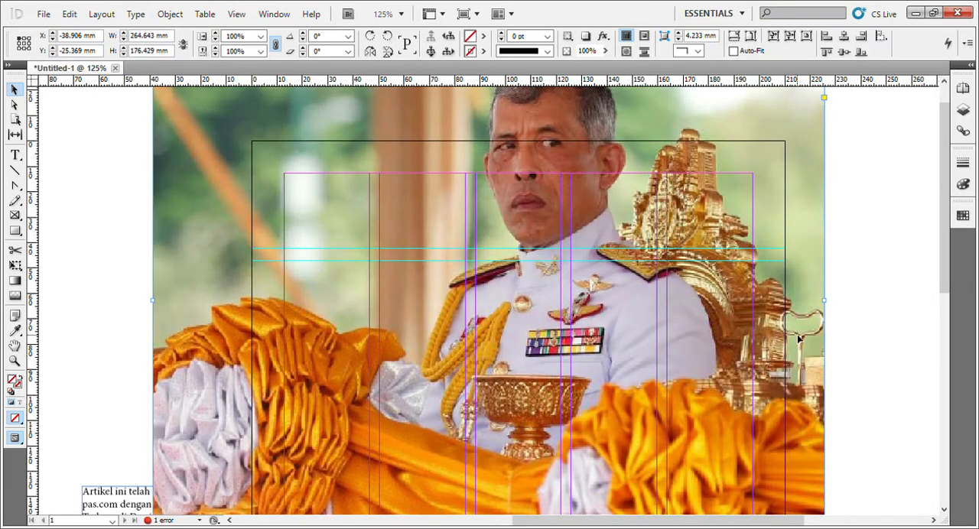
{"action": "left_click_drag", "start_coordinate": [797, 339], "coordinate": [574, 411]}
{"action": "left_click_drag", "start_coordinate": [586, 182], "coordinate": [571, 231]}
{"action": "scroll", "coordinate": [566, 234], "scroll_direction": "down", "scroll_amount": 2}
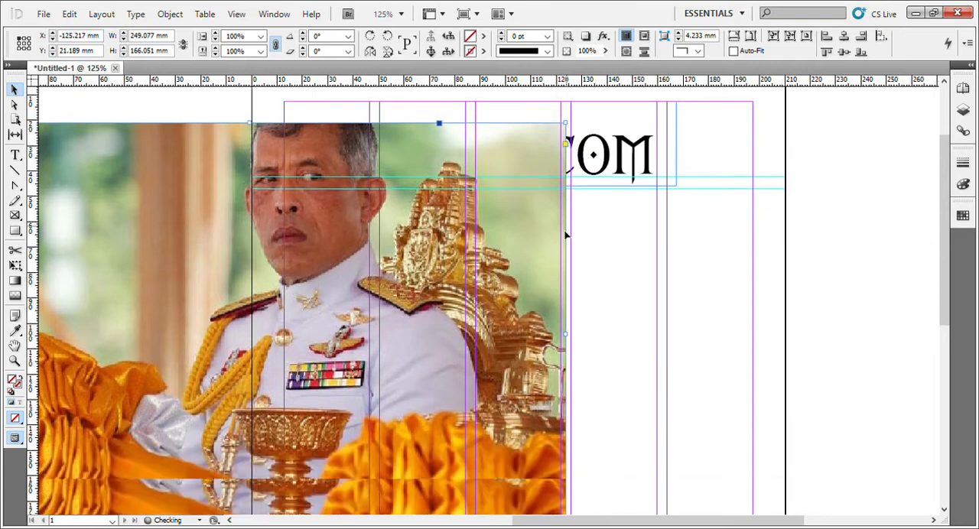
{"action": "scroll", "coordinate": [565, 235], "scroll_direction": "down", "scroll_amount": 2}
{"action": "left_click_drag", "start_coordinate": [406, 206], "coordinate": [756, 315]}
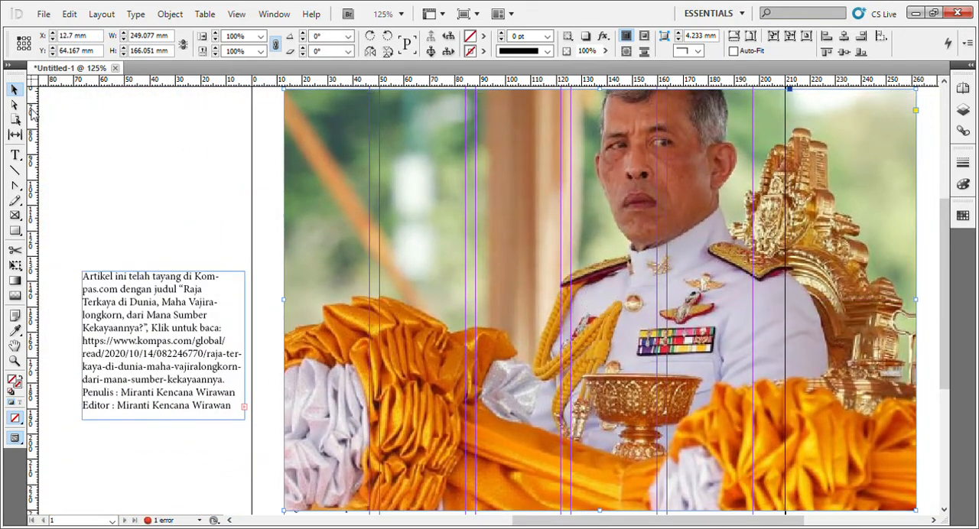
Shift only the photo's frame up and left to about X -13 mm, Y 38 mm using Direct Selection.
{"action": "key", "text": "a"}
{"action": "scroll", "coordinate": [431, 234], "scroll_direction": "down", "scroll_amount": 4}
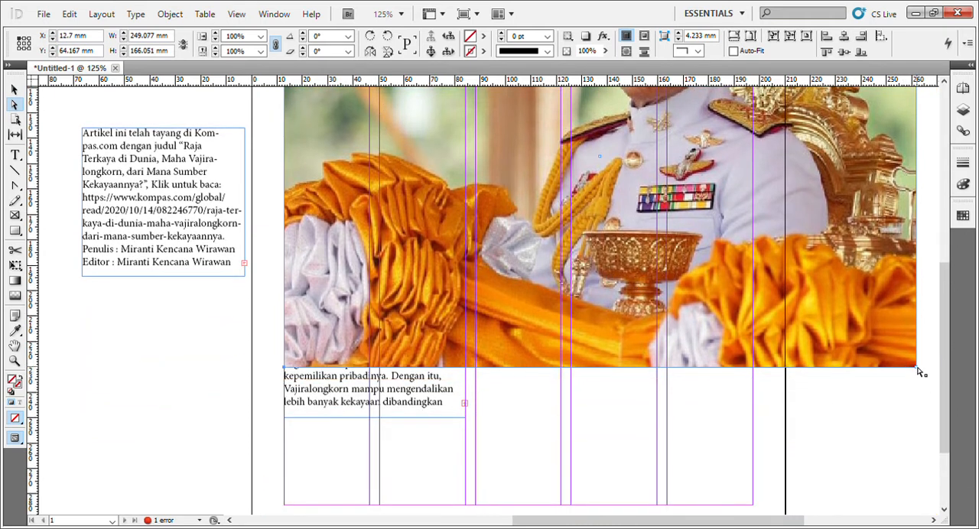
{"action": "left_click_drag", "start_coordinate": [921, 373], "coordinate": [850, 303]}
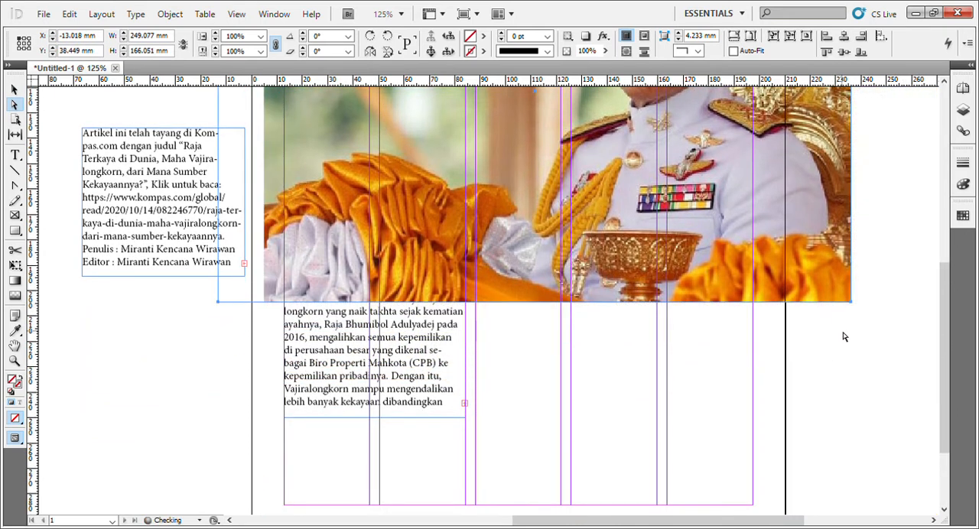
{"action": "scroll", "coordinate": [846, 341], "scroll_direction": "up", "scroll_amount": 4}
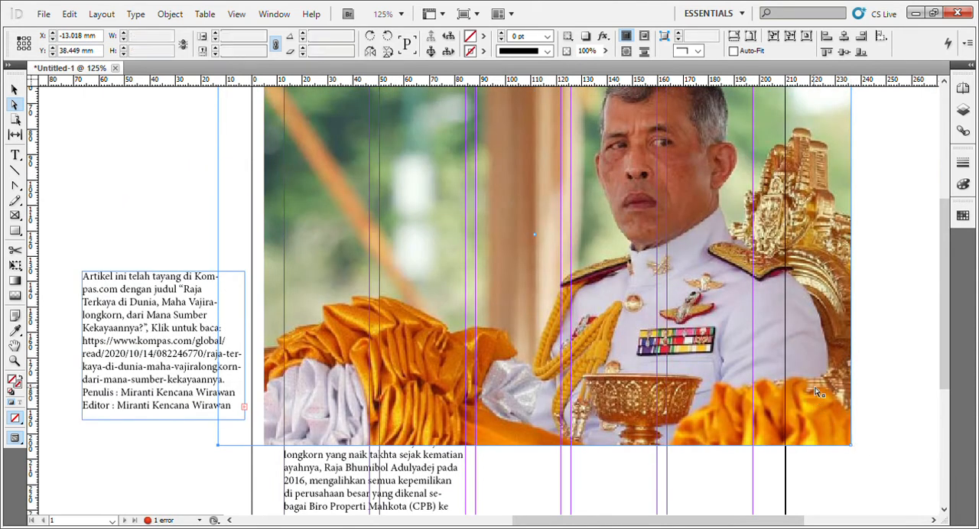
{"action": "scroll", "coordinate": [634, 329], "scroll_direction": "up", "scroll_amount": 3}
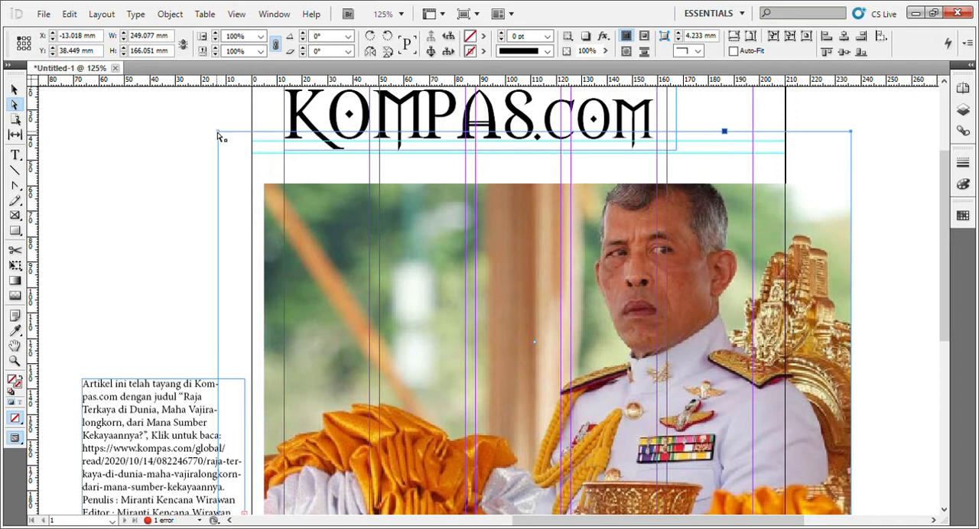
{"action": "mouse_move", "coordinate": [219, 136]}
{"action": "left_mouse_down"}
{"action": "mouse_move", "coordinate": [353, 254]}
{"action": "mouse_move", "coordinate": [217, 134]}
{"action": "left_mouse_up"}
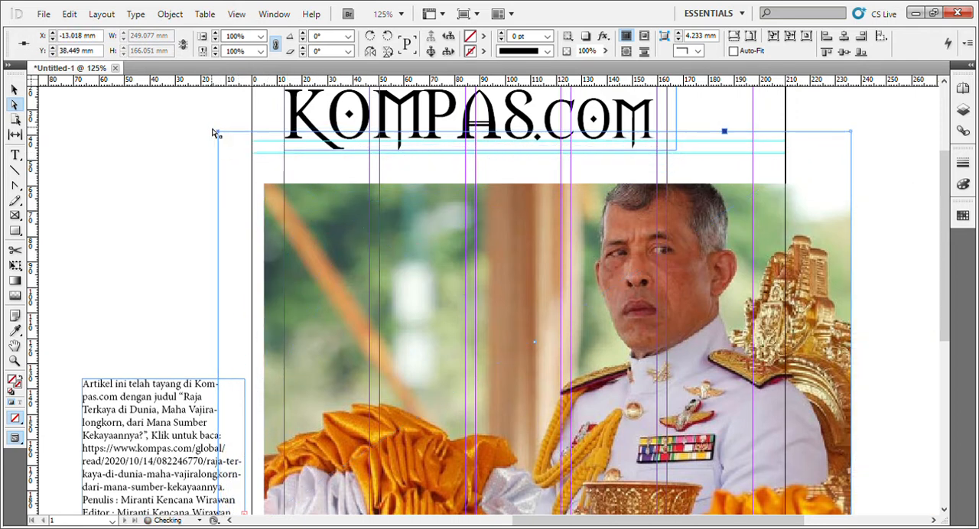
Scale the photo inside its frame to 50% and place it at the left margin just below the lower guide.
{"action": "left_click_drag", "start_coordinate": [280, 203], "coordinate": [205, 155]}
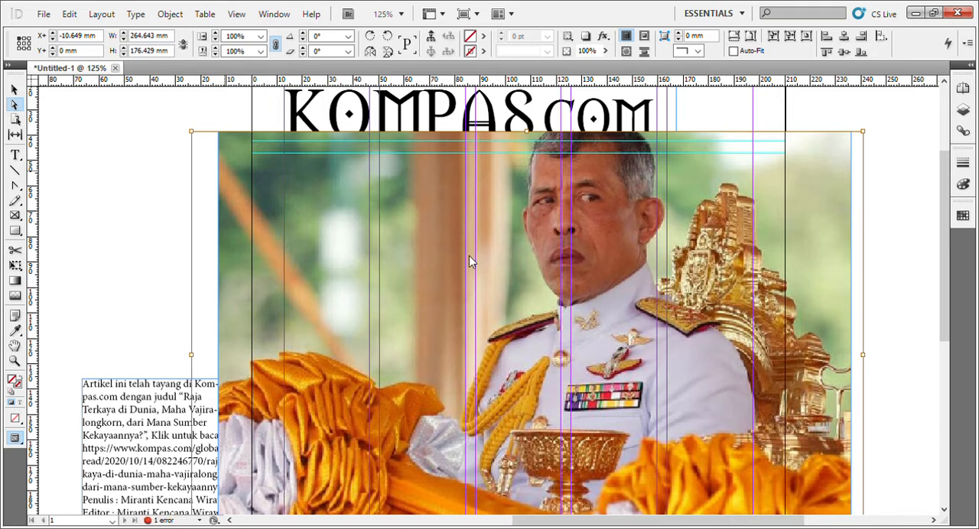
{"action": "key", "text": "ctrl+z"}
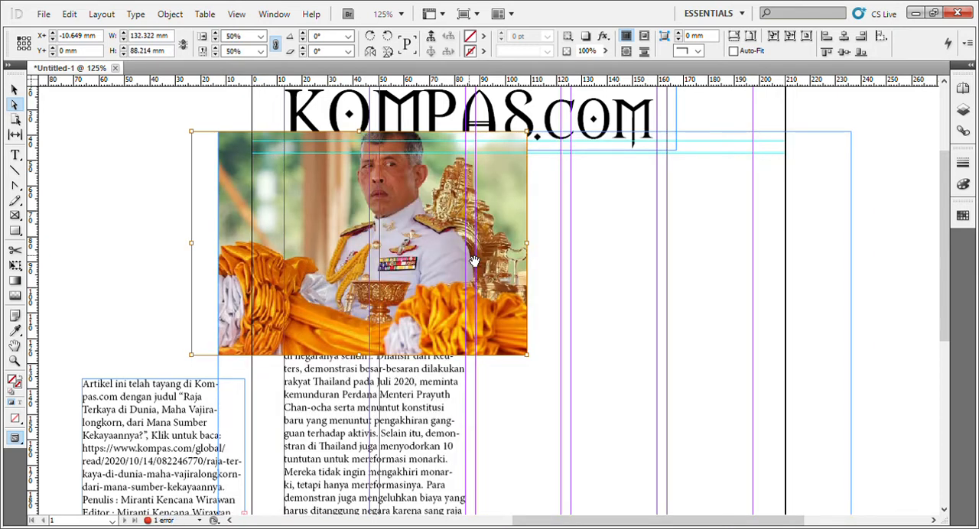
{"action": "left_click", "coordinate": [122, 199]}
{"action": "left_click", "coordinate": [226, 200]}
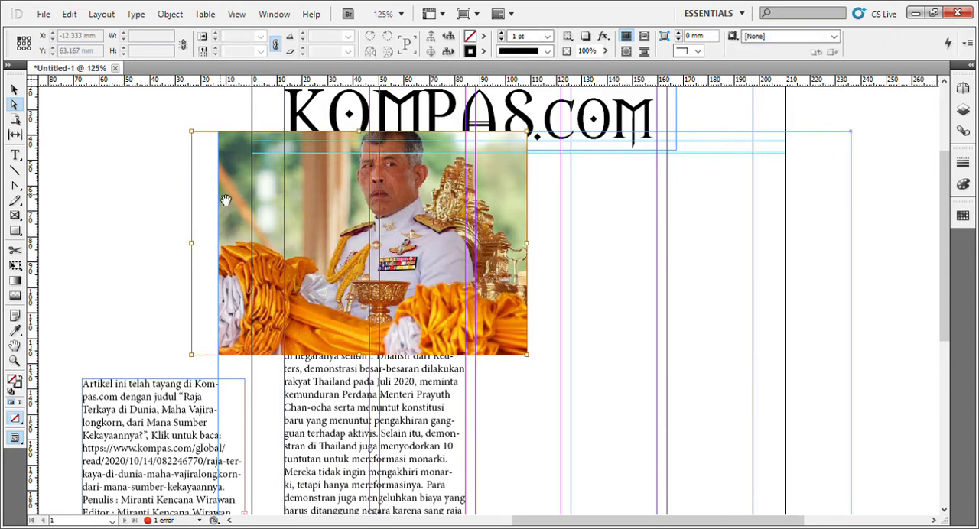
{"action": "left_click_drag", "start_coordinate": [226, 201], "coordinate": [320, 231]}
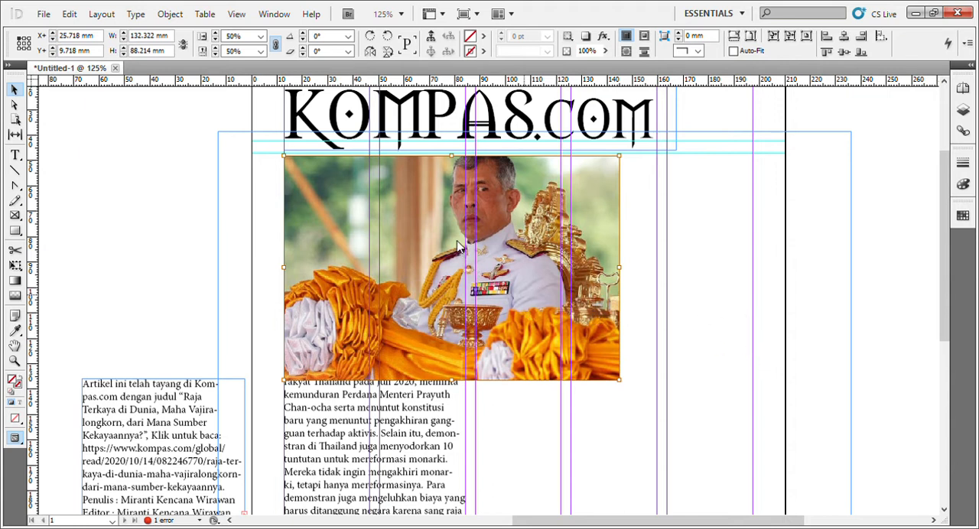
Resize the photo to span three columns, about 109 by 73 mm, and lower it slightly below the guide.
{"action": "key", "text": "ctrl+z"}
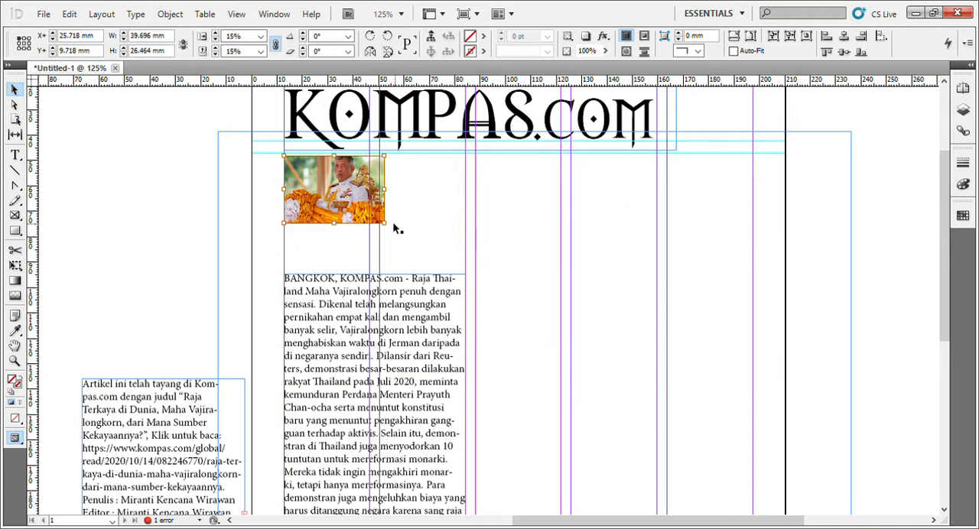
{"action": "left_click_drag", "start_coordinate": [390, 232], "coordinate": [567, 340]}
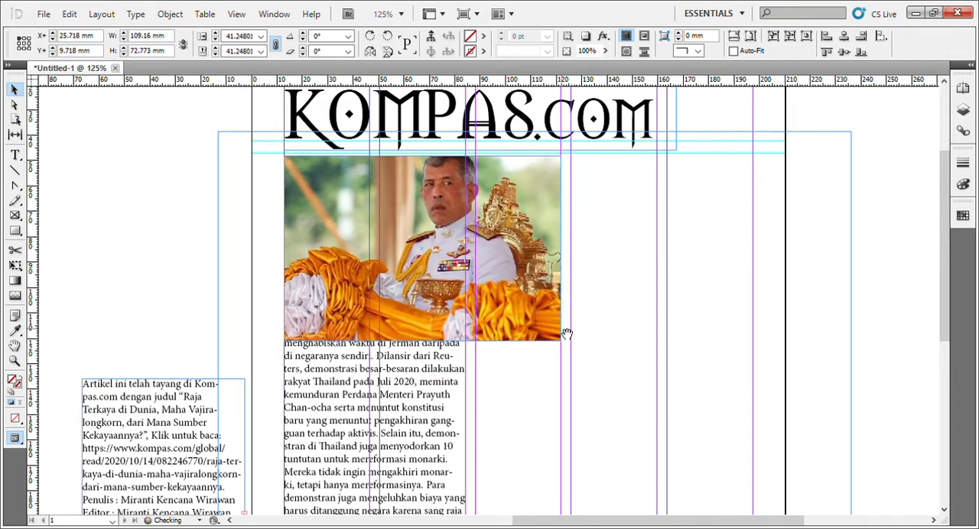
{"action": "mouse_move", "coordinate": [540, 299]}
{"action": "left_mouse_down"}
{"action": "mouse_move", "coordinate": [545, 346]}
{"action": "mouse_move", "coordinate": [538, 311]}
{"action": "left_mouse_up"}
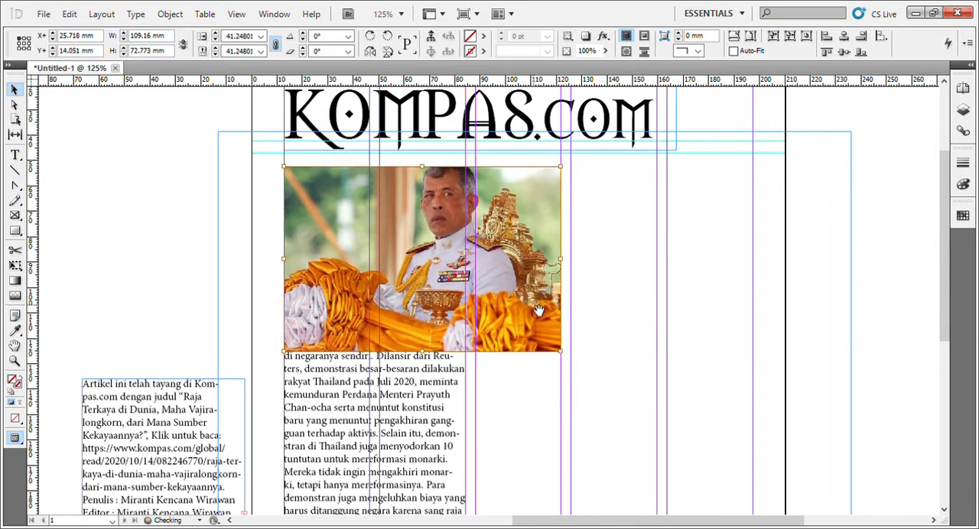
Draw a horizontal line about 189 mm long on the lower guide beneath the masthead and set its stroke weight to 6 pt.
{"action": "left_click", "coordinate": [23, 171]}
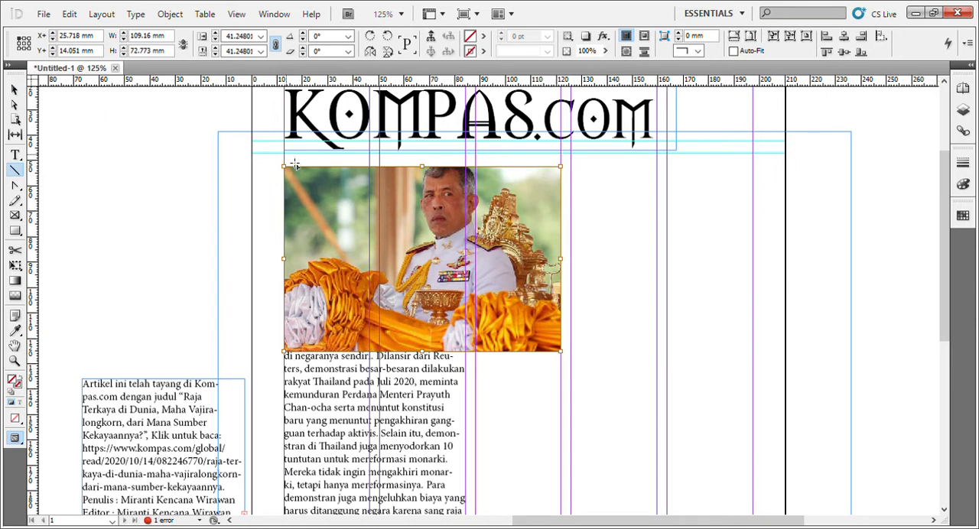
{"action": "left_click_drag", "start_coordinate": [293, 162], "coordinate": [762, 171]}
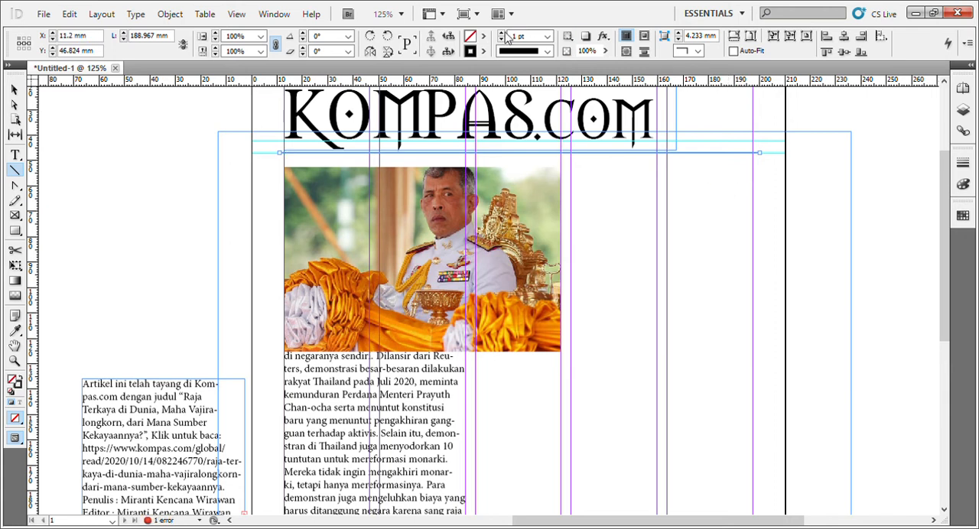
{"action": "left_click", "coordinate": [502, 34]}
{"action": "left_click", "coordinate": [503, 34]}
{"action": "left_click", "coordinate": [503, 33]}
{"action": "left_click", "coordinate": [502, 34]}
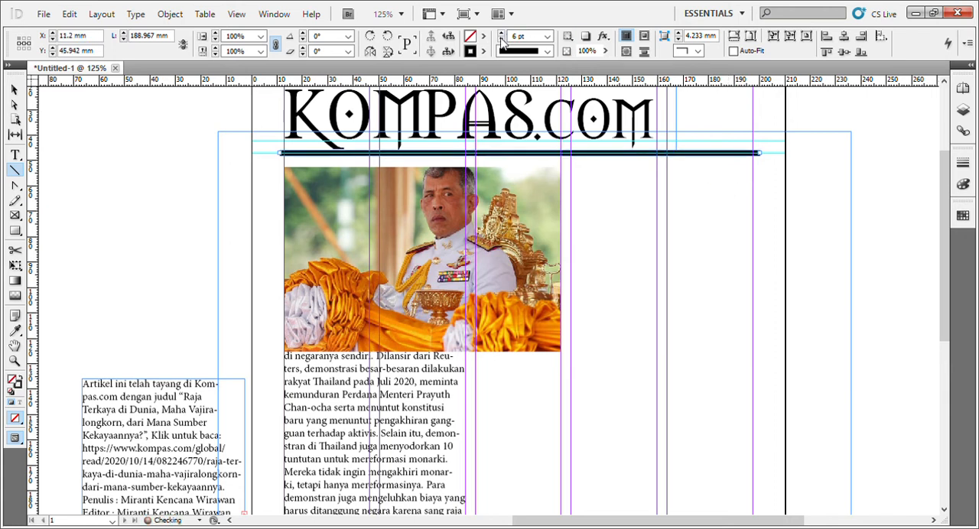
Set the stroke weight of the rule beneath the masthead to 3 pt and deselect it.
{"action": "left_click", "coordinate": [502, 40]}
{"action": "left_click", "coordinate": [502, 40]}
{"action": "left_click", "coordinate": [502, 41]}
{"action": "left_click", "coordinate": [502, 41]}
{"action": "left_click", "coordinate": [501, 40]}
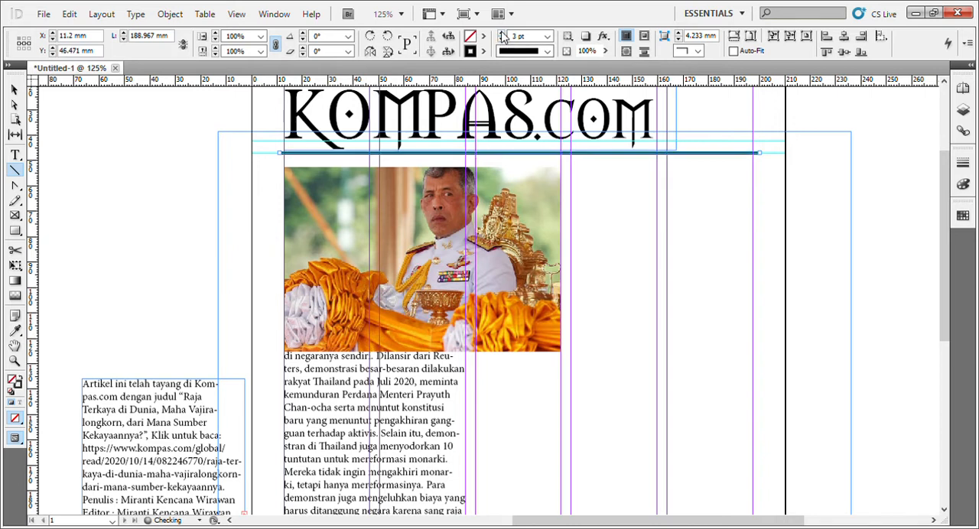
{"action": "left_click", "coordinate": [779, 270]}
{"action": "key", "text": "v"}
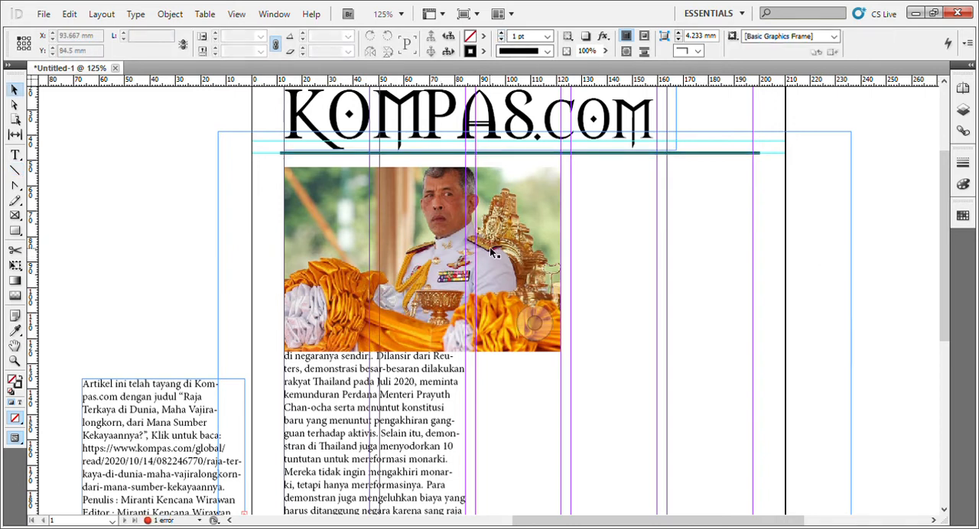
Lower the photo to about Y 75 mm and crop its frame from the lower-right corner to about 135 by 90 mm.
{"action": "left_click_drag", "start_coordinate": [439, 234], "coordinate": [438, 293]}
{"action": "scroll", "coordinate": [427, 293], "scroll_direction": "down", "scroll_amount": 5}
{"action": "scroll", "coordinate": [425, 289], "scroll_direction": "down", "scroll_amount": 4}
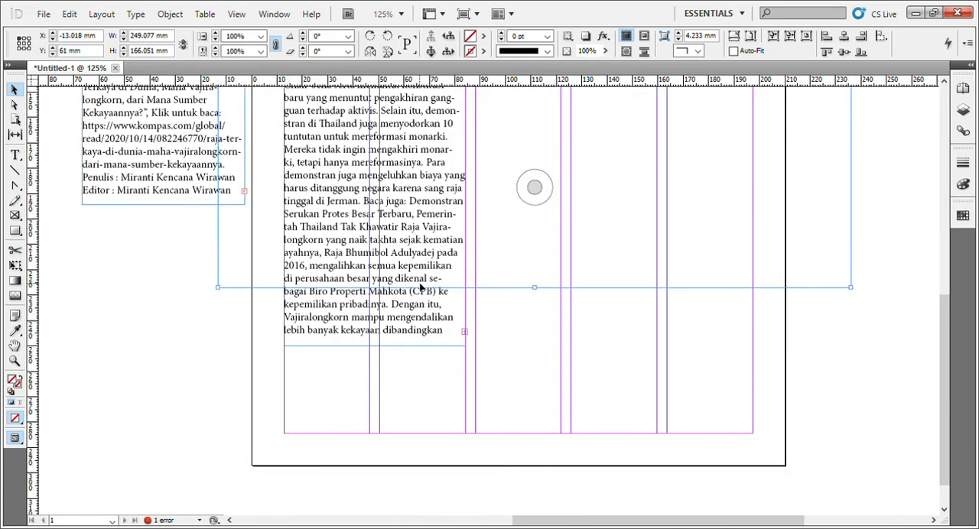
{"action": "scroll", "coordinate": [422, 288], "scroll_direction": "up", "scroll_amount": 3}
{"action": "left_click_drag", "start_coordinate": [388, 262], "coordinate": [379, 295]}
{"action": "left_click_drag", "start_coordinate": [858, 438], "coordinate": [557, 243]}
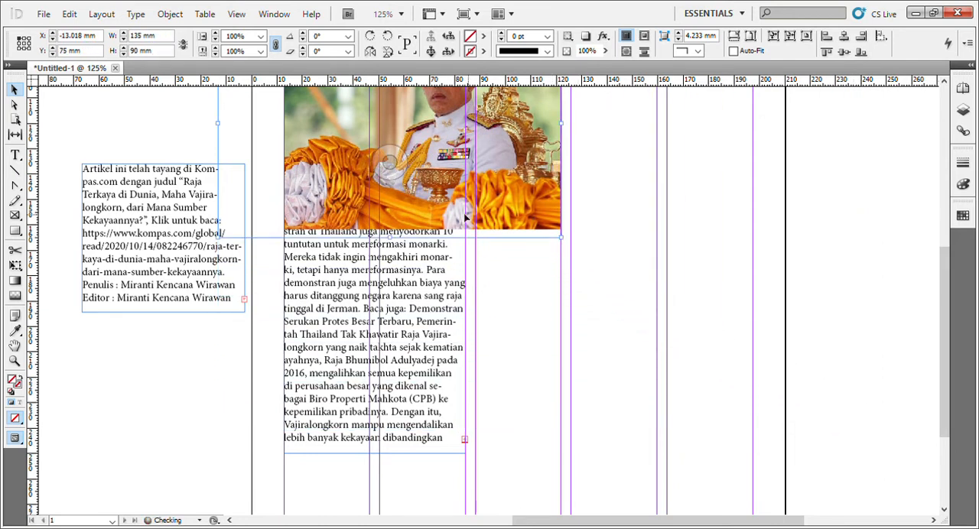
Crop the photo frame's upper-left excess to about 111 by 74 mm and position it at about X 11 mm, Y 71.5 mm.
{"action": "scroll", "coordinate": [217, 372], "scroll_direction": "up", "scroll_amount": 3}
{"action": "left_click_drag", "start_coordinate": [223, 158], "coordinate": [282, 200]}
{"action": "scroll", "coordinate": [302, 231], "scroll_direction": "up", "scroll_amount": 3}
{"action": "scroll", "coordinate": [303, 232], "scroll_direction": "down", "scroll_amount": 1}
{"action": "left_click_drag", "start_coordinate": [347, 281], "coordinate": [341, 223]}
{"action": "scroll", "coordinate": [398, 310], "scroll_direction": "down", "scroll_amount": 3}
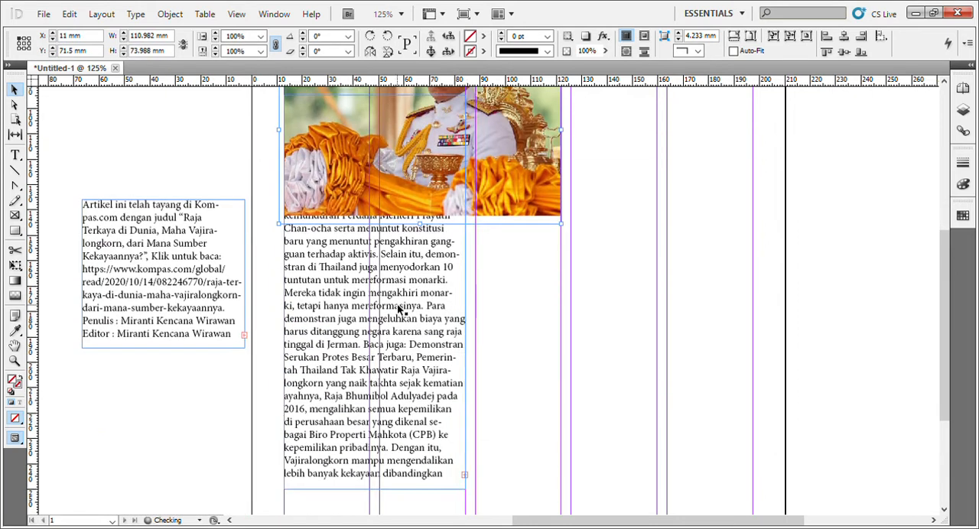
Move the article text frame below the photo, narrow it to the first column at 33.72 mm, and end it at the bottom margin.
{"action": "left_click", "coordinate": [304, 311]}
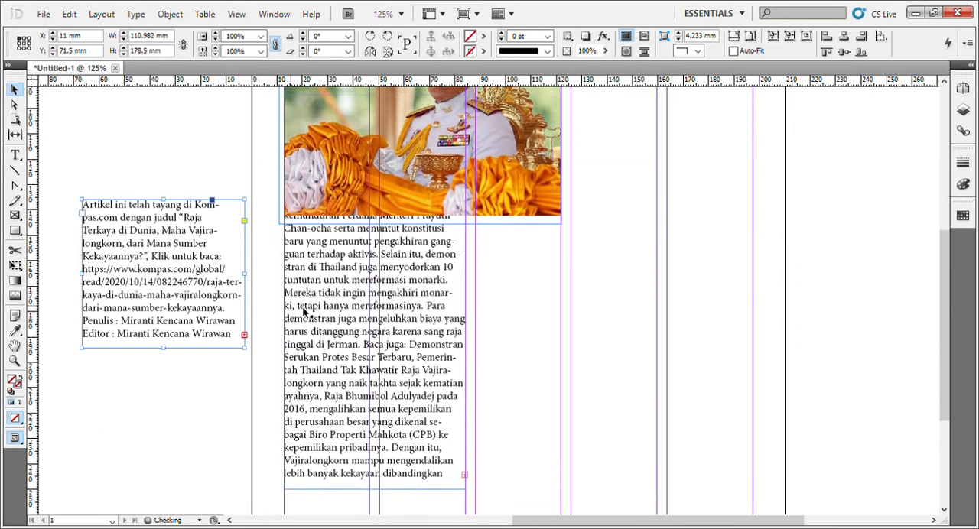
{"action": "left_click_drag", "start_coordinate": [304, 312], "coordinate": [346, 432]}
{"action": "scroll", "coordinate": [507, 306], "scroll_direction": "down", "scroll_amount": 3}
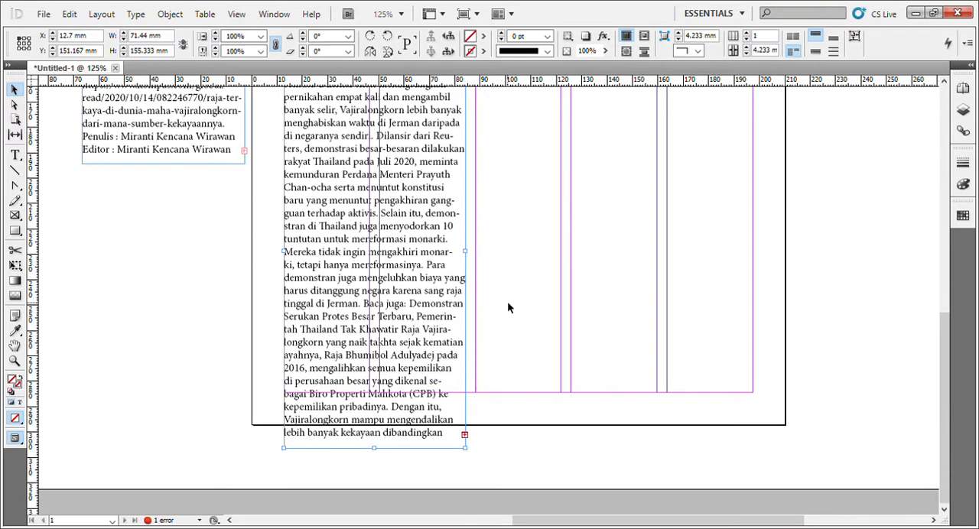
{"action": "left_click_drag", "start_coordinate": [466, 252], "coordinate": [373, 254]}
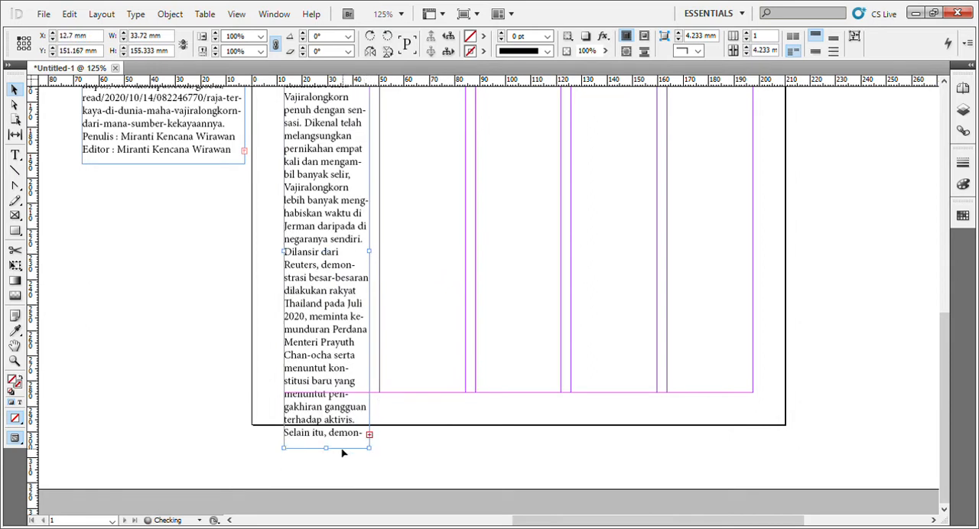
{"action": "left_click_drag", "start_coordinate": [331, 454], "coordinate": [331, 392]}
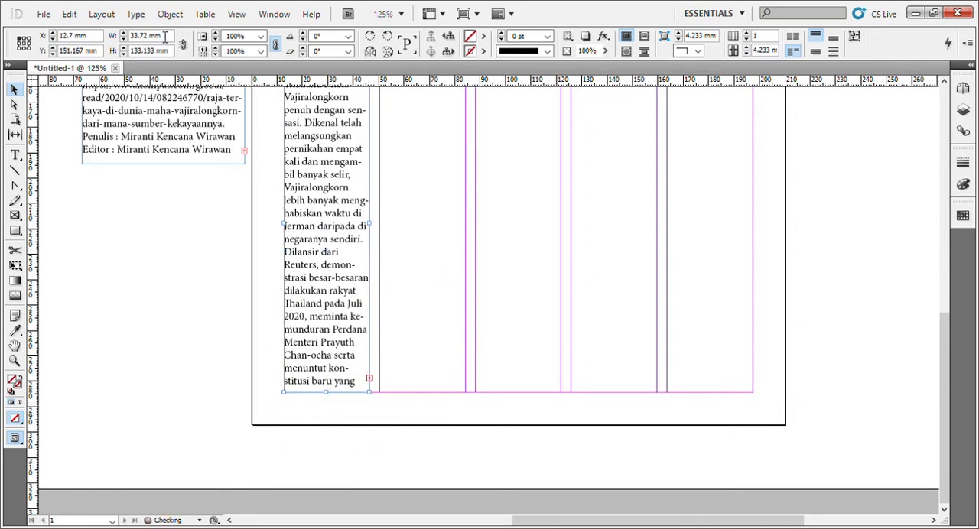
Select all the article text in the first column and reduce its font size.
{"action": "double_click", "coordinate": [348, 146]}
{"action": "key", "text": "ctrl+a"}
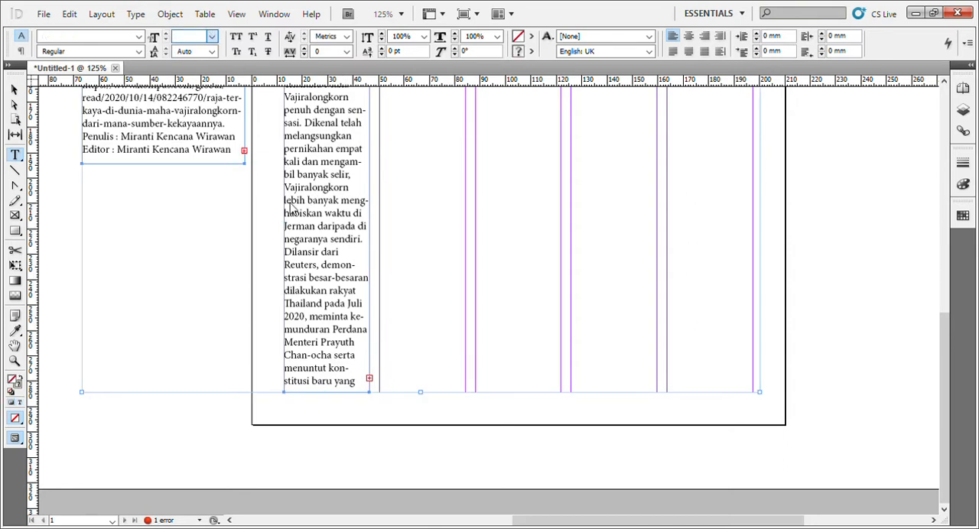
{"action": "double_click", "coordinate": [353, 200]}
{"action": "key", "text": "ctrl+a"}
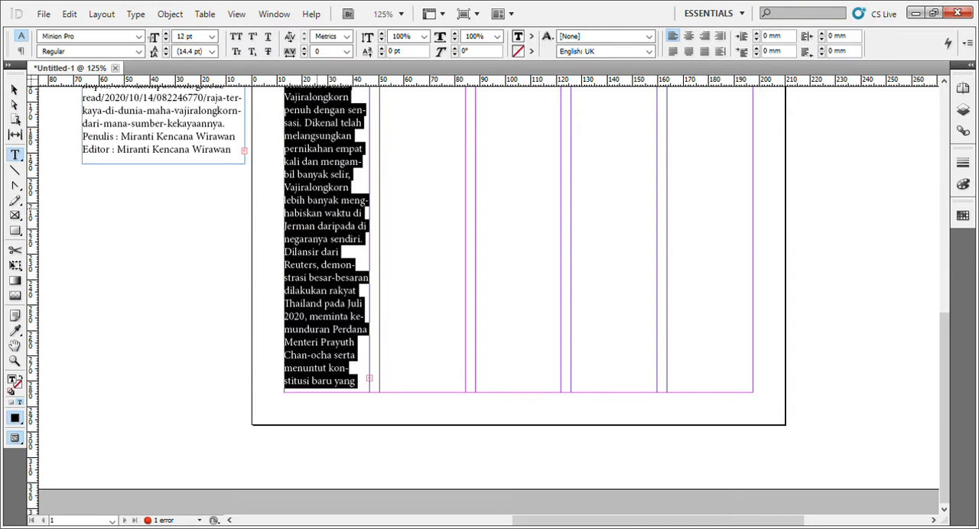
{"action": "left_click", "coordinate": [196, 81]}
Add a horizontal guide at about 147 mm, align the article frame's top to it, and extend the frame to the bottom margin.
{"action": "scroll", "coordinate": [268, 142], "scroll_direction": "up", "scroll_amount": 6}
{"action": "scroll", "coordinate": [283, 175], "scroll_direction": "down", "scroll_amount": 3}
{"action": "mouse_move", "coordinate": [316, 217]}
{"action": "left_mouse_down"}
{"action": "mouse_move", "coordinate": [315, 208]}
{"action": "mouse_move", "coordinate": [304, 214]}
{"action": "left_mouse_up"}
{"action": "left_click", "coordinate": [14, 90]}
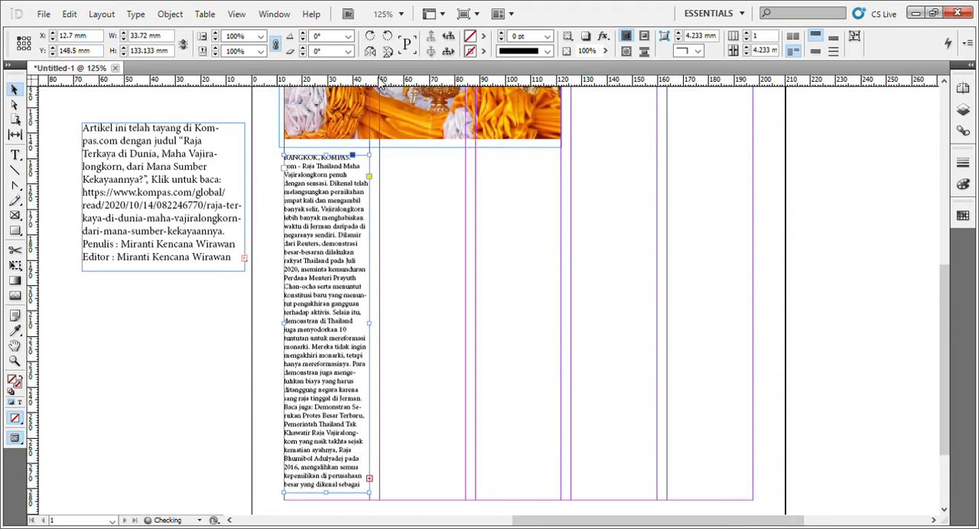
{"action": "left_click_drag", "start_coordinate": [370, 156], "coordinate": [374, 156]}
{"action": "left_click_drag", "start_coordinate": [348, 215], "coordinate": [348, 212]}
{"action": "scroll", "coordinate": [310, 265], "scroll_direction": "down", "scroll_amount": 3}
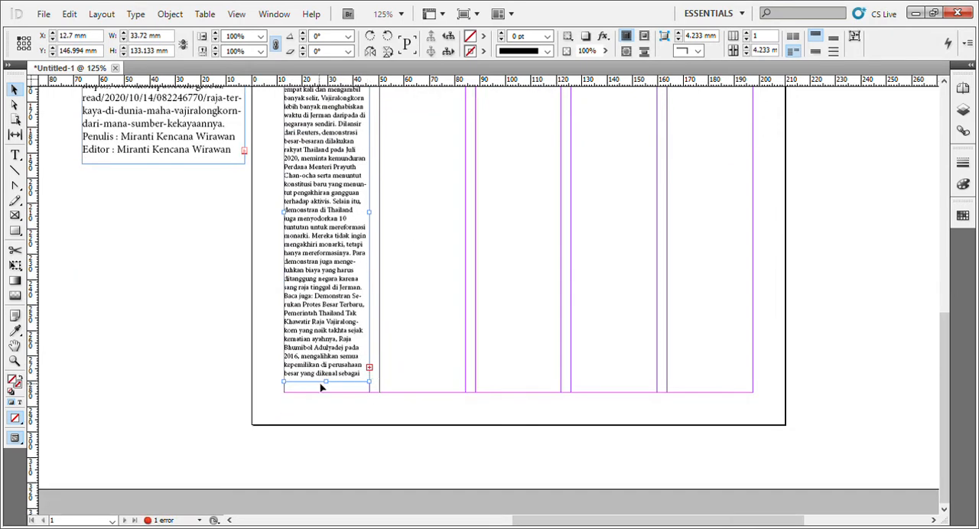
{"action": "left_click_drag", "start_coordinate": [331, 385], "coordinate": [331, 399]}
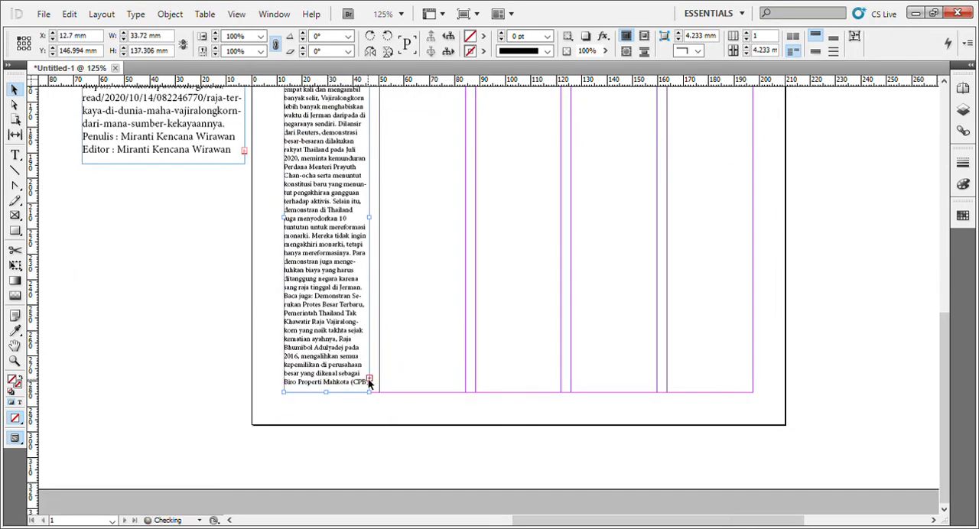
Flow the overset article text into linked frames in the second and third columns, starting at the guide below the photo.
{"action": "left_click", "coordinate": [369, 379]}
{"action": "scroll", "coordinate": [378, 367], "scroll_direction": "up", "scroll_amount": 5}
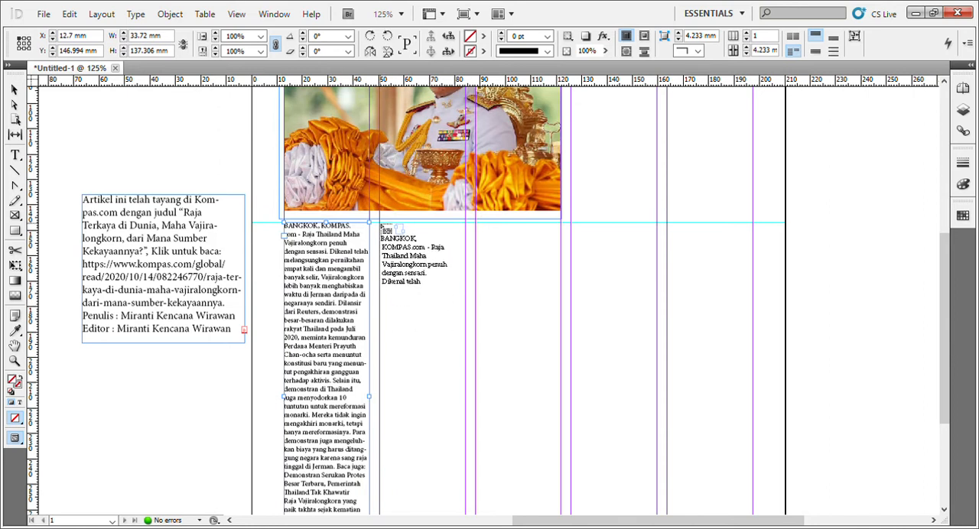
{"action": "left_click", "coordinate": [380, 223]}
{"action": "scroll", "coordinate": [448, 292], "scroll_direction": "down", "scroll_amount": 3}
{"action": "scroll", "coordinate": [451, 322], "scroll_direction": "down", "scroll_amount": 2}
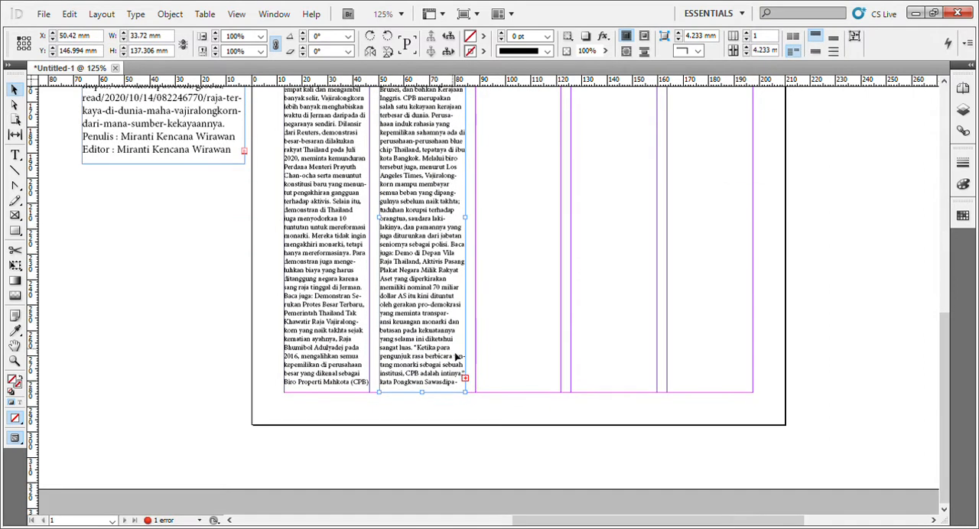
{"action": "left_click", "coordinate": [465, 378]}
{"action": "scroll", "coordinate": [536, 375], "scroll_direction": "up", "scroll_amount": 3}
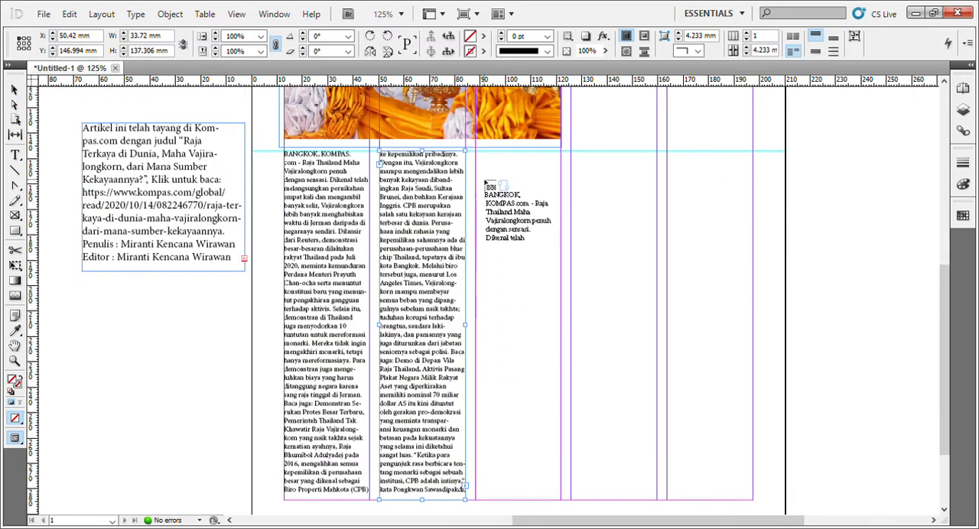
{"action": "left_click", "coordinate": [484, 160]}
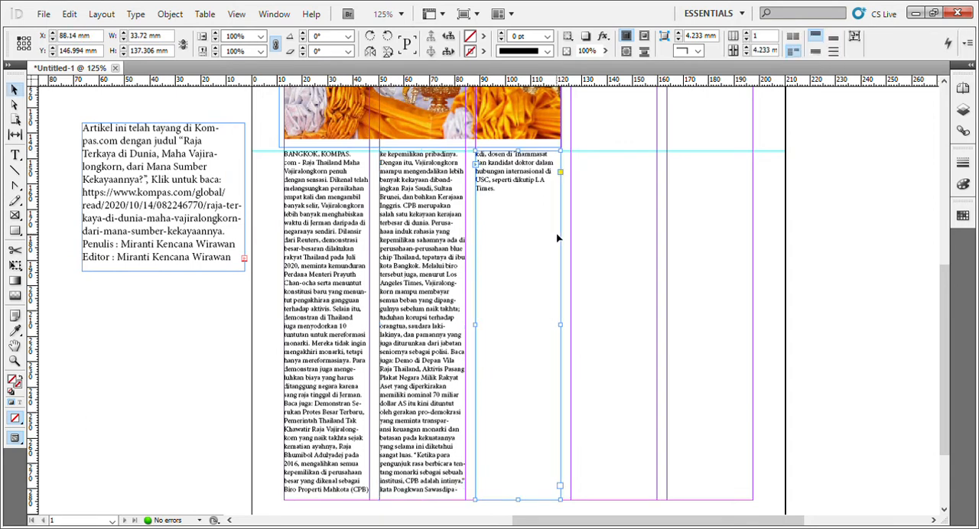
Shorten the first two article text frames together to about 96 mm so the text fills the three columns evenly.
{"action": "left_click", "coordinate": [435, 246]}
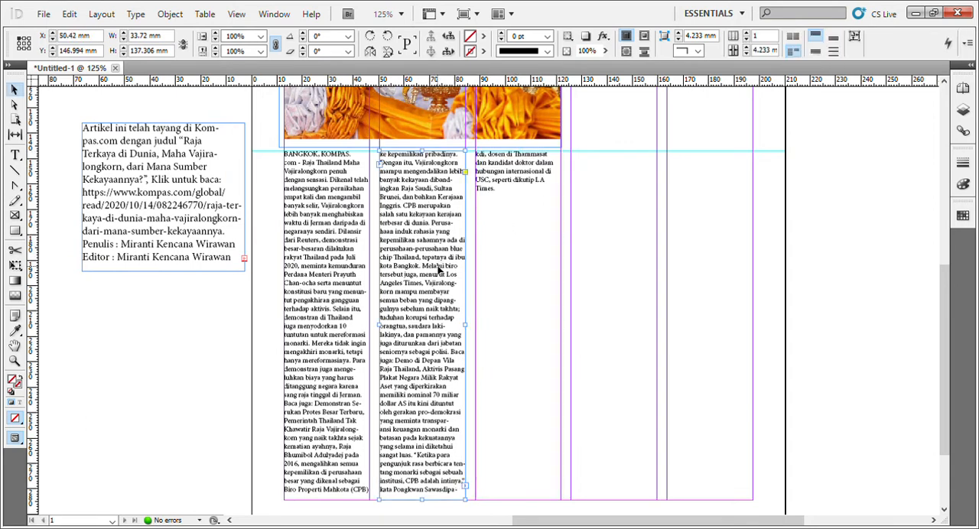
{"action": "left_click", "coordinate": [337, 323], "text": "shift"}
{"action": "left_click_drag", "start_coordinate": [381, 505], "coordinate": [384, 401]}
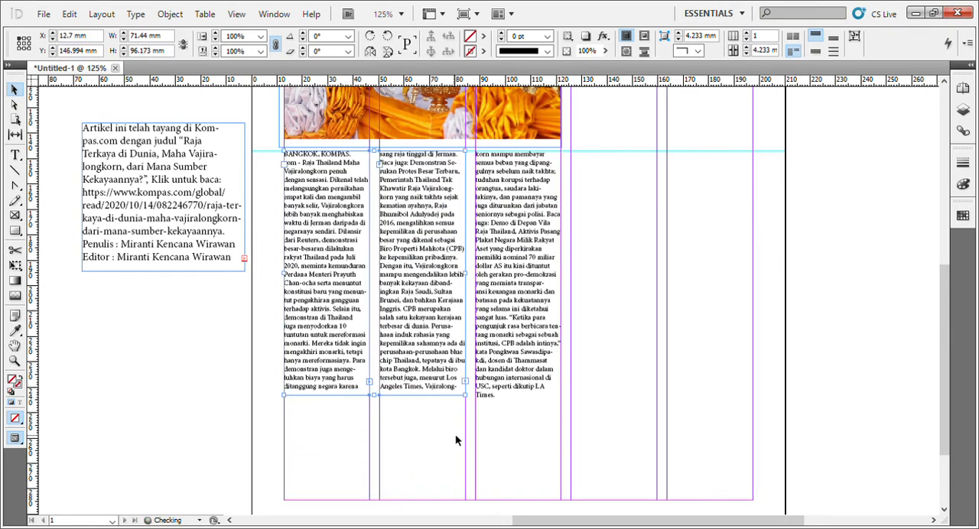
{"action": "left_click", "coordinate": [503, 378]}
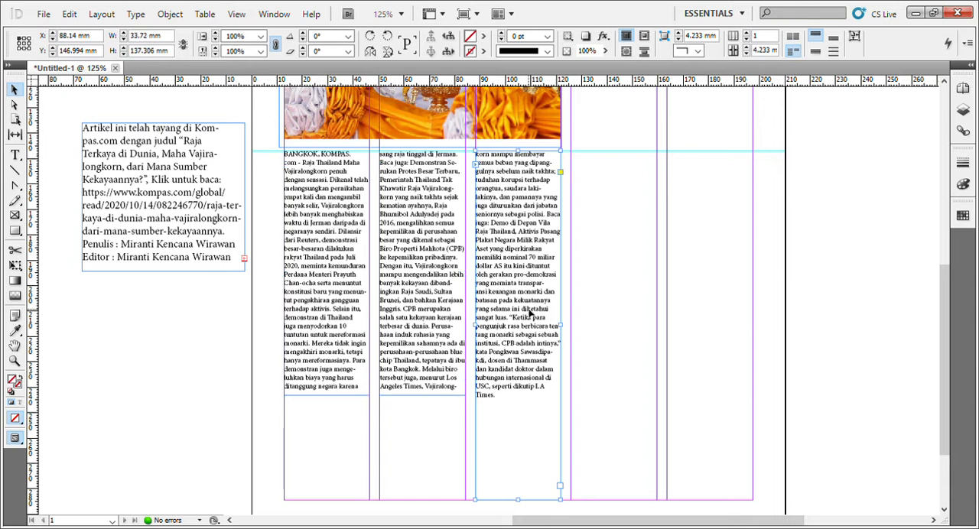
{"action": "left_click_drag", "start_coordinate": [528, 309], "coordinate": [529, 312]}
{"action": "left_click", "coordinate": [393, 440]}
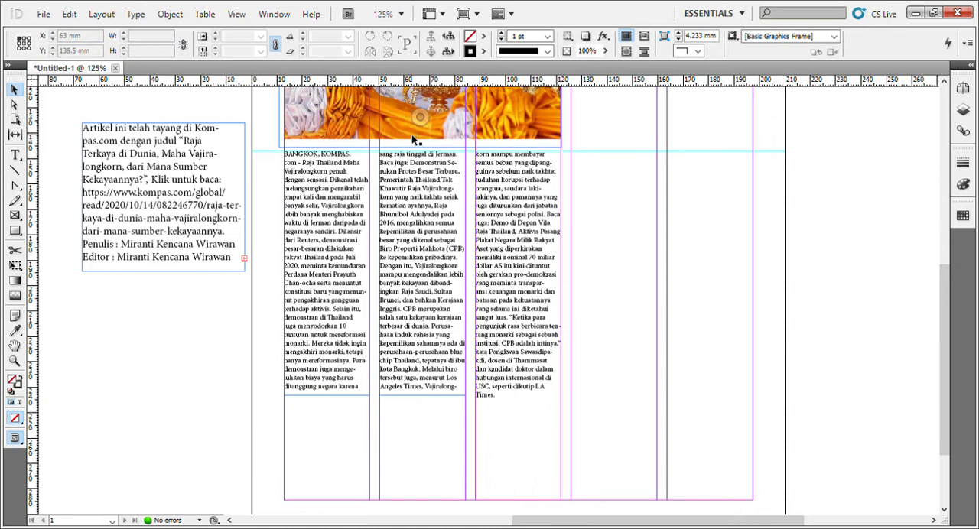
Copy the article title from the credit text into a new text frame spanning the first three columns between the rule and photo.
{"action": "scroll", "coordinate": [448, 226], "scroll_direction": "up", "scroll_amount": 8}
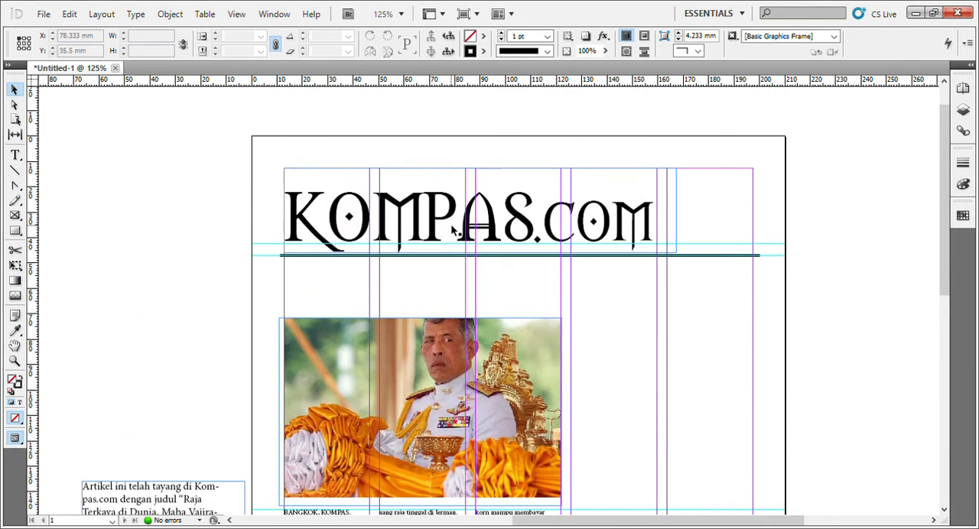
{"action": "scroll", "coordinate": [453, 231], "scroll_direction": "down", "scroll_amount": 3}
{"action": "scroll", "coordinate": [224, 391], "scroll_direction": "down", "scroll_amount": 2}
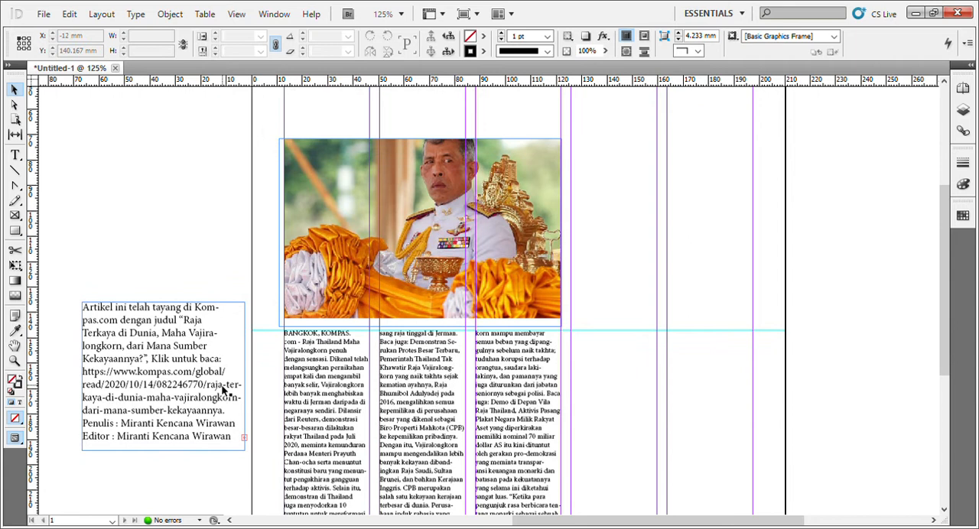
{"action": "double_click", "coordinate": [190, 325]}
{"action": "left_click_drag", "start_coordinate": [185, 320], "coordinate": [148, 364]}
{"action": "key", "text": "ctrl+c"}
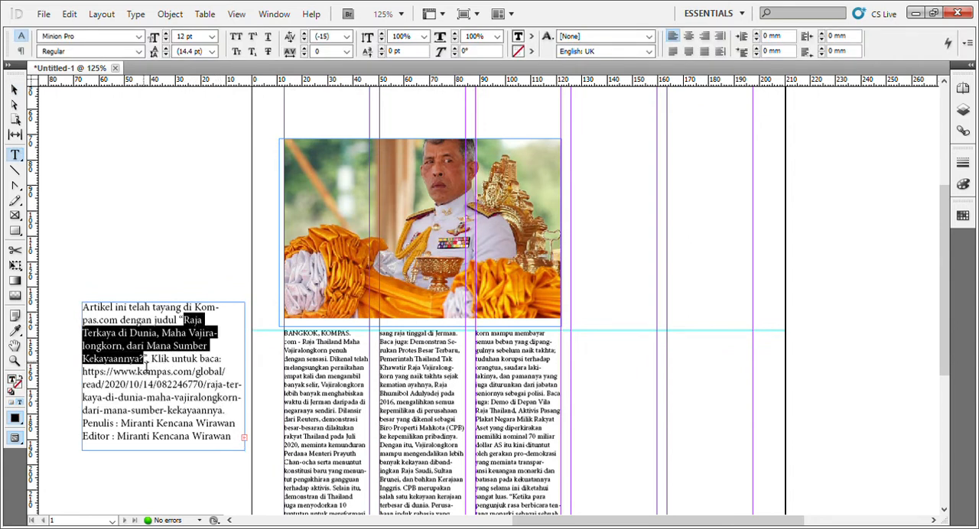
{"action": "scroll", "coordinate": [274, 267], "scroll_direction": "up", "scroll_amount": 5}
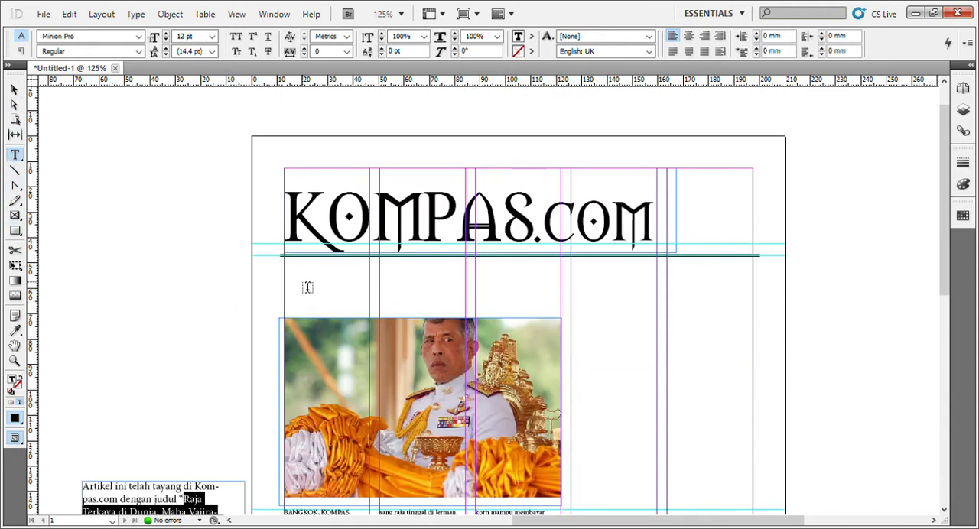
{"action": "left_click_drag", "start_coordinate": [287, 272], "coordinate": [562, 309]}
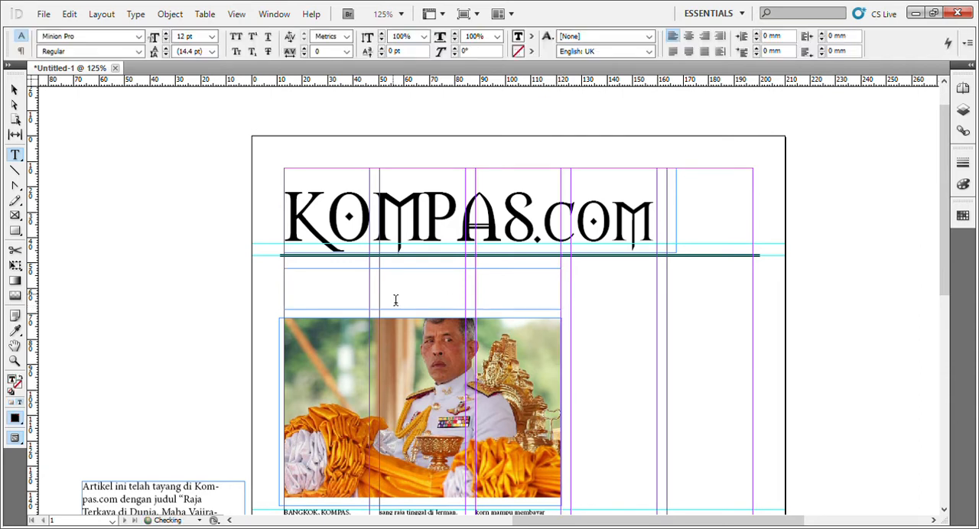
{"action": "key", "text": "ctrl+v"}
Try the whole headline at 60 pt and settle on a font size of 18 pt.
{"action": "key", "text": "ctrl+a"}
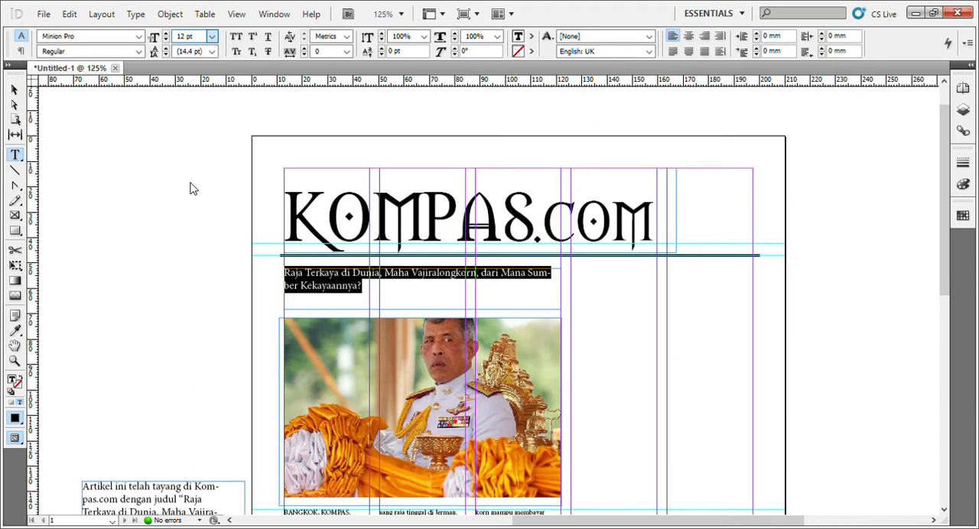
{"action": "type", "text": "60"}
{"action": "key", "text": "Return"}
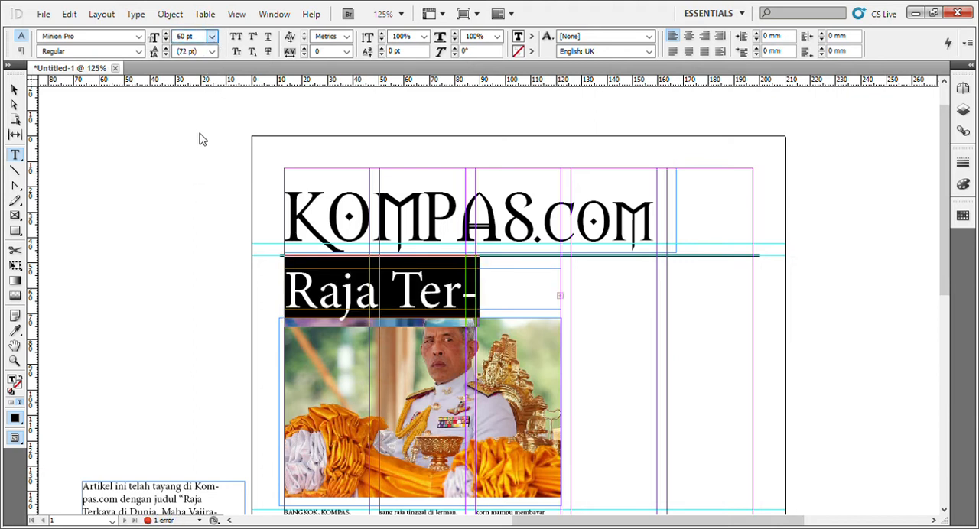
{"action": "type", "text": "18"}
{"action": "key", "text": "Return"}
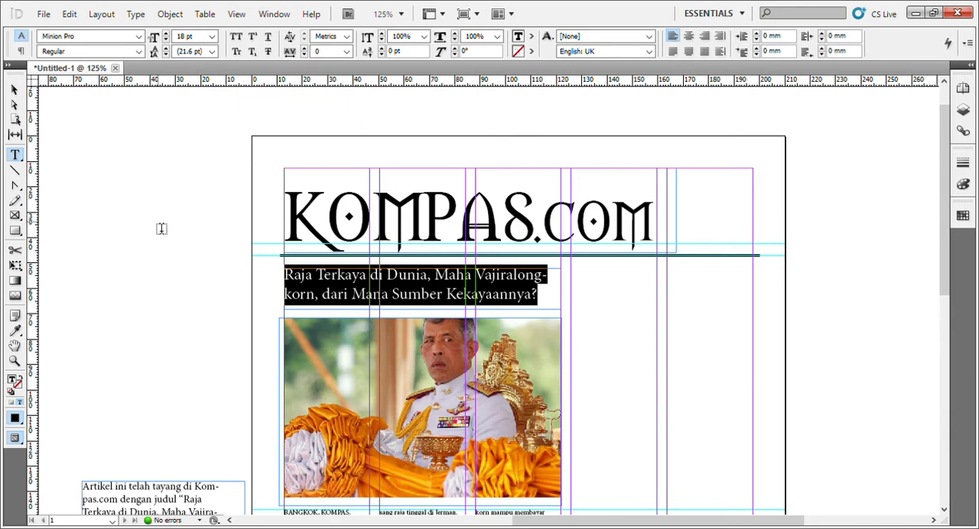
{"action": "left_click", "coordinate": [14, 90]}
Raise the photo together with the three article text frames to about Y 68 mm and lower the headline frame slightly.
{"action": "scroll", "coordinate": [294, 225], "scroll_direction": "down", "scroll_amount": 3}
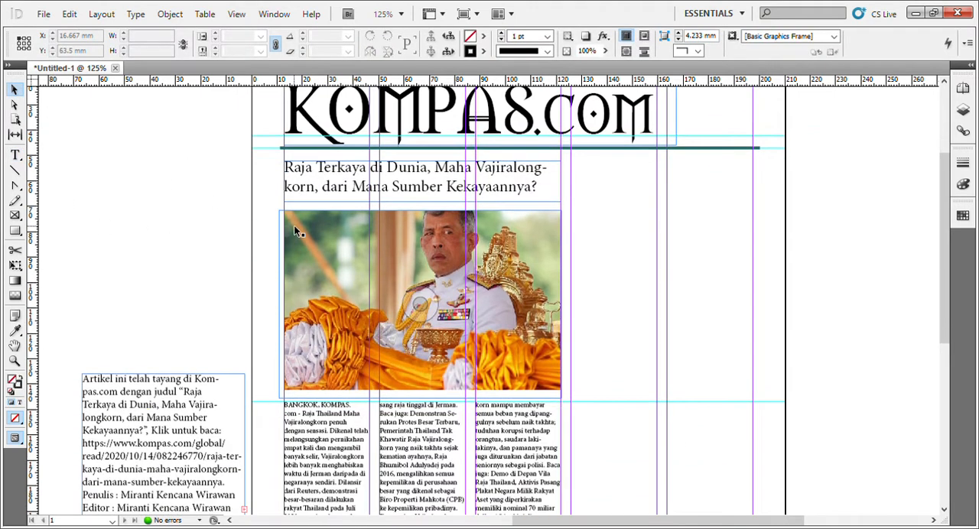
{"action": "scroll", "coordinate": [294, 226], "scroll_direction": "up", "scroll_amount": 1}
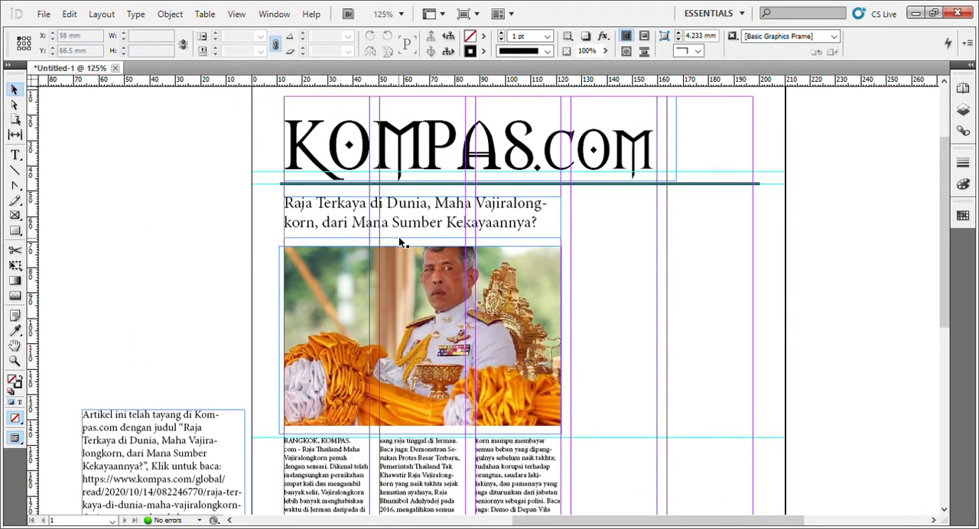
{"action": "left_click", "coordinate": [402, 276]}
{"action": "left_click", "coordinate": [335, 459], "text": "shift"}
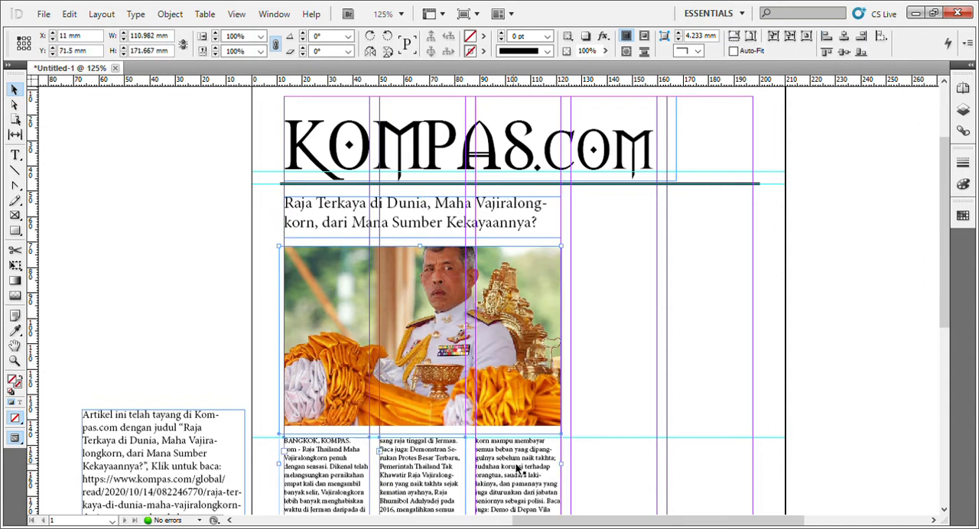
{"action": "left_click", "coordinate": [518, 466], "text": "shift"}
{"action": "left_click_drag", "start_coordinate": [435, 361], "coordinate": [437, 353]}
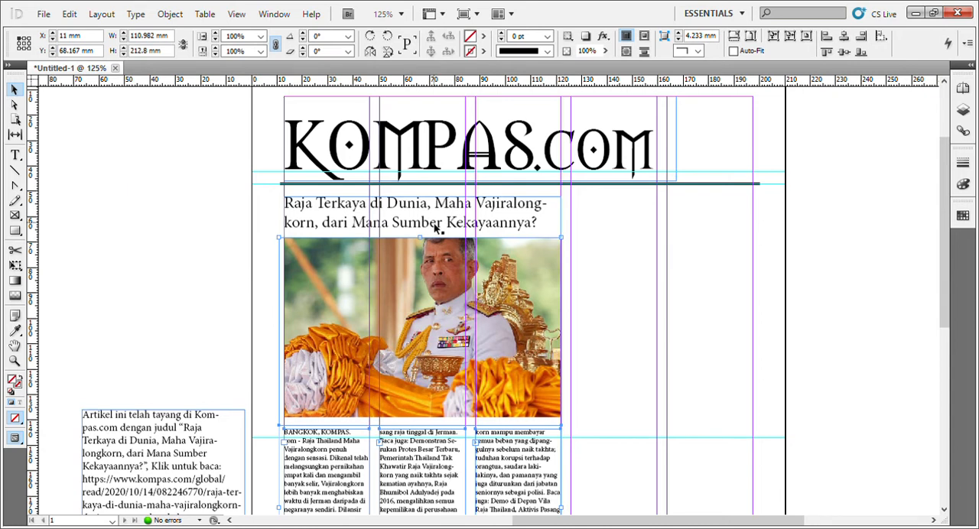
{"action": "left_click_drag", "start_coordinate": [436, 228], "coordinate": [436, 232]}
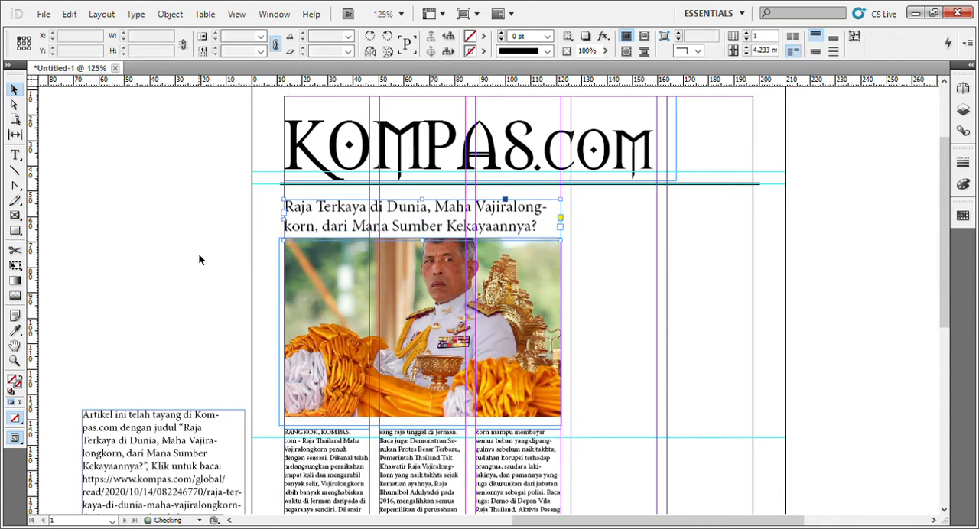
Examine how the three article text columns line up beneath the photo and headline.
{"action": "left_click", "coordinate": [199, 260]}
{"action": "scroll", "coordinate": [246, 278], "scroll_direction": "up", "scroll_amount": 3}
{"action": "scroll", "coordinate": [247, 278], "scroll_direction": "down", "scroll_amount": 8}
{"action": "scroll", "coordinate": [251, 275], "scroll_direction": "up", "scroll_amount": 2}
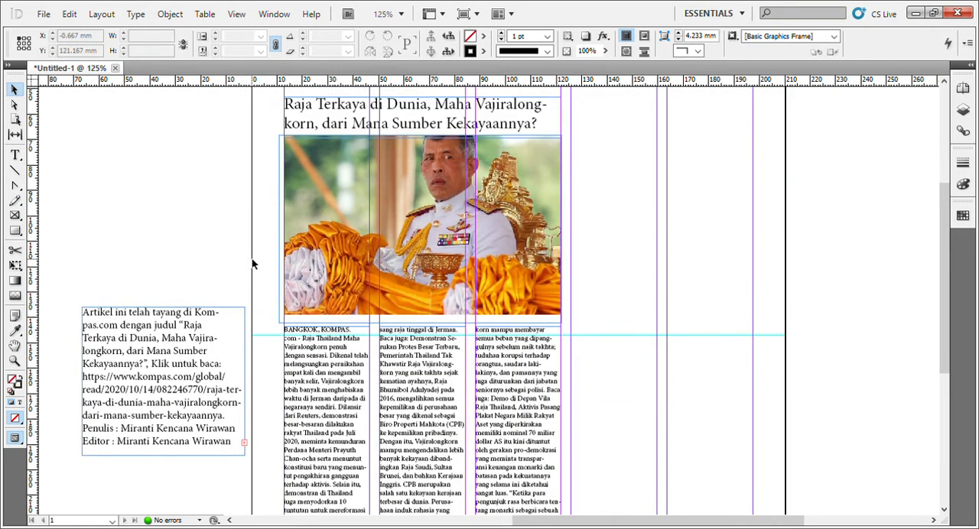
{"action": "scroll", "coordinate": [252, 264], "scroll_direction": "down", "scroll_amount": 3}
{"action": "left_click", "coordinate": [338, 323]}
{"action": "left_click", "coordinate": [454, 307], "text": "shift"}
{"action": "left_click", "coordinate": [531, 300], "text": "shift"}
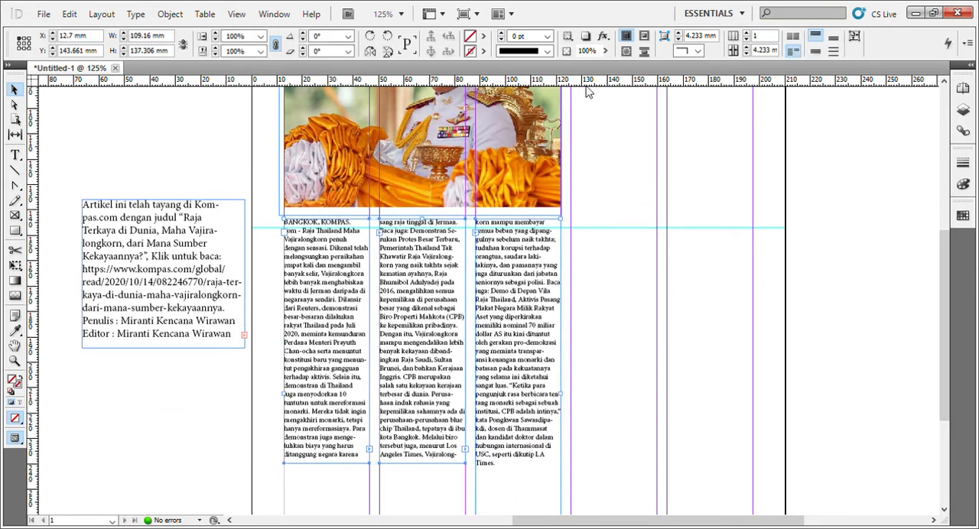
{"action": "left_click", "coordinate": [580, 261]}
{"action": "left_click", "coordinate": [520, 276]}
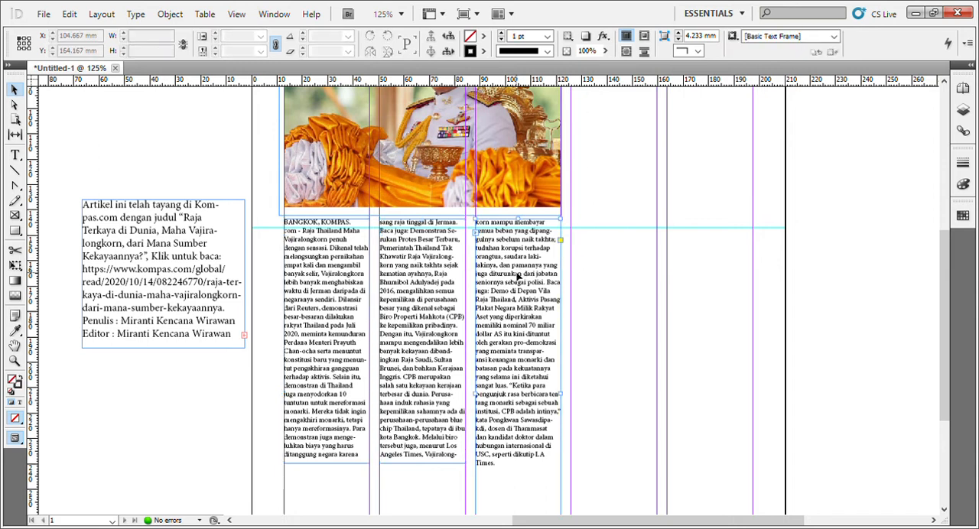
{"action": "left_click", "coordinate": [405, 280], "text": "shift"}
{"action": "left_click", "coordinate": [341, 281], "text": "shift"}
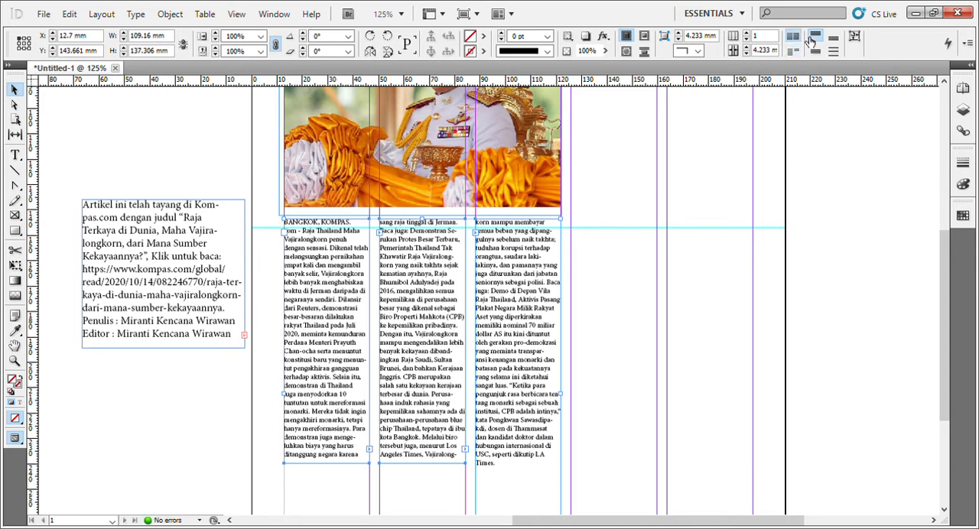
{"action": "scroll", "coordinate": [610, 274], "scroll_direction": "up", "scroll_amount": 3}
{"action": "left_click", "coordinate": [610, 275]}
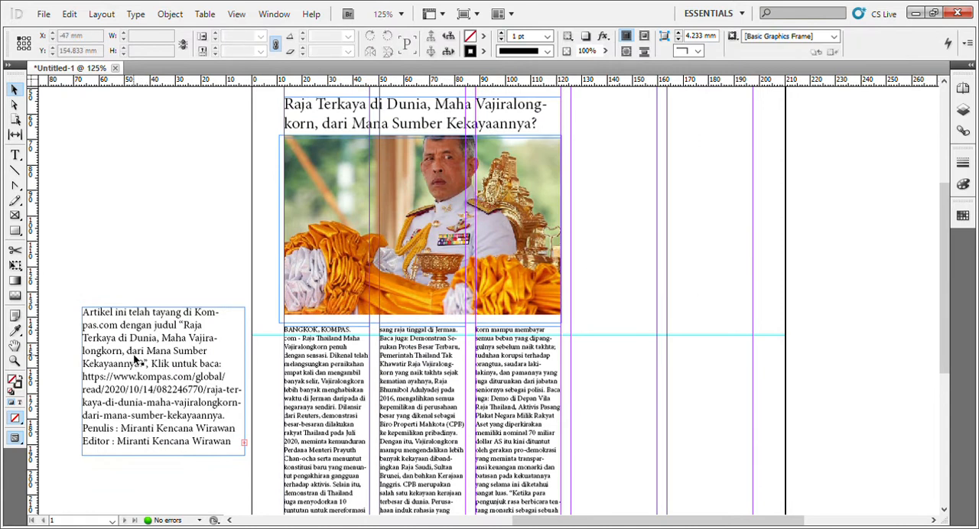
{"action": "scroll", "coordinate": [136, 359], "scroll_direction": "up", "scroll_amount": 3}
{"action": "scroll", "coordinate": [136, 359], "scroll_direction": "down", "scroll_amount": 2}
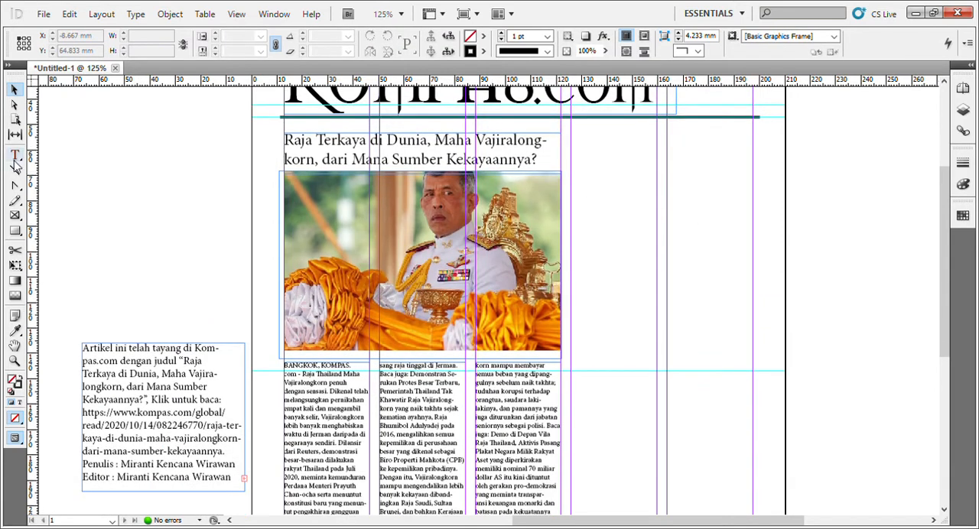
Draw a vertical line about 196 mm long between the third and fourth columns, starting at Y 49.5 mm beside the headline.
{"action": "left_click", "coordinate": [15, 169]}
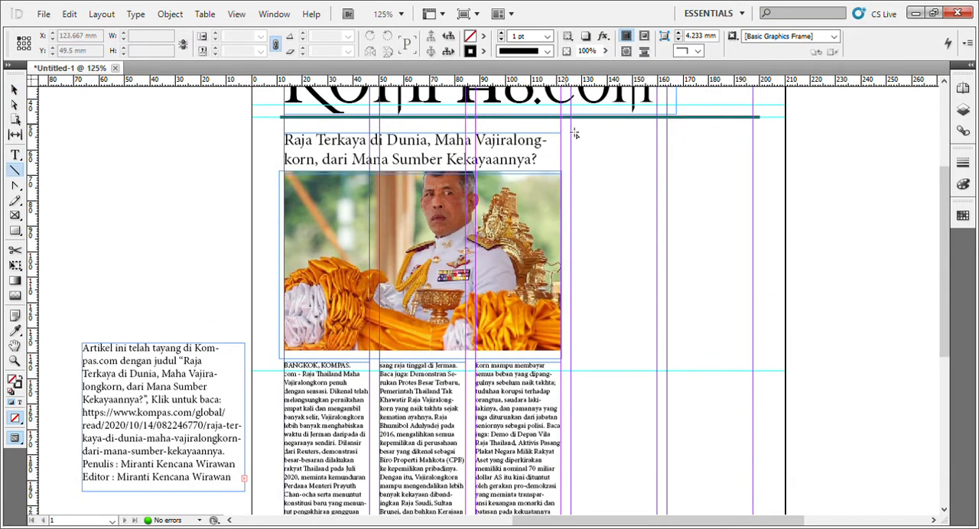
{"action": "left_click_drag", "start_coordinate": [574, 134], "coordinate": [566, 432]}
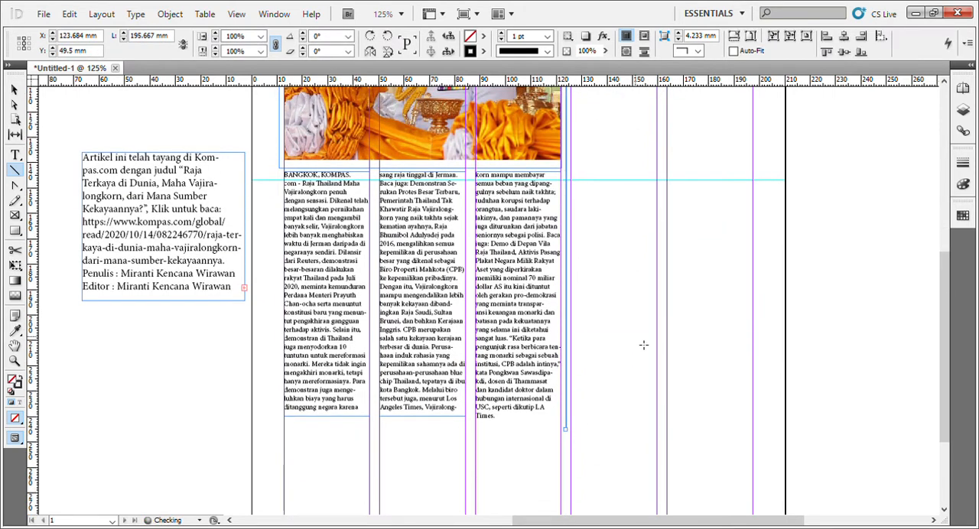
{"action": "scroll", "coordinate": [643, 345], "scroll_direction": "up", "scroll_amount": 5}
{"action": "left_click", "coordinate": [13, 90]}
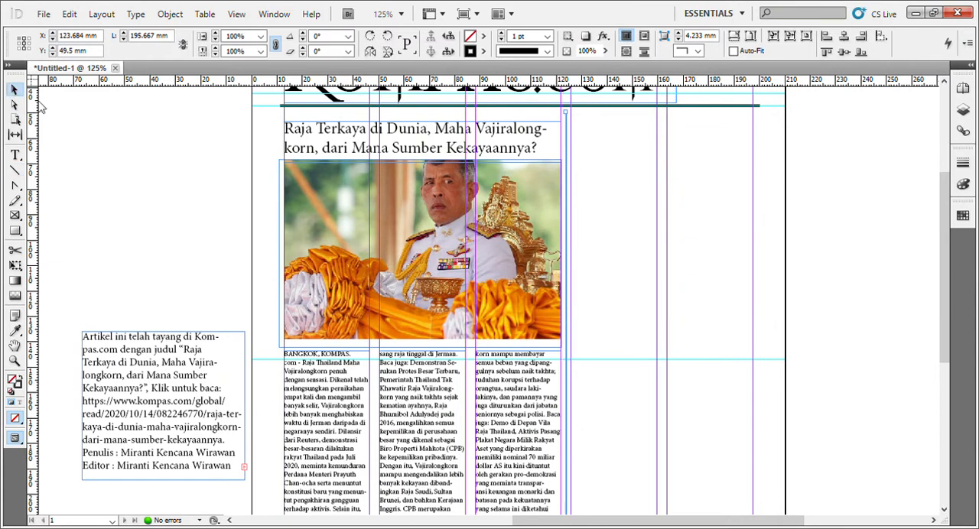
Shorten the vertical line from its upper end to 177 mm so it starts level with the photo's upper edge.
{"action": "left_click", "coordinate": [589, 141]}
{"action": "left_click", "coordinate": [567, 123]}
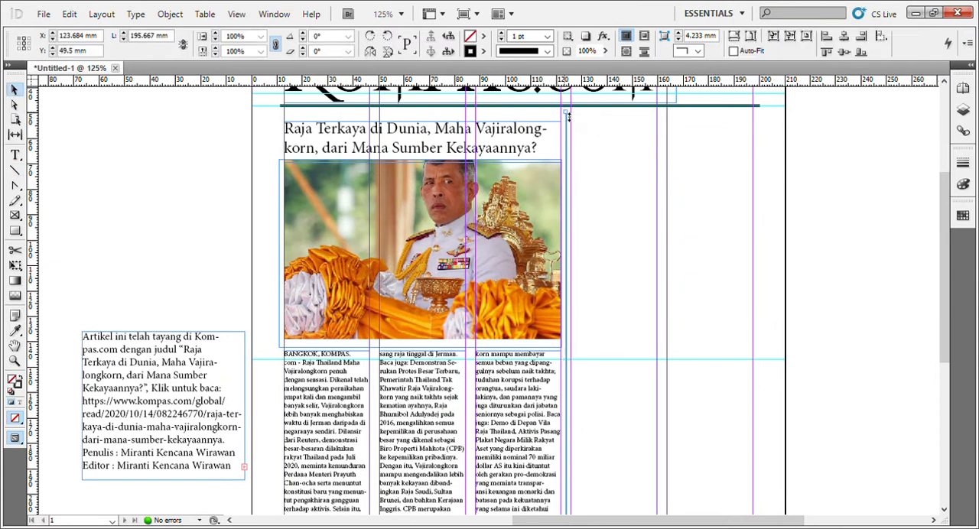
{"action": "left_click_drag", "start_coordinate": [567, 123], "coordinate": [568, 152]}
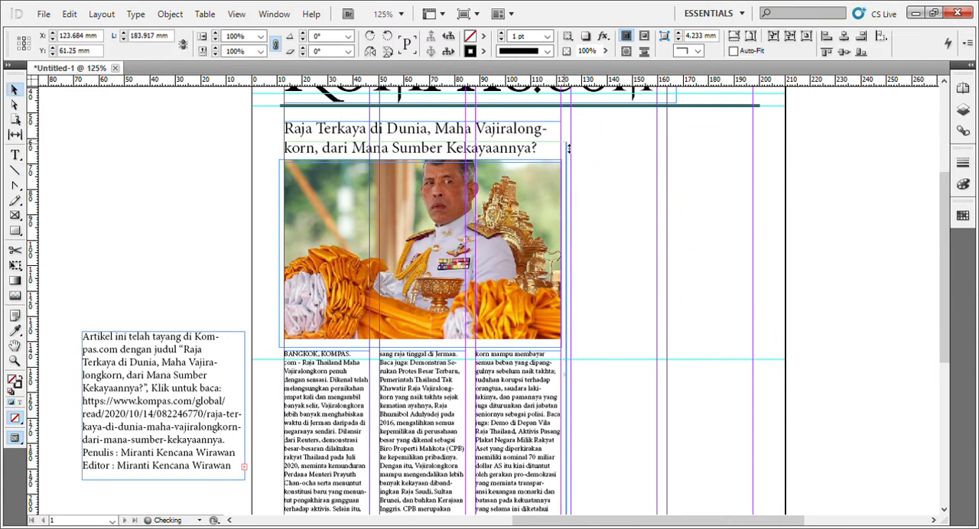
{"action": "left_click", "coordinate": [267, 144]}
{"action": "scroll", "coordinate": [263, 151], "scroll_direction": "down", "scroll_amount": 3}
{"action": "scroll", "coordinate": [263, 159], "scroll_direction": "up", "scroll_amount": 4}
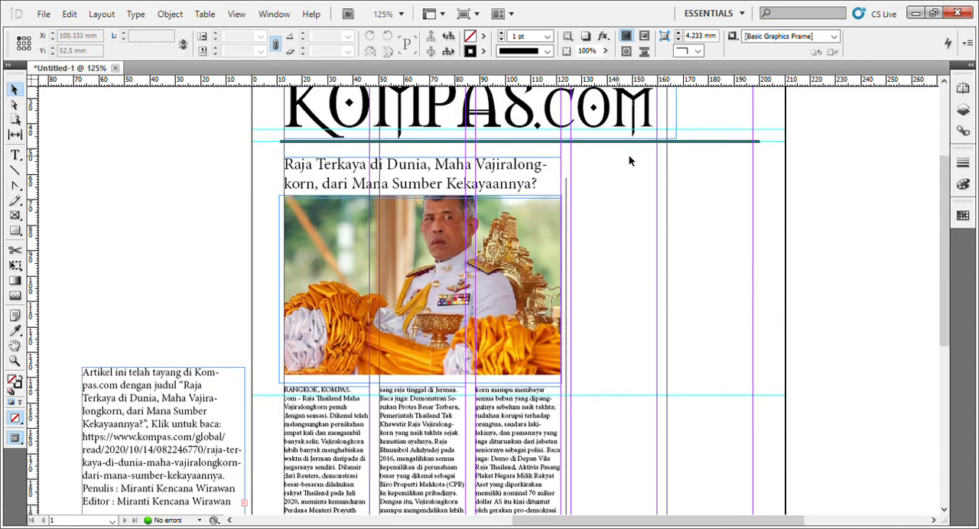
{"action": "left_click", "coordinate": [567, 198]}
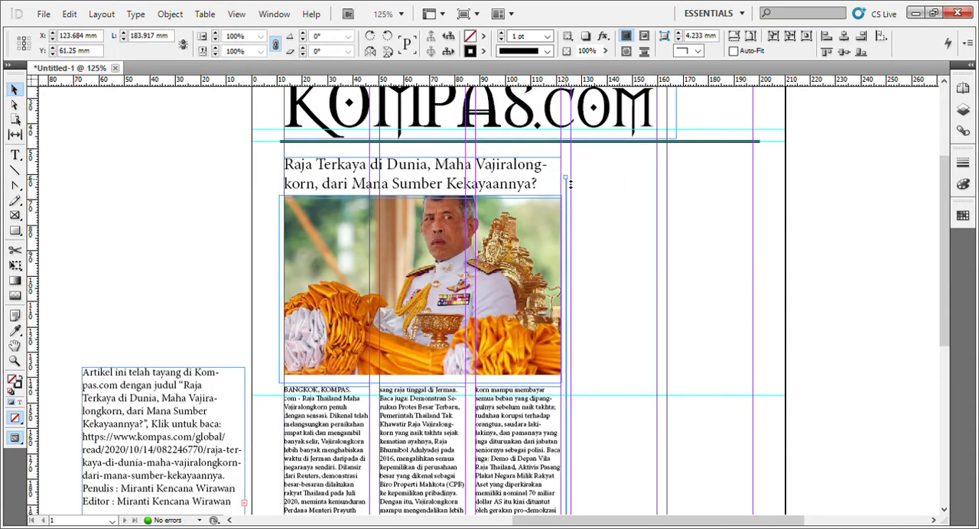
{"action": "left_click_drag", "start_coordinate": [567, 179], "coordinate": [558, 200]}
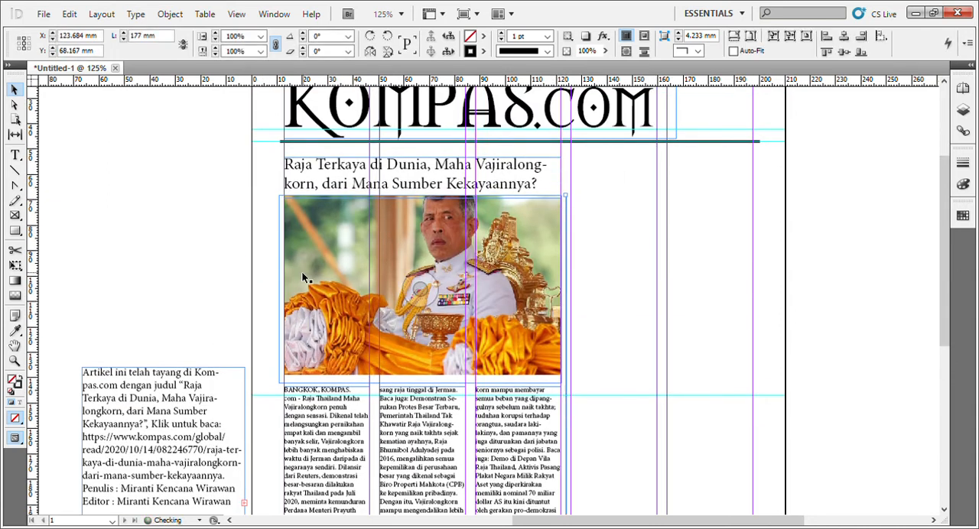
{"action": "left_click", "coordinate": [267, 258]}
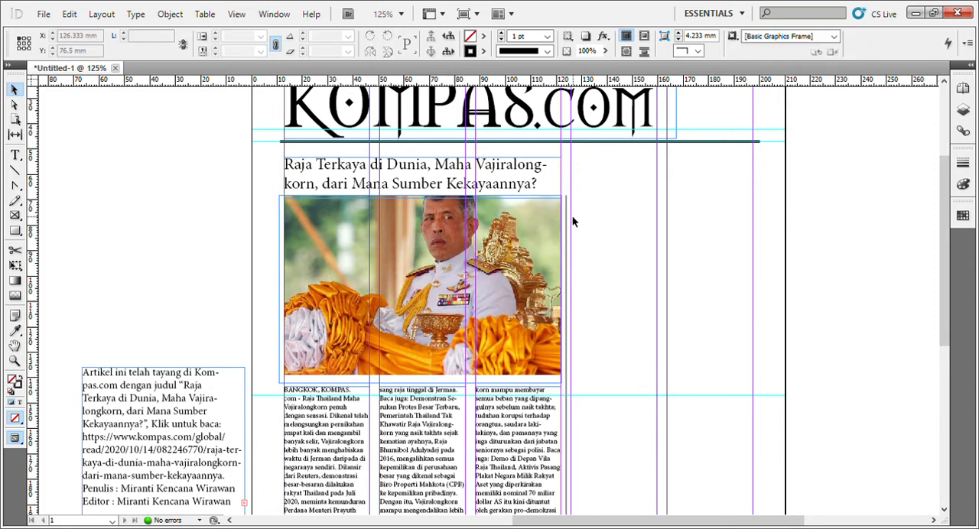
Move the vertical line up to Y 47 mm against the masthead rule and extend its lower end to a 194.5 mm length.
{"action": "left_click_drag", "start_coordinate": [567, 215], "coordinate": [569, 161]}
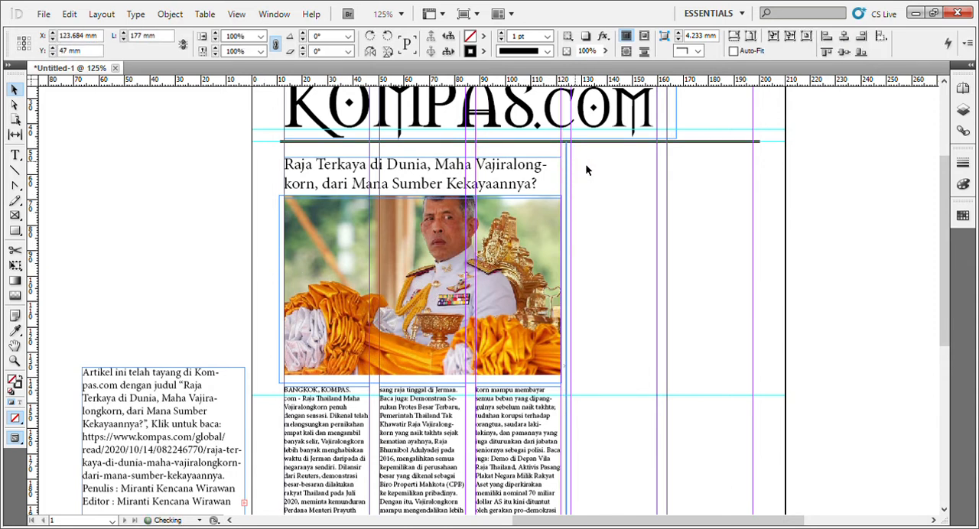
{"action": "left_click", "coordinate": [616, 176]}
{"action": "scroll", "coordinate": [618, 181], "scroll_direction": "down", "scroll_amount": 5}
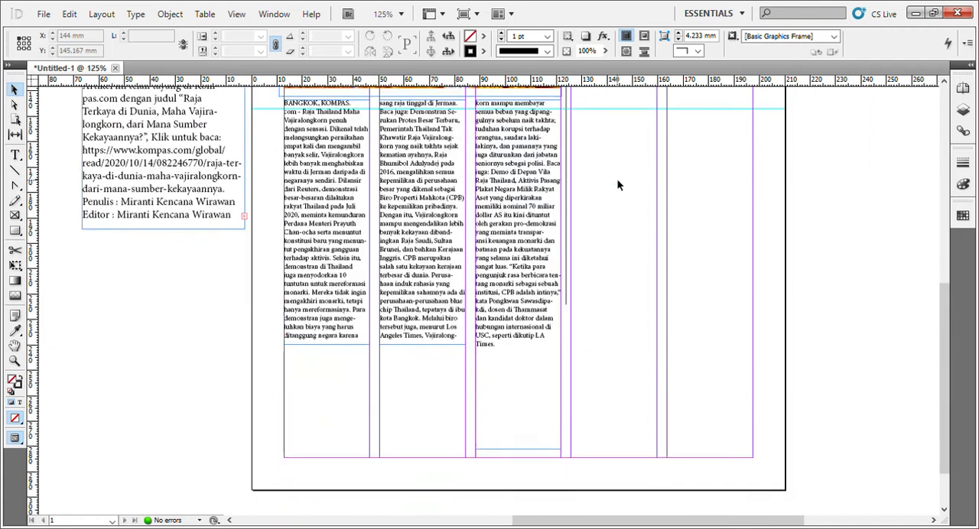
{"action": "left_click", "coordinate": [567, 296]}
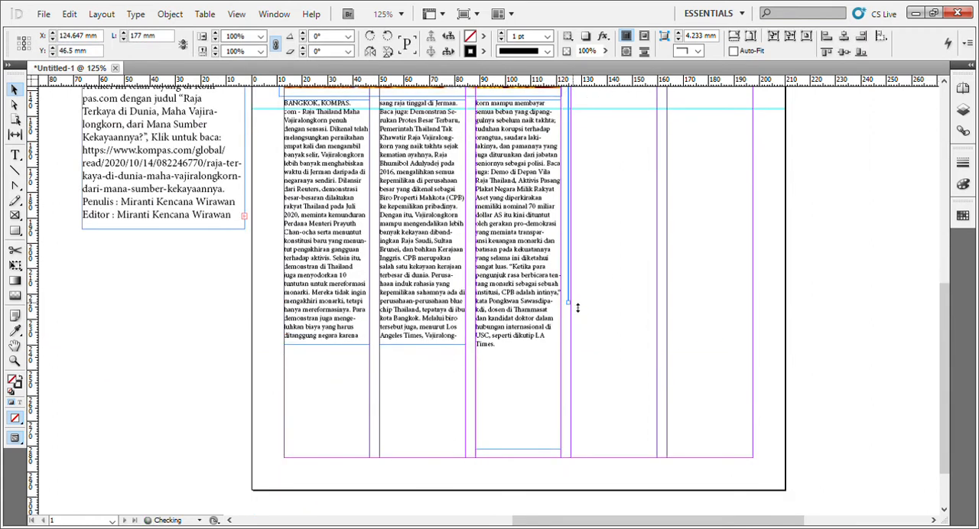
{"action": "left_click_drag", "start_coordinate": [578, 307], "coordinate": [559, 354]}
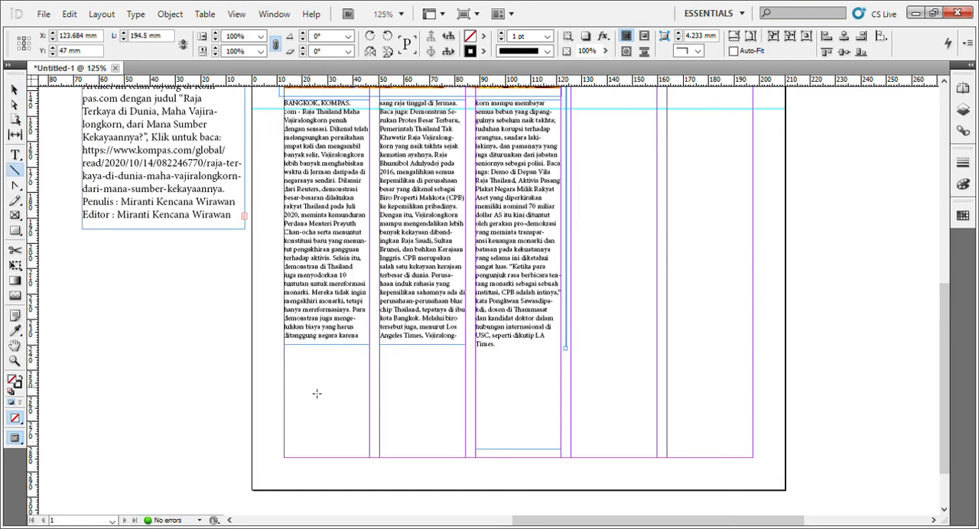
Draw a 184.6 mm horizontal line across all five columns below the article text and extend the vertical line down to it.
{"action": "left_click_drag", "start_coordinate": [293, 372], "coordinate": [763, 374]}
{"action": "key", "text": "v"}
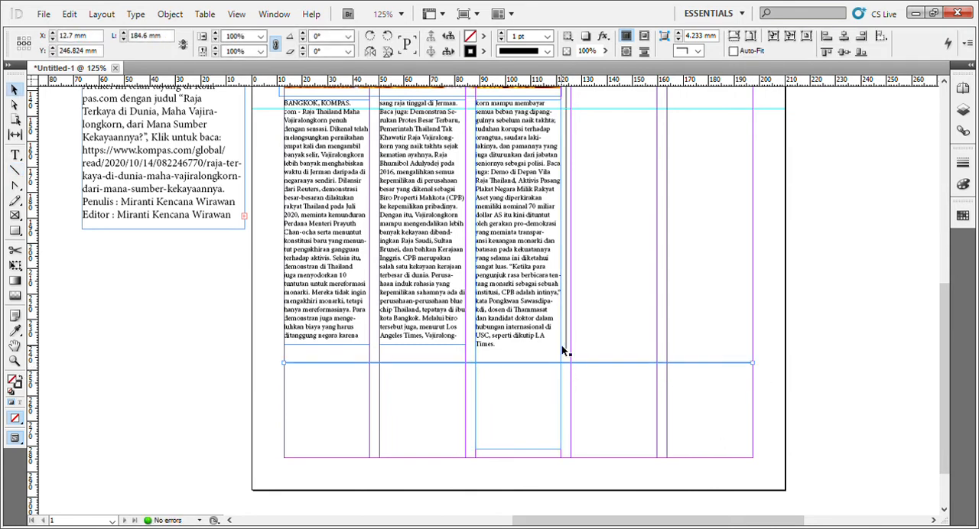
{"action": "left_click", "coordinate": [569, 353]}
{"action": "left_click", "coordinate": [566, 348]}
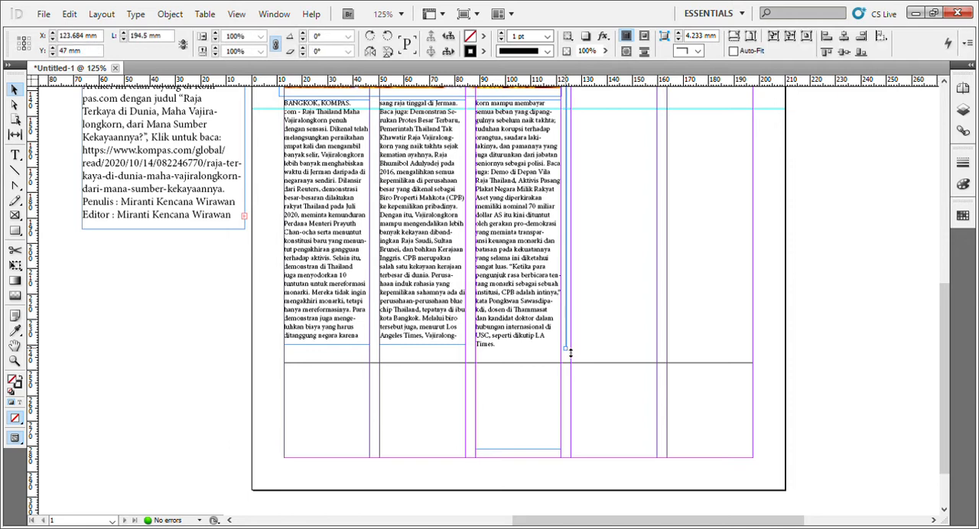
{"action": "left_click_drag", "start_coordinate": [566, 350], "coordinate": [567, 363]}
{"action": "scroll", "coordinate": [617, 316], "scroll_direction": "up", "scroll_amount": 5}
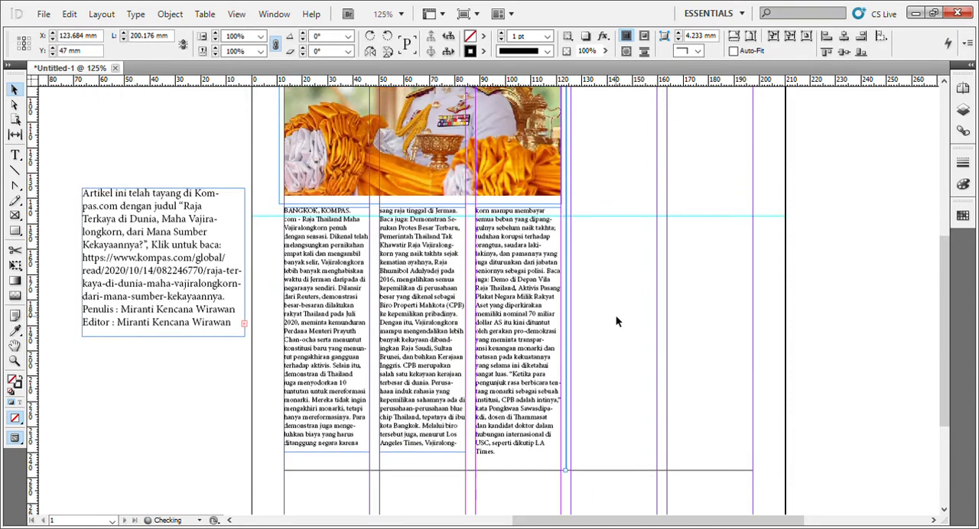
{"action": "scroll", "coordinate": [617, 315], "scroll_direction": "down", "scroll_amount": 5}
{"action": "left_click", "coordinate": [624, 315]}
{"action": "scroll", "coordinate": [624, 315], "scroll_direction": "up", "scroll_amount": 4}
{"action": "scroll", "coordinate": [493, 335], "scroll_direction": "up", "scroll_amount": 5}
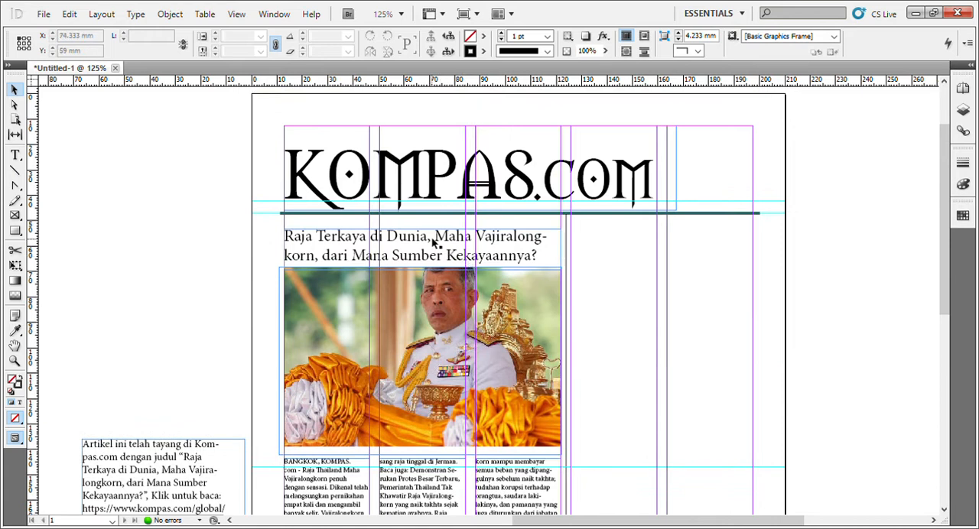
Duplicate the headline frame over the last two columns and resize the copy to 71.44 mm wide and 35 mm high.
{"action": "left_click_drag", "start_coordinate": [433, 241], "coordinate": [726, 256]}
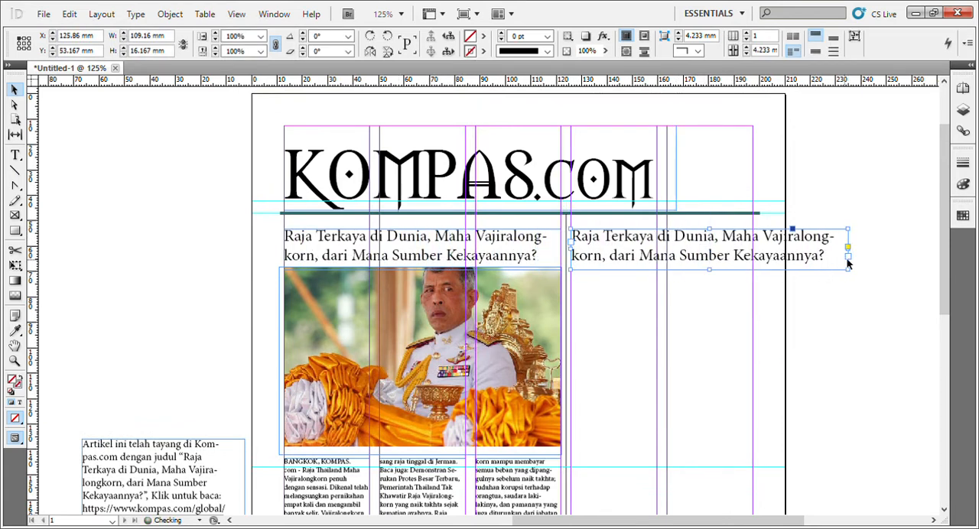
{"action": "left_click_drag", "start_coordinate": [840, 256], "coordinate": [748, 257]}
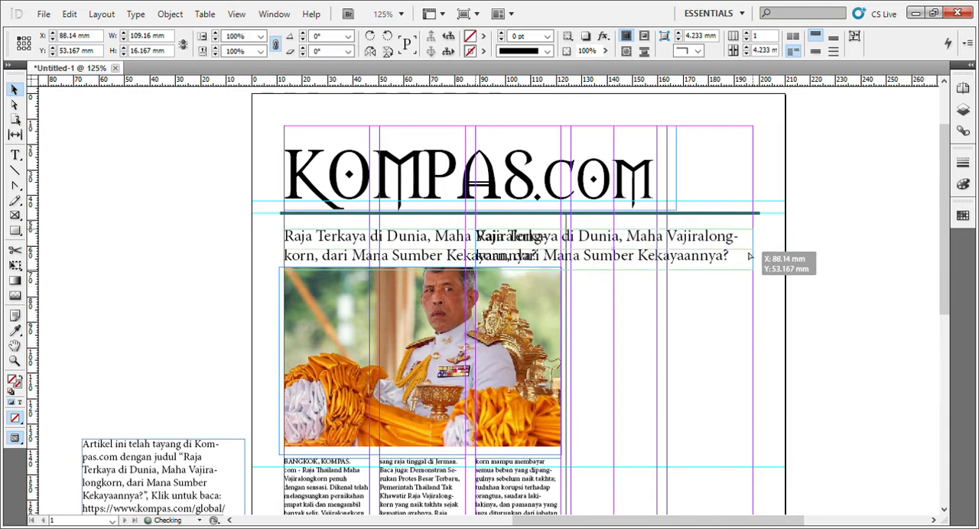
{"action": "key", "text": "ctrl+z"}
{"action": "left_click", "coordinate": [858, 291]}
{"action": "left_click", "coordinate": [846, 266]}
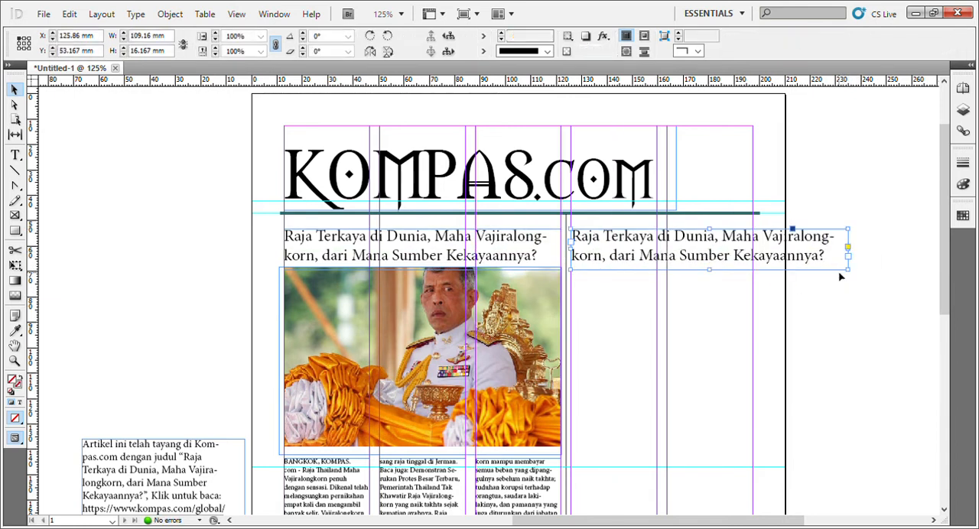
{"action": "left_click_drag", "start_coordinate": [712, 271], "coordinate": [712, 299]}
{"action": "left_click_drag", "start_coordinate": [852, 267], "coordinate": [757, 269]}
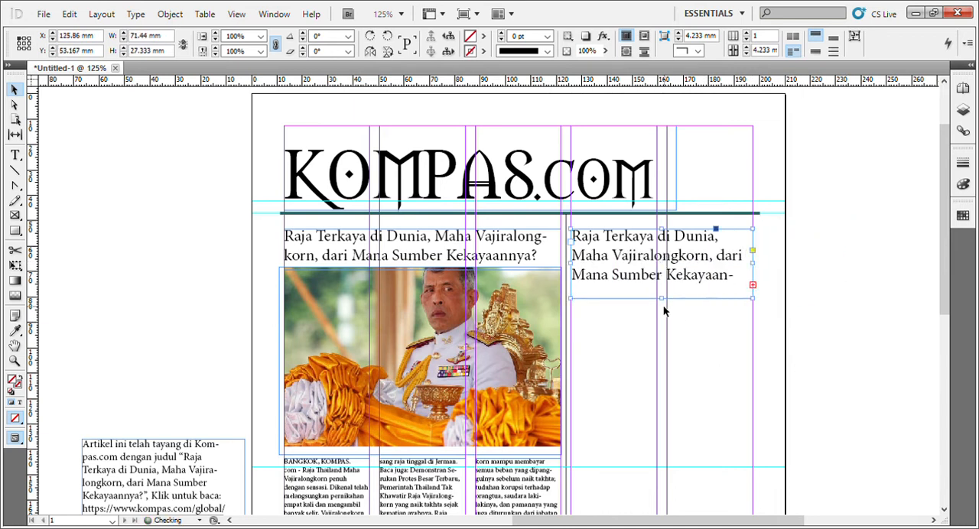
{"action": "left_click_drag", "start_coordinate": [666, 305], "coordinate": [663, 318]}
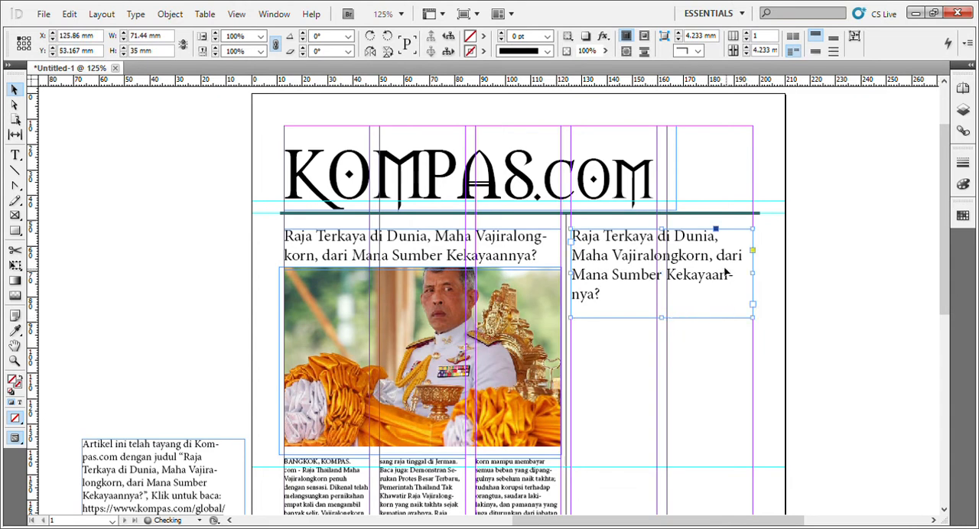
{"action": "key", "text": "t"}
{"action": "scroll", "coordinate": [710, 269], "scroll_direction": "down", "scroll_amount": 5}
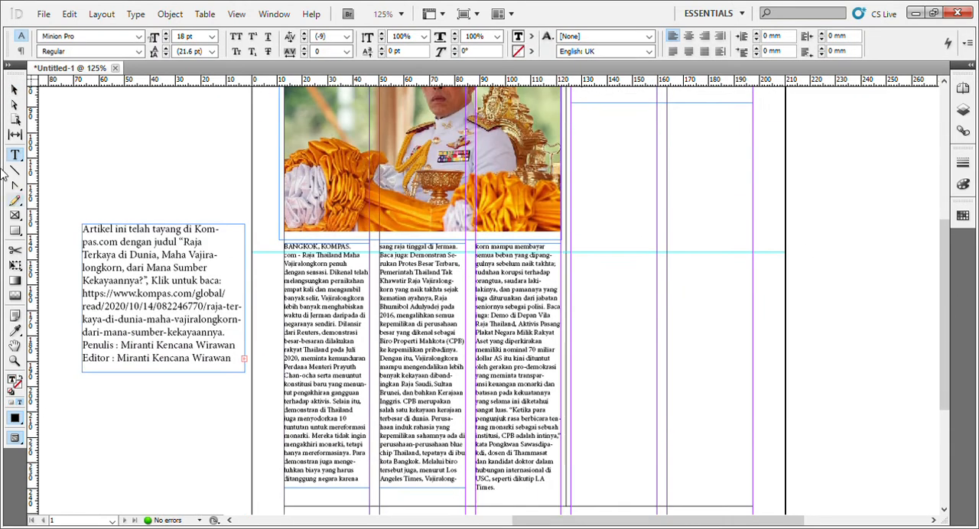
{"action": "left_click", "coordinate": [13, 90]}
Copy the first article text frame and place the copy in the fourth column directly beneath the second headline.
{"action": "scroll", "coordinate": [411, 401], "scroll_direction": "up", "scroll_amount": 3}
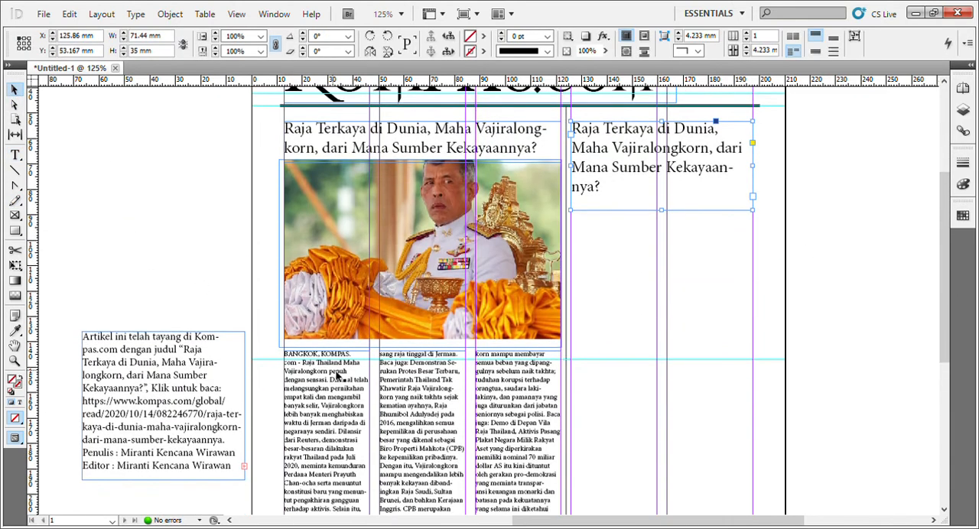
{"action": "left_click", "coordinate": [329, 391]}
{"action": "key", "text": "ctrl+c"}
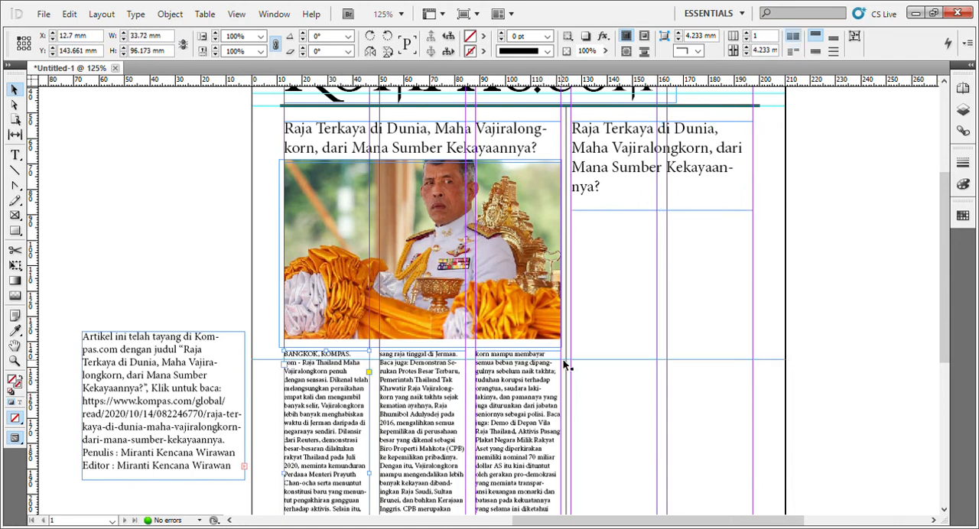
{"action": "key", "text": "ctrl+v"}
{"action": "left_click_drag", "start_coordinate": [502, 281], "coordinate": [628, 307]}
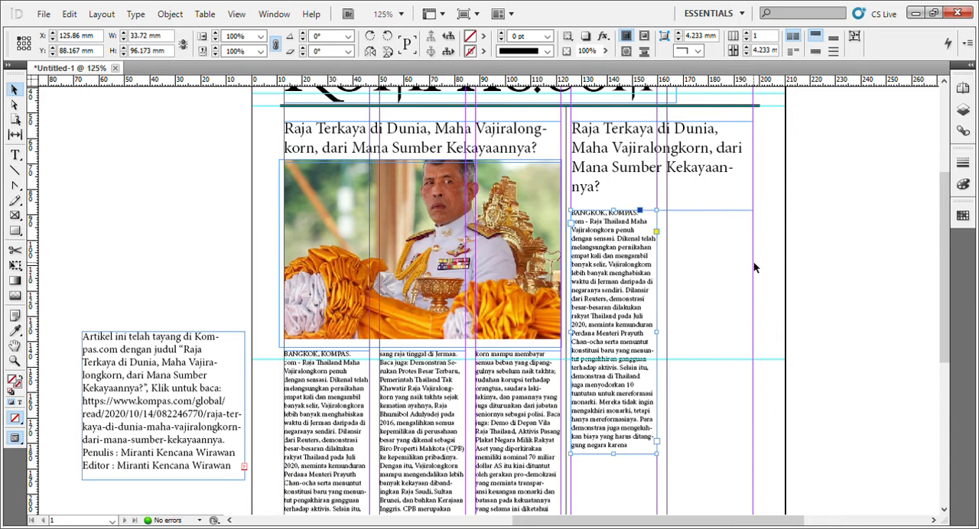
Duplicate the fourth column's text frame into the fifth column at the same height.
{"action": "left_click_drag", "start_coordinate": [628, 278], "coordinate": [720, 277]}
{"action": "left_click", "coordinate": [791, 273]}
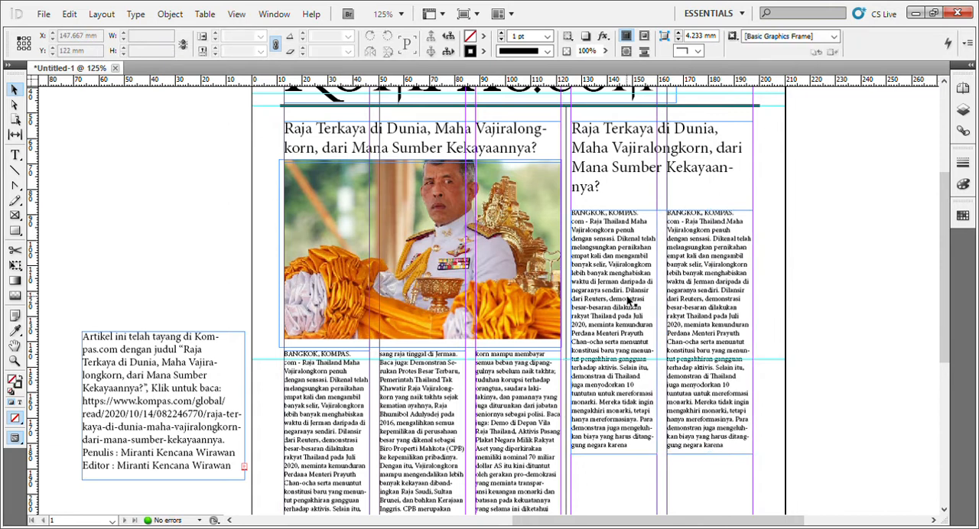
{"action": "left_click", "coordinate": [712, 300]}
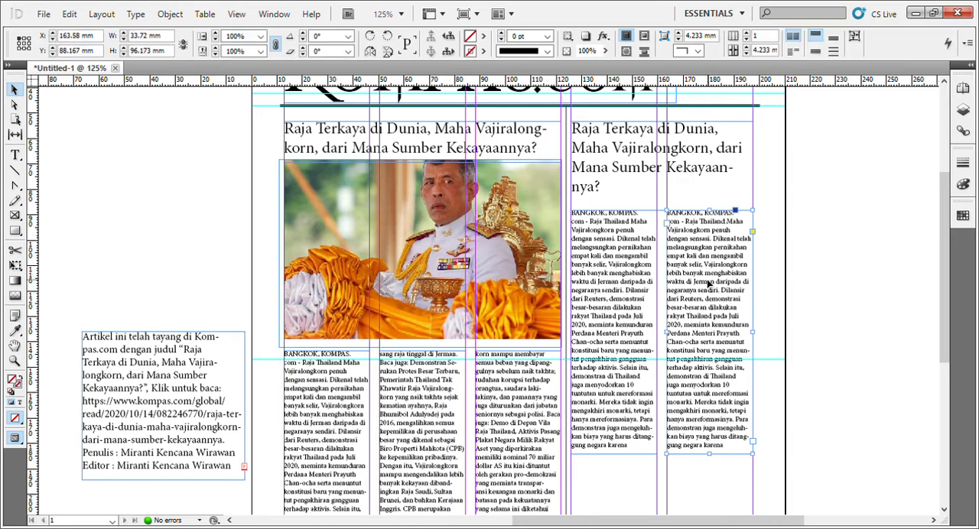
{"action": "scroll", "coordinate": [708, 283], "scroll_direction": "down", "scroll_amount": 5}
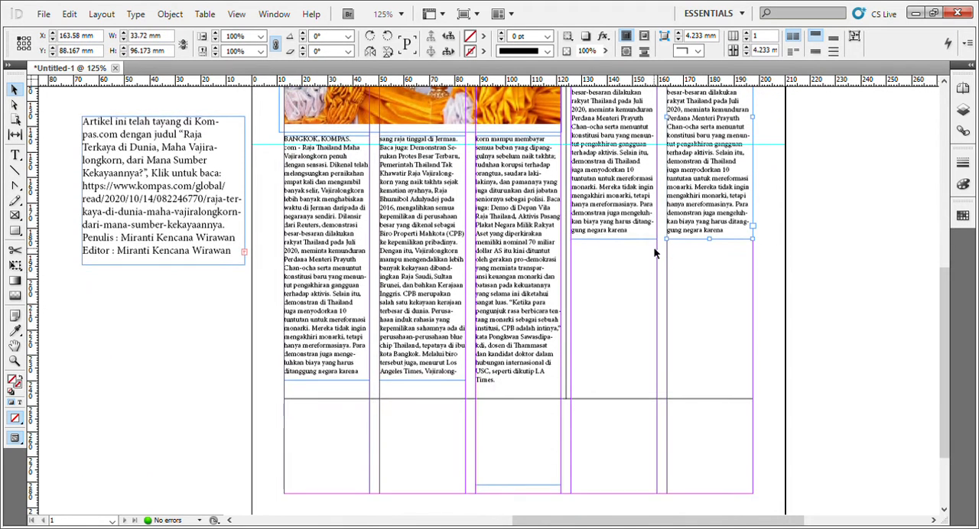
Move the leftover text frame below the horizontal divider line and widen it to 184.6 mm across all five columns.
{"action": "scroll", "coordinate": [654, 252], "scroll_direction": "up", "scroll_amount": 2}
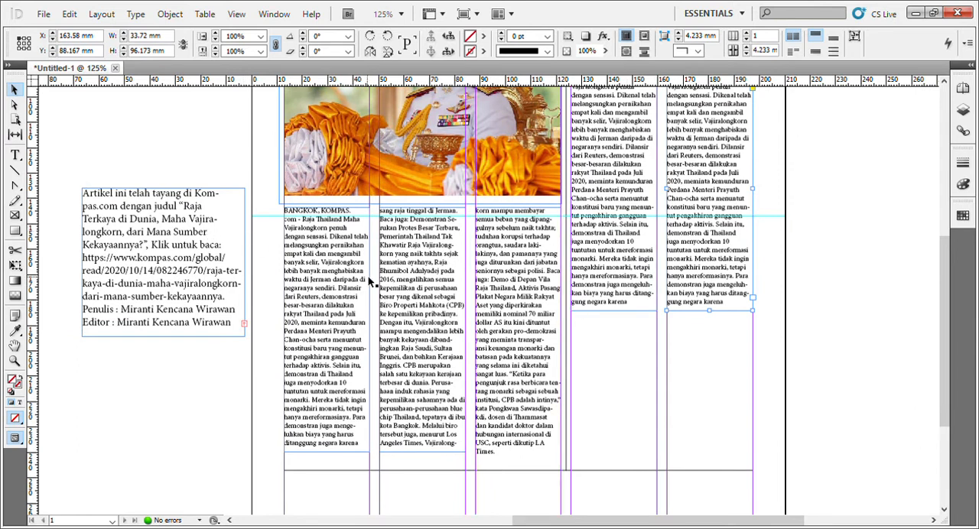
{"action": "scroll", "coordinate": [368, 276], "scroll_direction": "down", "scroll_amount": 4}
{"action": "left_click_drag", "start_coordinate": [212, 121], "coordinate": [388, 423]}
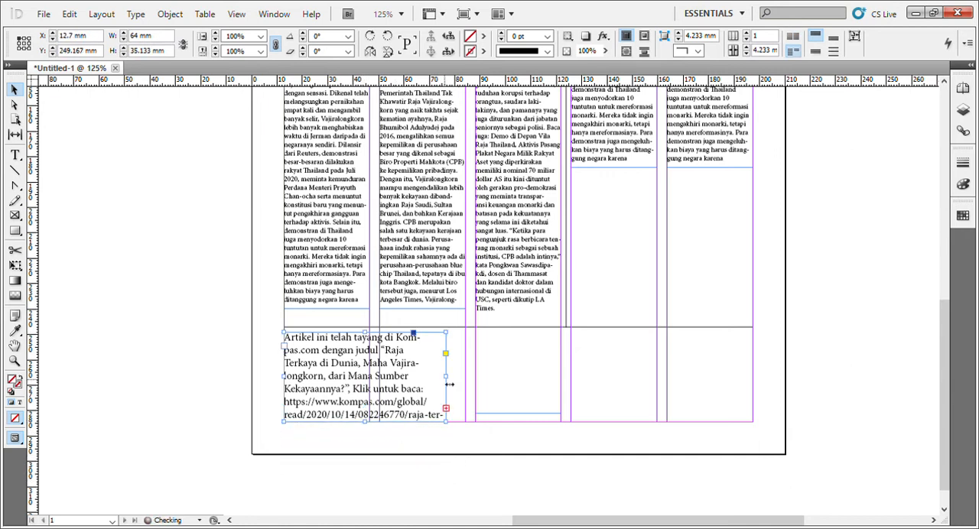
{"action": "left_click_drag", "start_coordinate": [449, 385], "coordinate": [762, 397]}
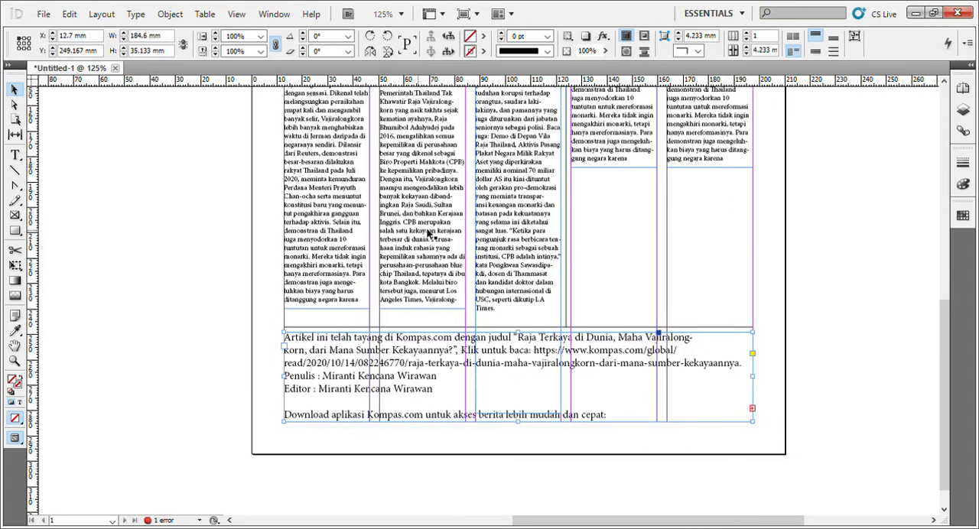
Check the font size of the article text in the third column.
{"action": "scroll", "coordinate": [511, 220], "scroll_direction": "up", "scroll_amount": 3}
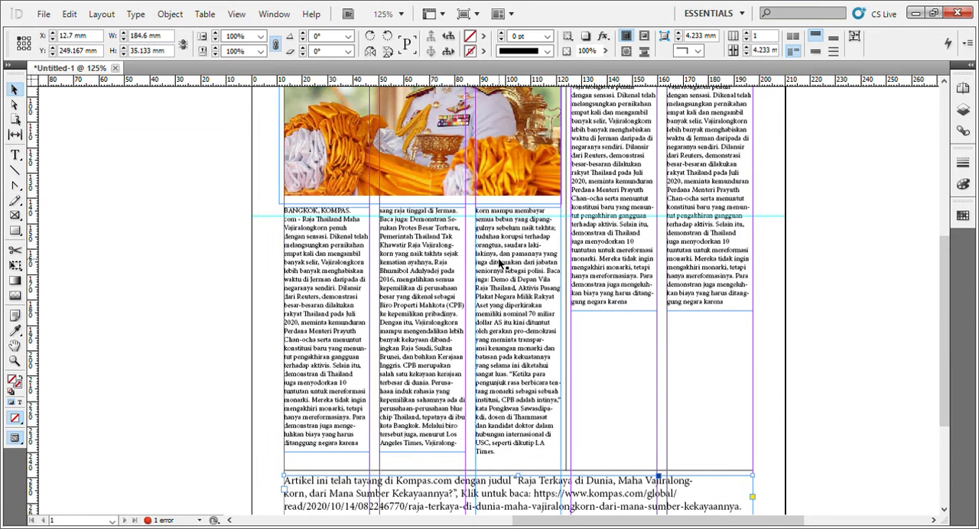
{"action": "scroll", "coordinate": [600, 323], "scroll_direction": "up", "scroll_amount": 3}
{"action": "scroll", "coordinate": [601, 323], "scroll_direction": "down", "scroll_amount": 4}
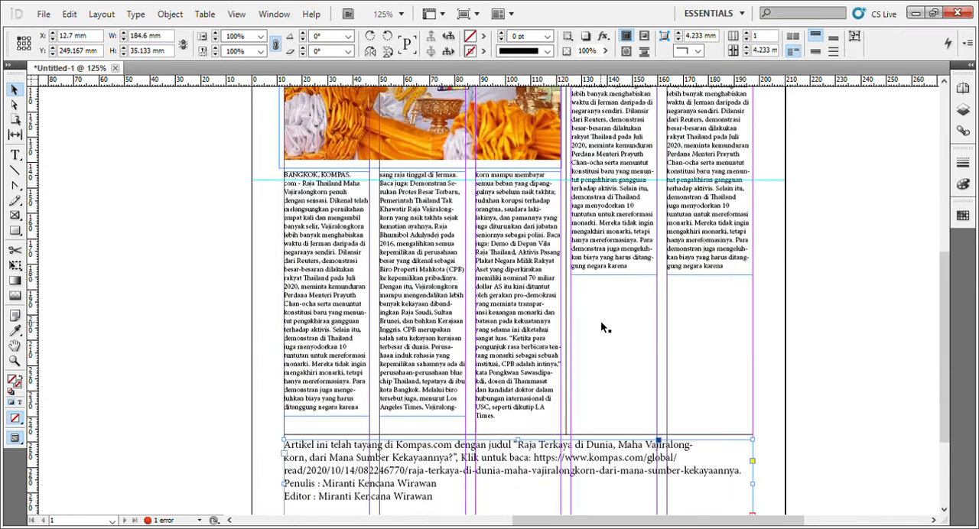
{"action": "scroll", "coordinate": [601, 327], "scroll_direction": "down", "scroll_amount": 3}
{"action": "scroll", "coordinate": [594, 306], "scroll_direction": "up", "scroll_amount": 2}
{"action": "left_click", "coordinate": [492, 289]}
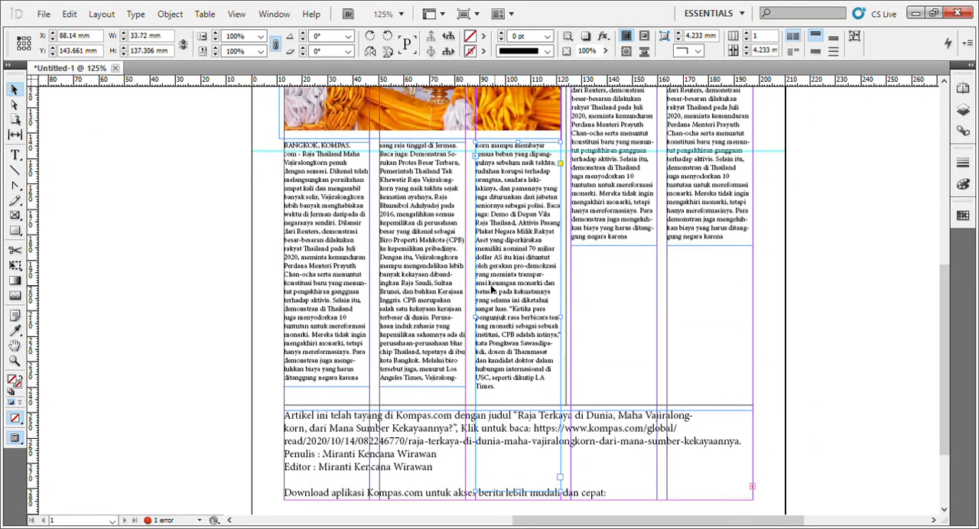
{"action": "double_click", "coordinate": [524, 283]}
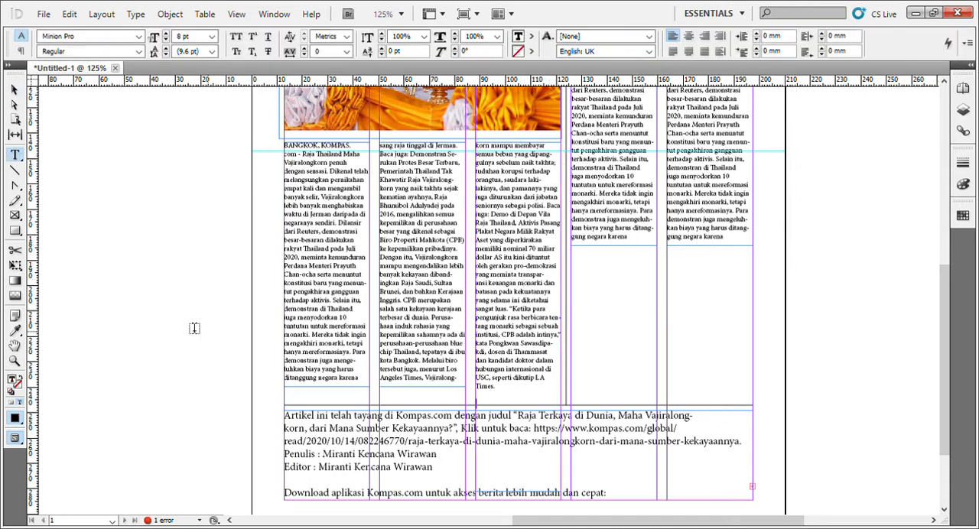
{"action": "left_click", "coordinate": [13, 91]}
{"action": "left_click", "coordinate": [59, 169]}
Set all the text in the frame below the horizontal divider line to 8 pt.
{"action": "double_click", "coordinate": [420, 457]}
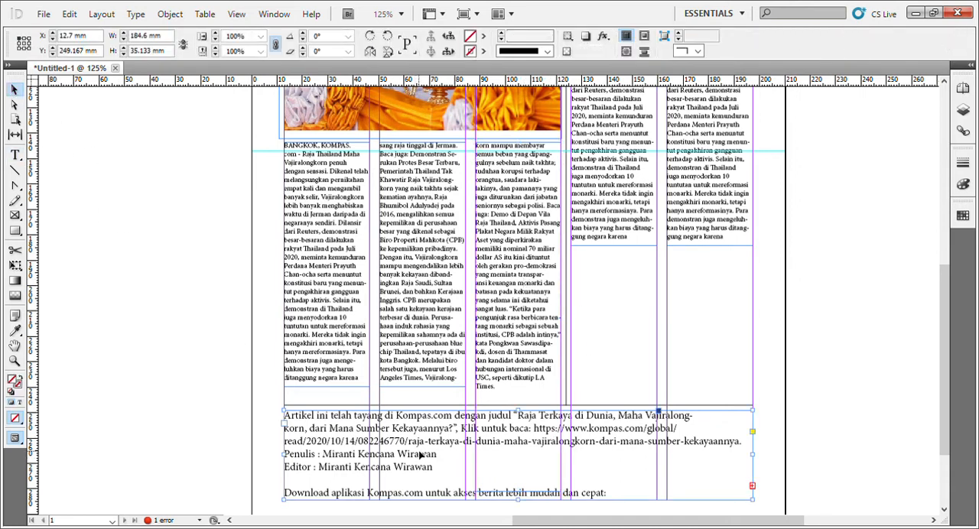
{"action": "key", "text": "ctrl+a"}
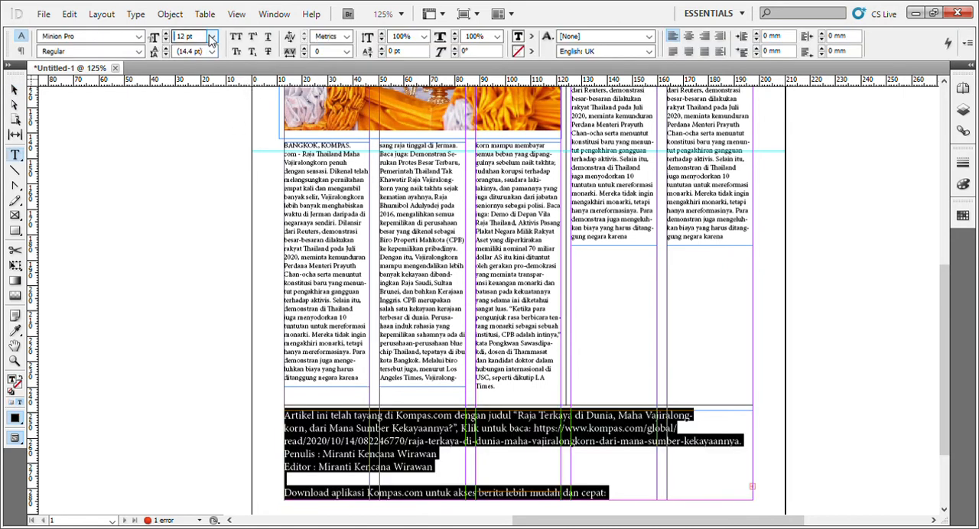
{"action": "left_click", "coordinate": [200, 83]}
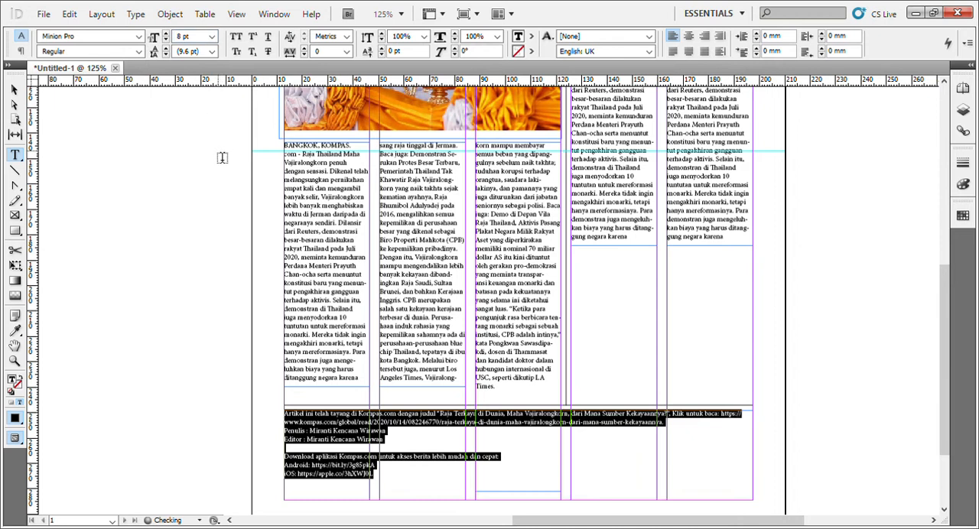
{"action": "left_click", "coordinate": [12, 91]}
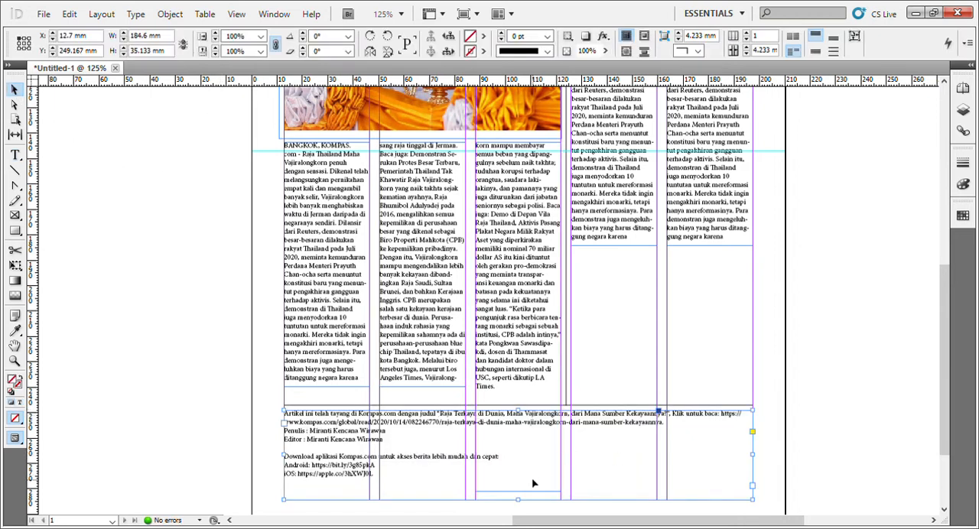
Shrink the bottom text frame to 109.282 by 21.8 mm across the first three columns and thread its overflow into a new fourth-column frame.
{"action": "left_click_drag", "start_coordinate": [523, 414], "coordinate": [523, 451]}
{"action": "left_click_drag", "start_coordinate": [755, 479], "coordinate": [567, 477]}
{"action": "left_click", "coordinate": [560, 485]}
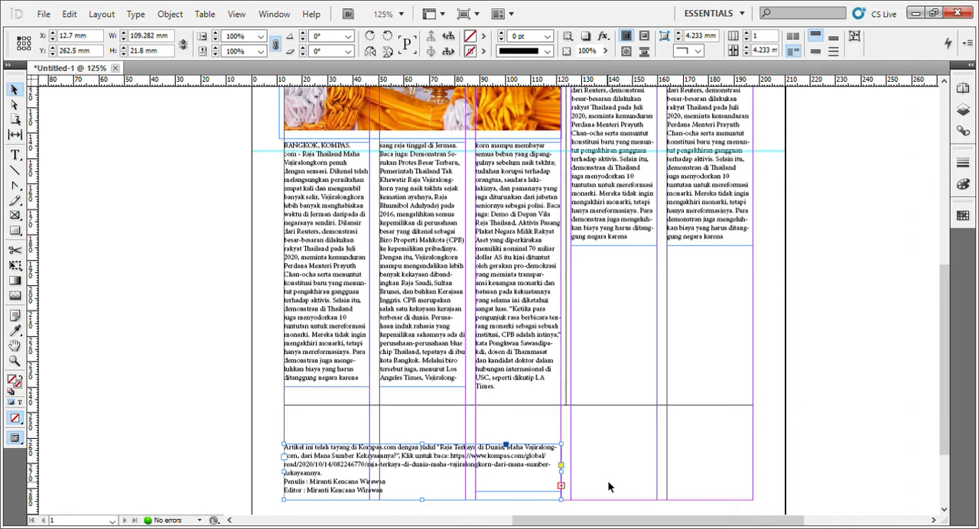
{"action": "left_click", "coordinate": [560, 486]}
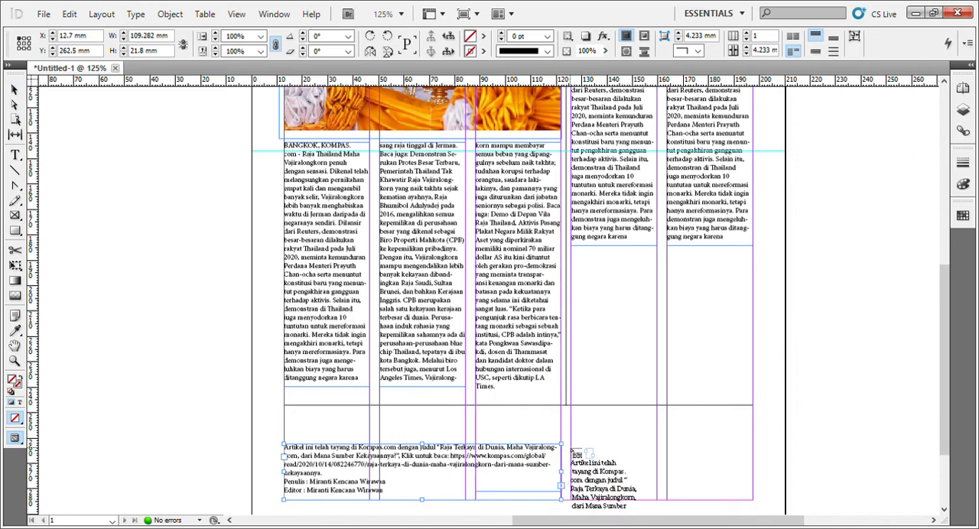
{"action": "left_click", "coordinate": [571, 444]}
Shorten the third column's article text frame so it ends at the horizontal divider line.
{"action": "left_click", "coordinate": [556, 476]}
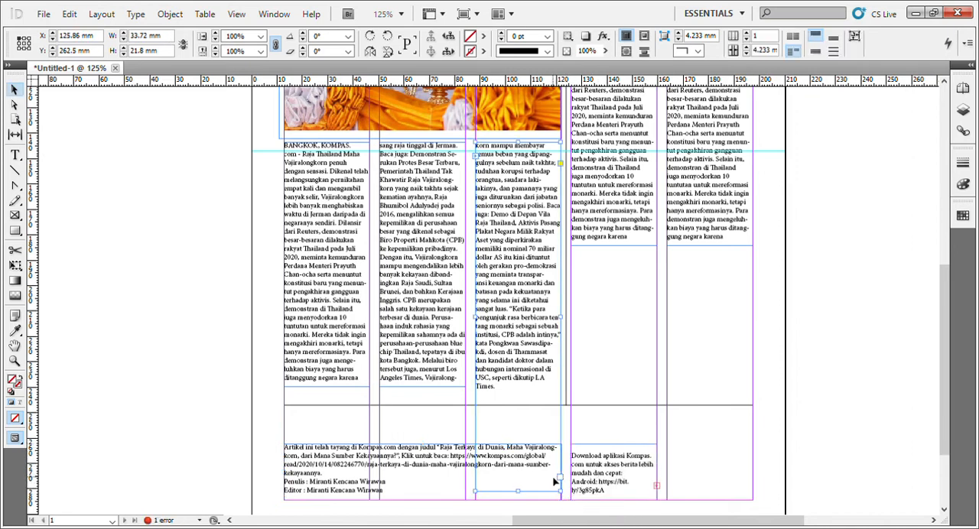
{"action": "left_click", "coordinate": [562, 482]}
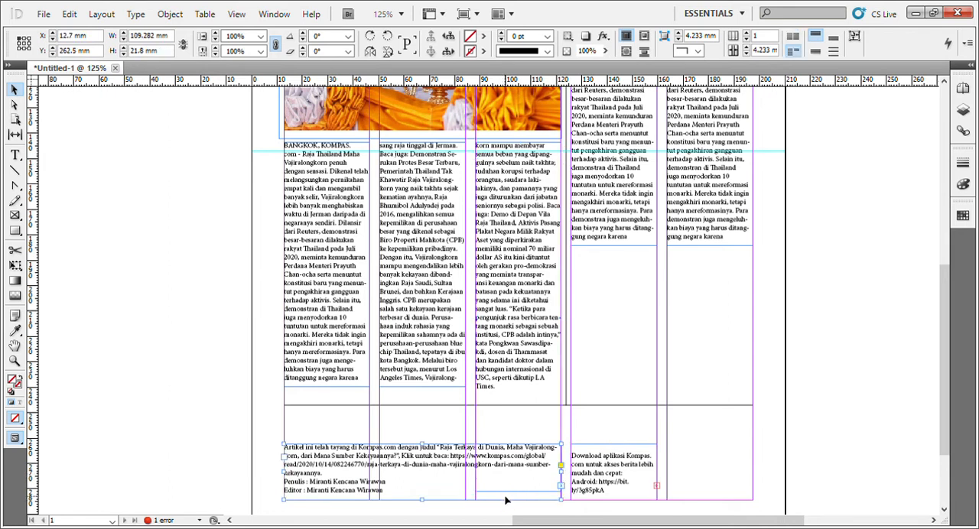
{"action": "left_click_drag", "start_coordinate": [517, 492], "coordinate": [526, 405]}
Arrange the bottom text as two wide columns: first frame 87.633 mm wide, second frame at X 109 mm and 88.3 mm wide.
{"action": "left_click", "coordinate": [515, 459]}
{"action": "left_click_drag", "start_coordinate": [566, 477], "coordinate": [533, 476]}
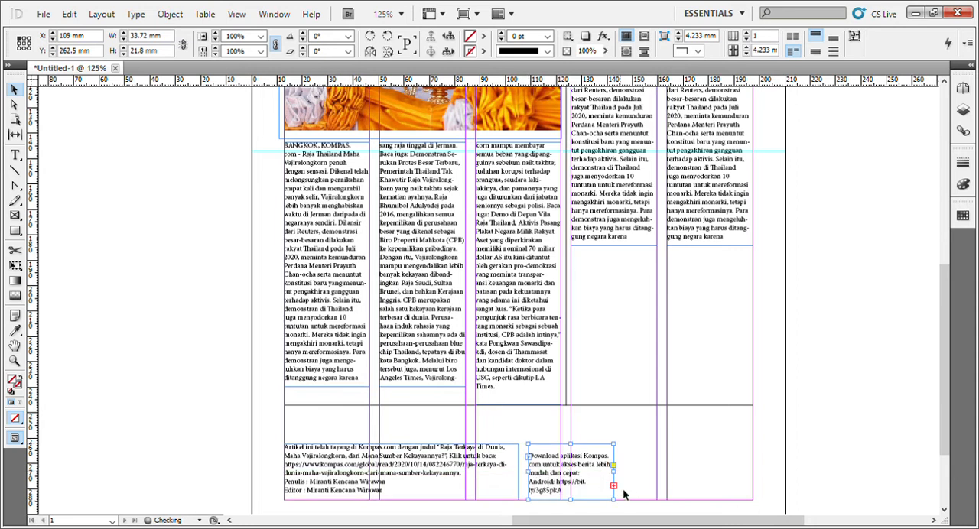
{"action": "left_click", "coordinate": [517, 479]}
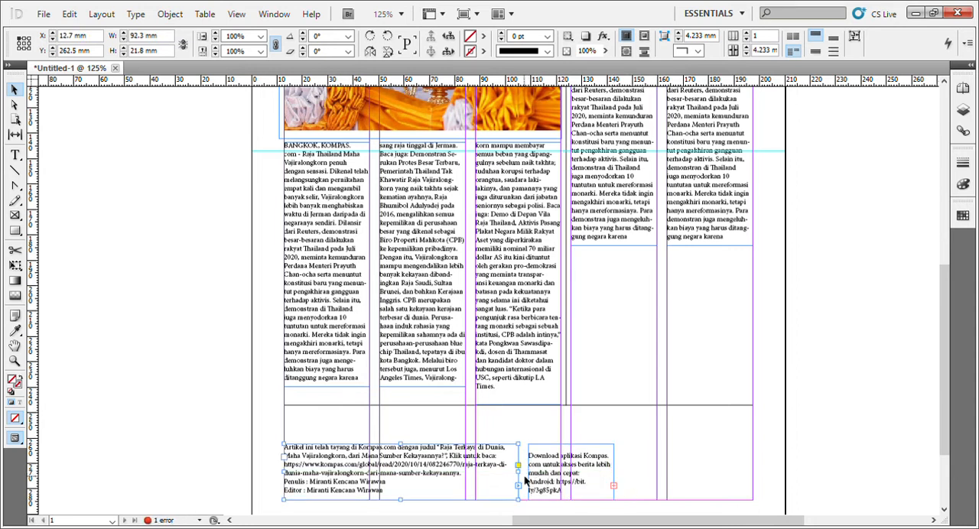
{"action": "mouse_move", "coordinate": [525, 477]}
{"action": "left_mouse_down"}
{"action": "mouse_move", "coordinate": [502, 478]}
{"action": "mouse_move", "coordinate": [517, 480]}
{"action": "left_mouse_up"}
{"action": "left_click", "coordinate": [594, 479]}
{"action": "left_click_drag", "start_coordinate": [616, 478], "coordinate": [759, 476]}
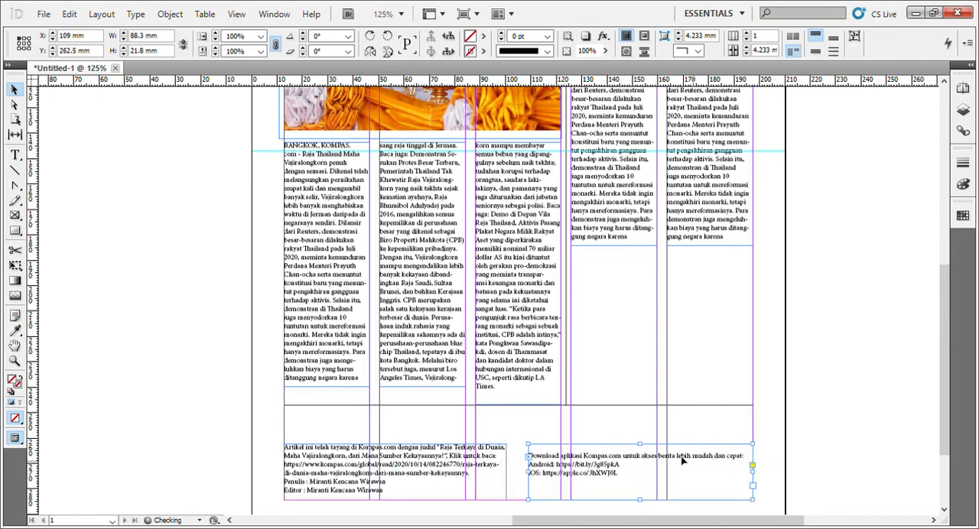
Copy the photo article's headline to just below the horizontal divider line and widen the copy to 146.88 mm.
{"action": "scroll", "coordinate": [459, 323], "scroll_direction": "up", "scroll_amount": 8}
{"action": "left_click", "coordinate": [484, 210]}
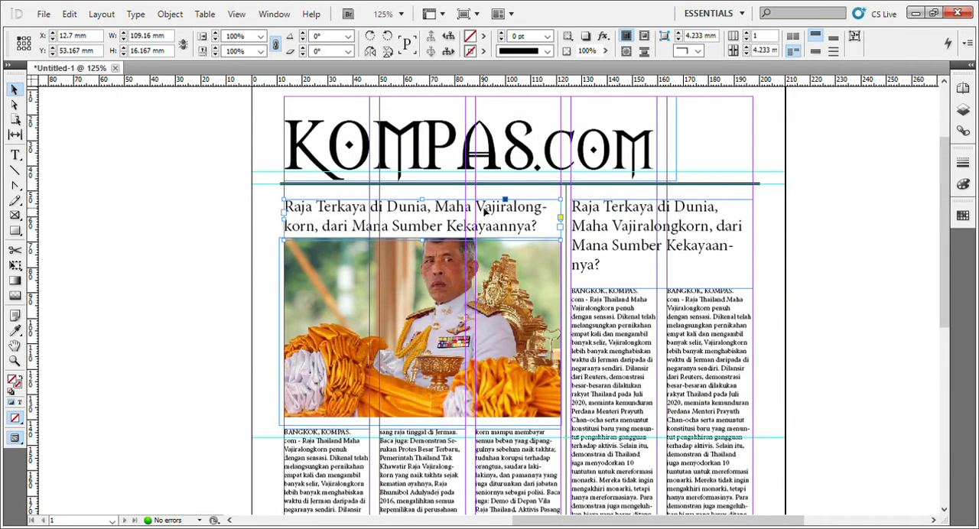
{"action": "left_click_drag", "start_coordinate": [485, 213], "coordinate": [460, 484]}
{"action": "scroll", "coordinate": [550, 177], "scroll_direction": "down", "scroll_amount": 3}
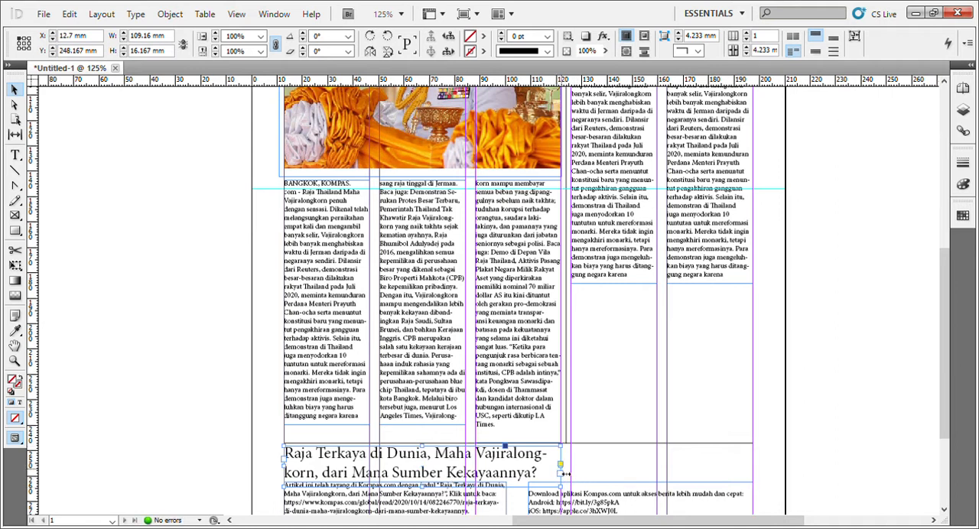
{"action": "left_click_drag", "start_coordinate": [563, 474], "coordinate": [659, 475]}
{"action": "scroll", "coordinate": [688, 404], "scroll_direction": "down", "scroll_amount": 4}
{"action": "left_click", "coordinate": [488, 366]}
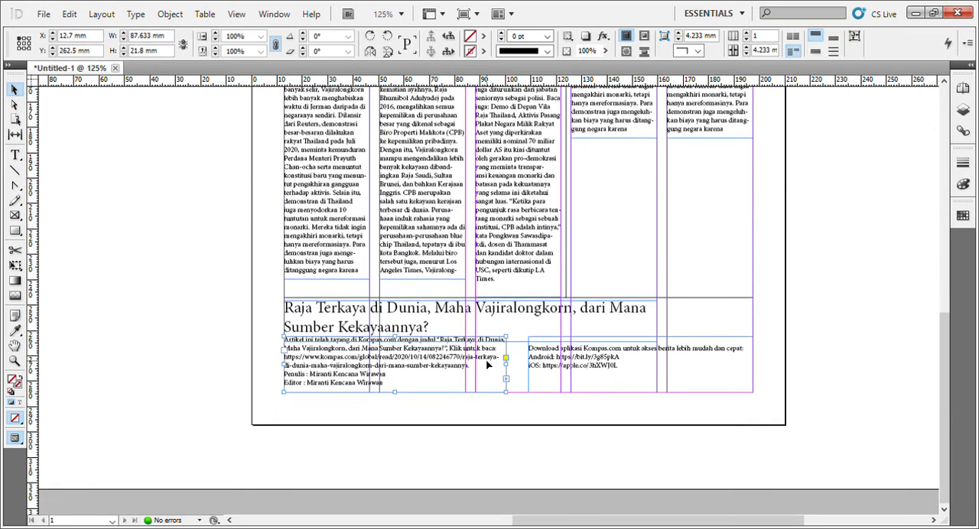
Draw a 53 by 3.667 mm spacer rectangle directly above the photo and raise the photo article's headline to Y 52 mm.
{"action": "scroll", "coordinate": [482, 367], "scroll_direction": "up", "scroll_amount": 10}
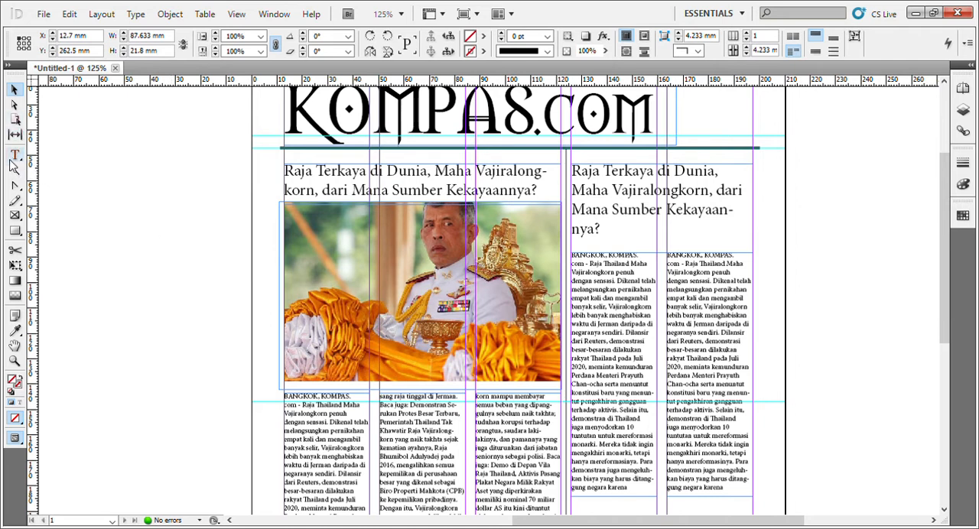
{"action": "left_click", "coordinate": [13, 231]}
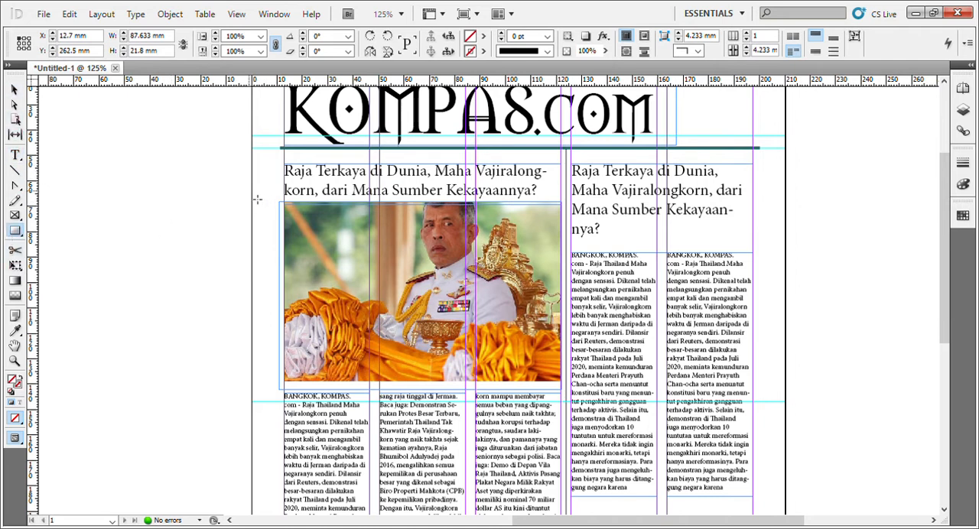
{"action": "left_click_drag", "start_coordinate": [258, 200], "coordinate": [394, 211]}
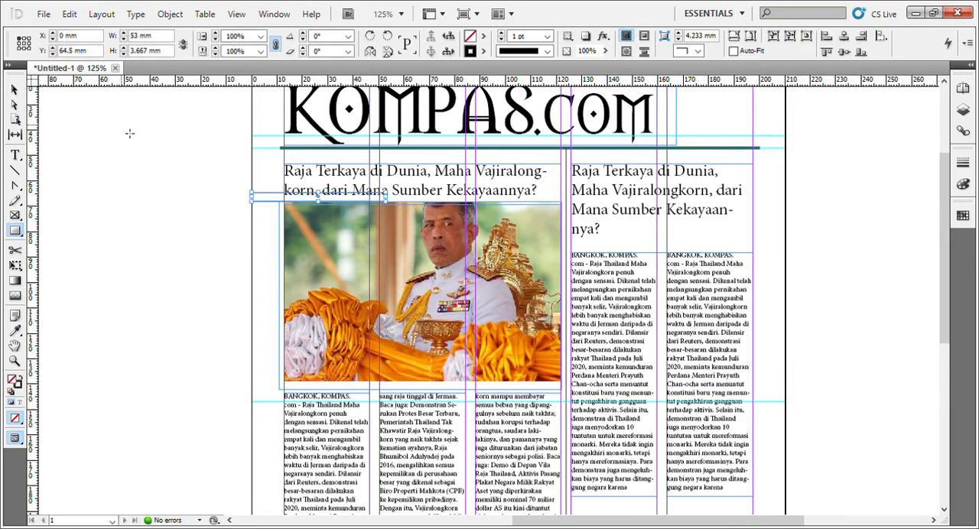
{"action": "left_click", "coordinate": [15, 91]}
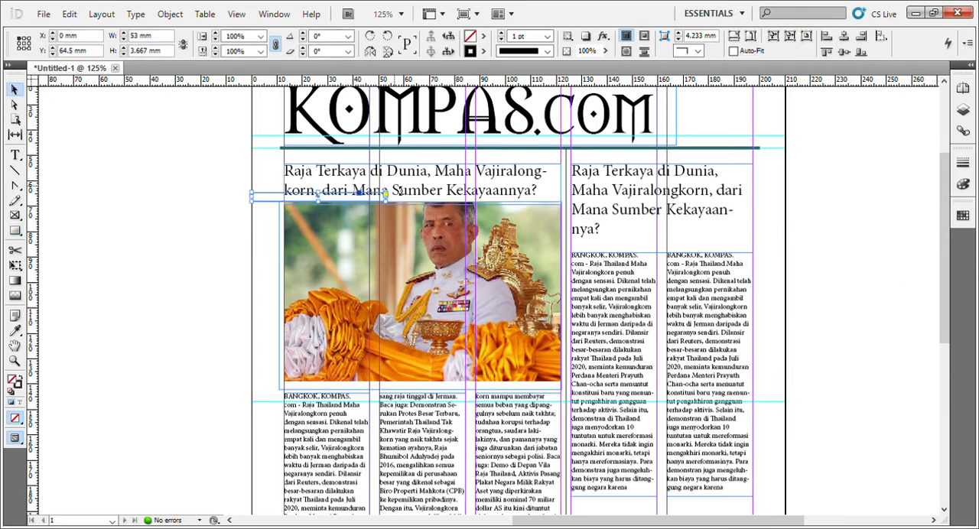
{"action": "left_click_drag", "start_coordinate": [410, 195], "coordinate": [407, 191]}
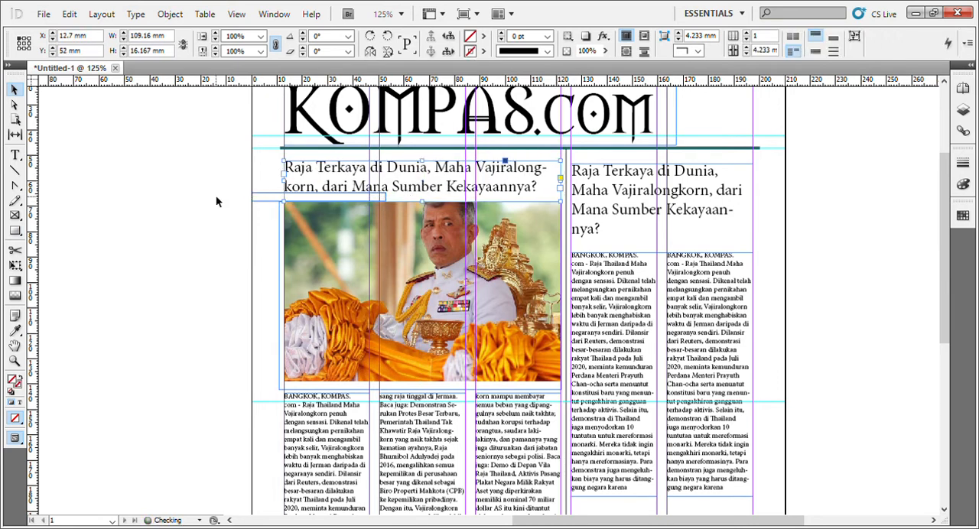
Copy the spacer rectangle beneath the second headline and move both text frames below it up to Y 85 mm.
{"action": "left_click", "coordinate": [255, 198]}
{"action": "left_click_drag", "start_coordinate": [256, 198], "coordinate": [585, 247]}
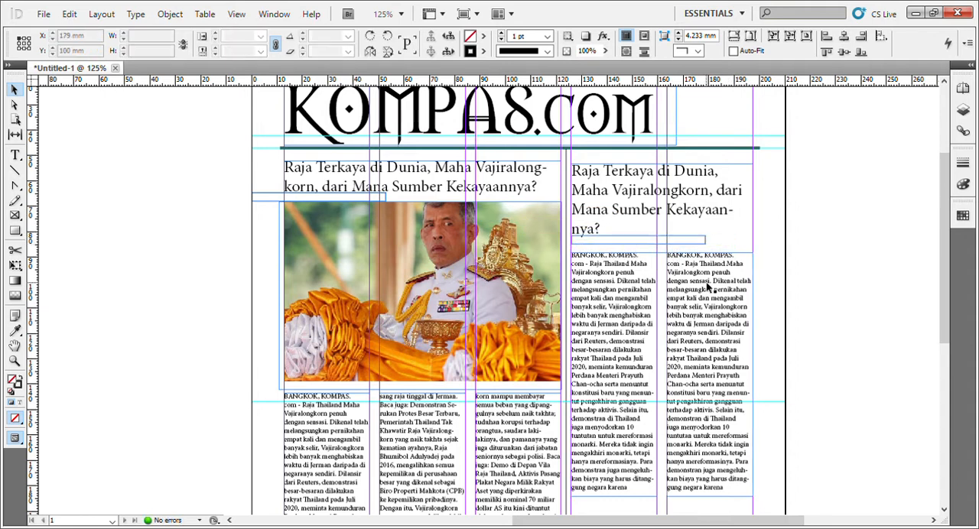
{"action": "left_click", "coordinate": [708, 287]}
{"action": "left_click", "coordinate": [620, 292], "text": "shift"}
{"action": "left_click_drag", "start_coordinate": [620, 291], "coordinate": [671, 283]}
Move the second spacer rectangle under the bottom headline and lower the top edges of both bottom text frames to Y 264.333 mm.
{"action": "scroll", "coordinate": [670, 283], "scroll_direction": "down", "scroll_amount": 3}
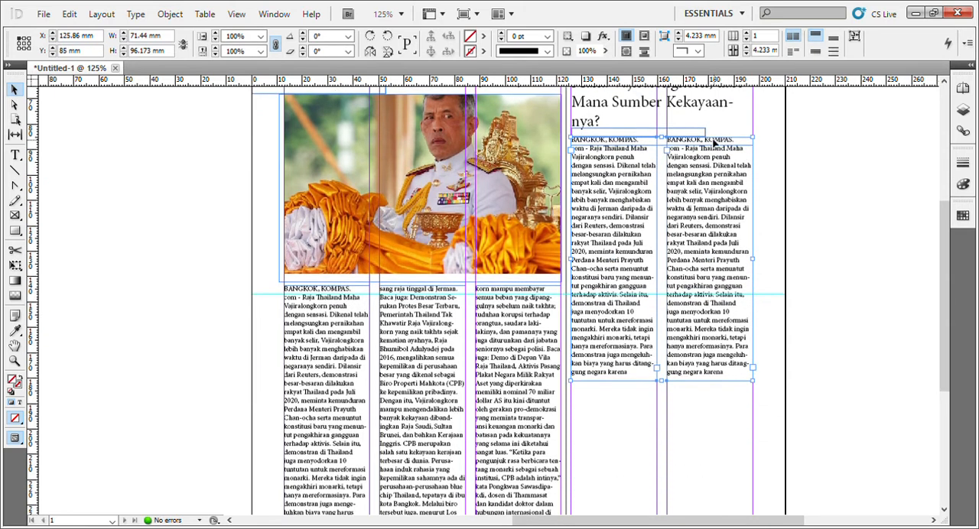
{"action": "left_click_drag", "start_coordinate": [707, 138], "coordinate": [419, 488]}
{"action": "scroll", "coordinate": [427, 438], "scroll_direction": "down", "scroll_amount": 3}
{"action": "left_click", "coordinate": [388, 344]}
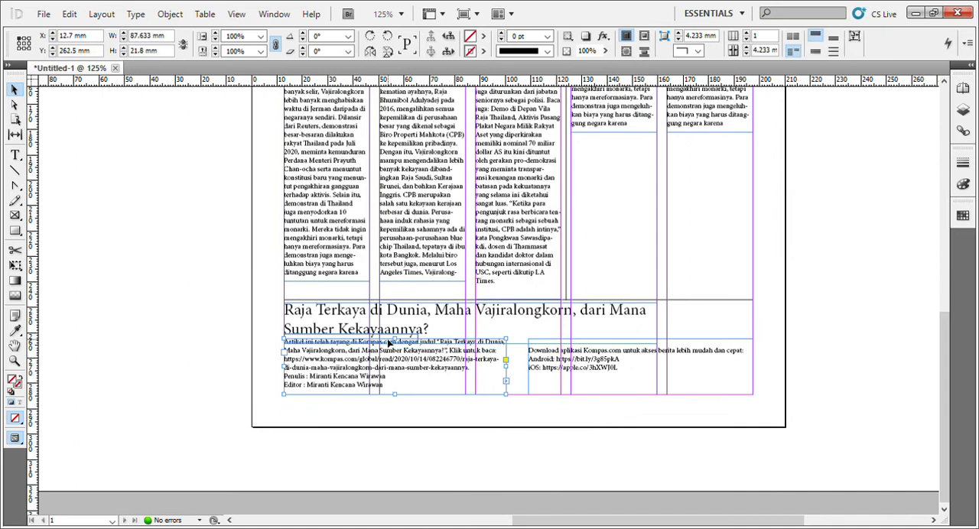
{"action": "left_click_drag", "start_coordinate": [394, 341], "coordinate": [398, 348]}
{"action": "left_click", "coordinate": [649, 344]}
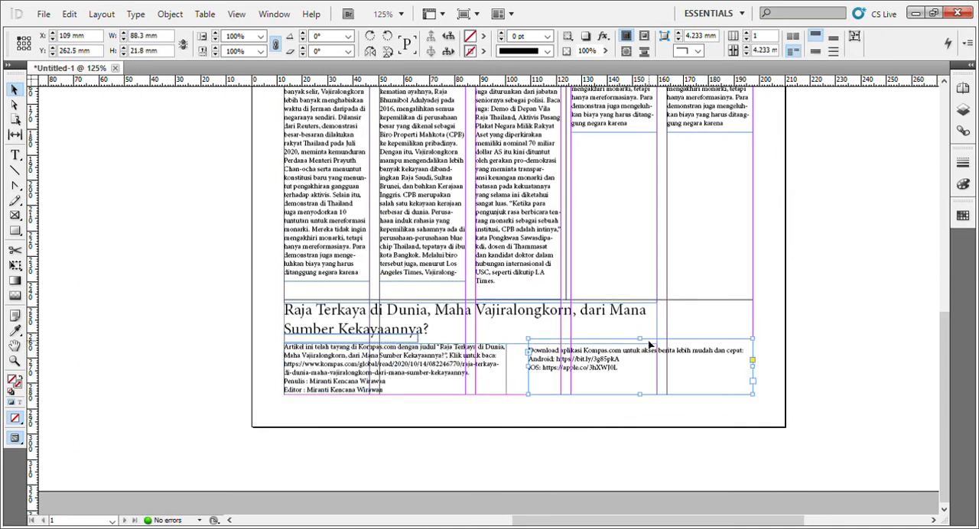
{"action": "left_click_drag", "start_coordinate": [647, 342], "coordinate": [646, 347]}
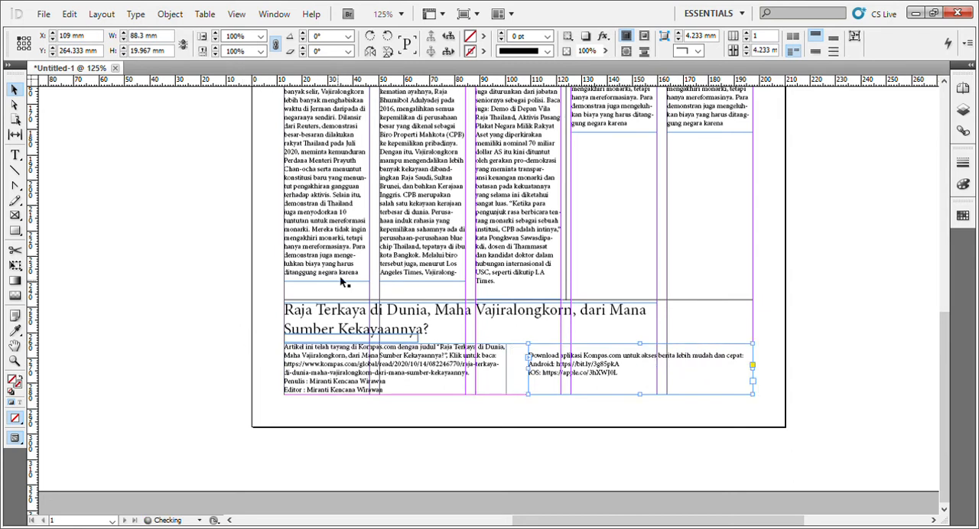
Delete the spacer rectangle beneath the bottom headline, leaving the headline in place.
{"action": "left_click_drag", "start_coordinate": [293, 340], "coordinate": [109, 339]}
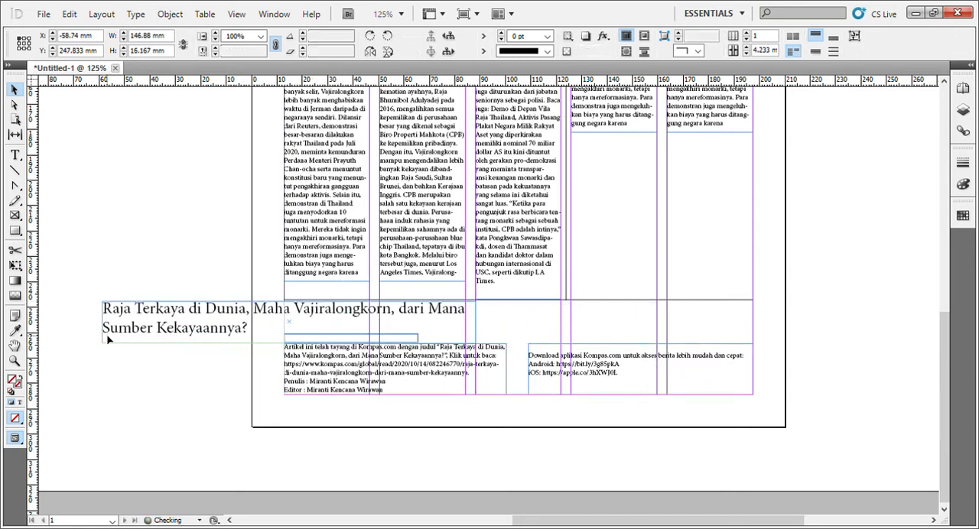
{"action": "key", "text": "ctrl+z"}
{"action": "left_click", "coordinate": [455, 463]}
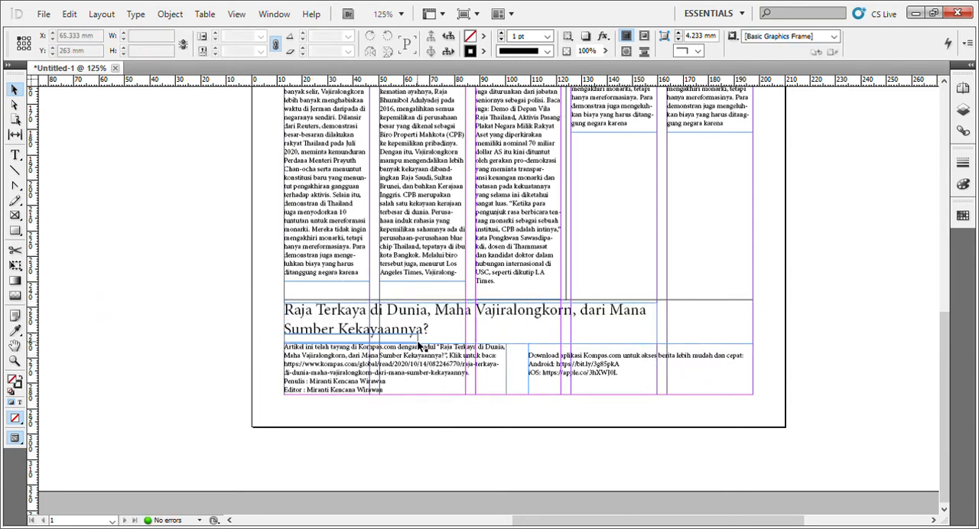
{"action": "left_click_drag", "start_coordinate": [419, 346], "coordinate": [212, 420]}
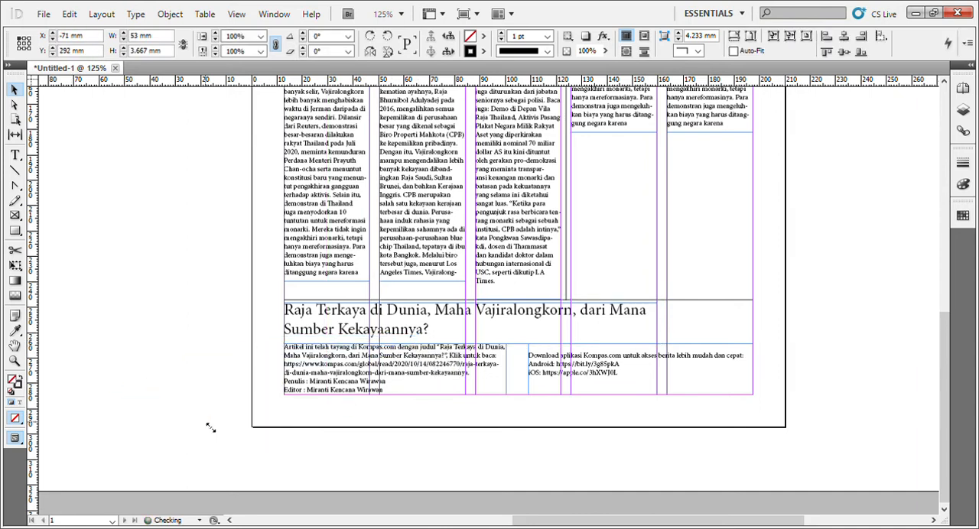
{"action": "key", "text": "Delete"}
{"action": "scroll", "coordinate": [308, 433], "scroll_direction": "up", "scroll_amount": 11}
{"action": "scroll", "coordinate": [558, 394], "scroll_direction": "down", "scroll_amount": 5}
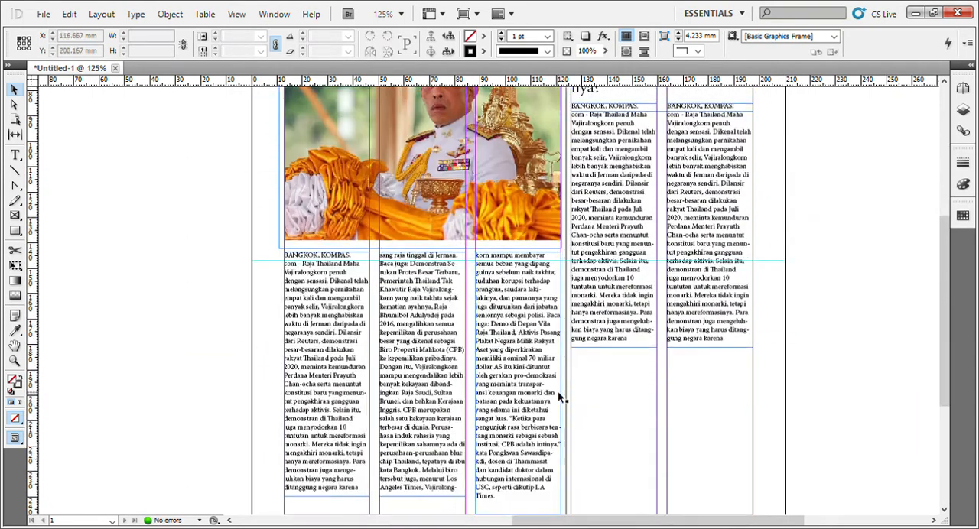
Lengthen the right article's first text frame to about 154.8 mm and append a copy of the photo article's second-column text.
{"action": "left_click", "coordinate": [619, 336]}
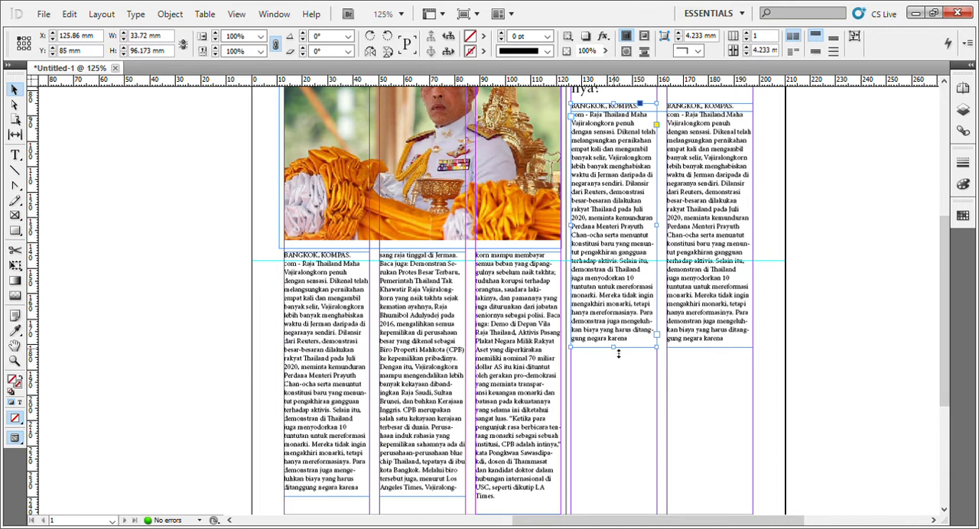
{"action": "left_click_drag", "start_coordinate": [618, 354], "coordinate": [610, 413]}
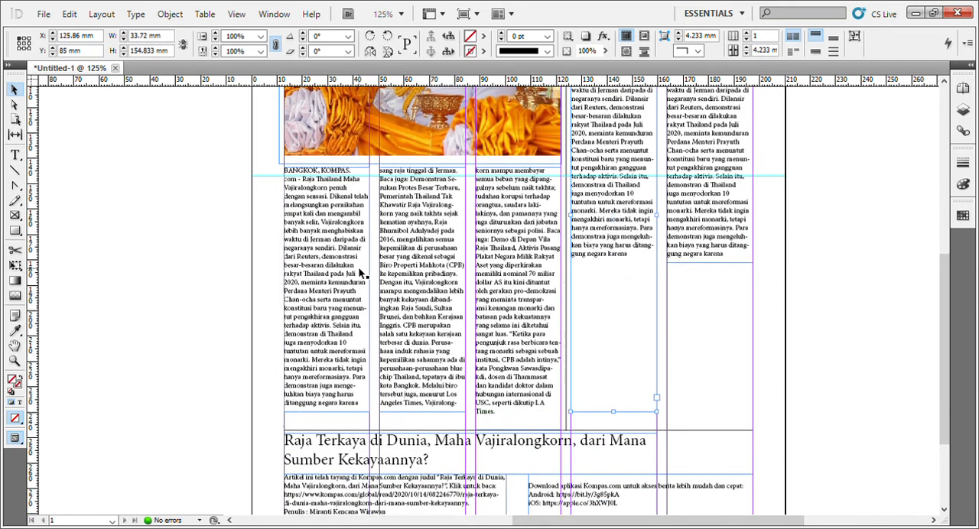
{"action": "double_click", "coordinate": [430, 257]}
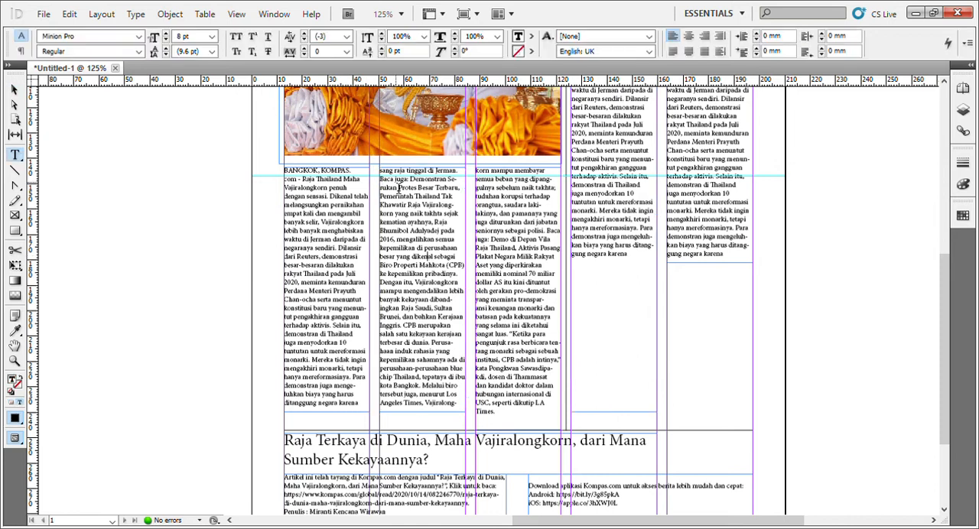
{"action": "key", "text": "ctrl+a"}
{"action": "left_click", "coordinate": [384, 190]}
{"action": "left_click_drag", "start_coordinate": [381, 179], "coordinate": [483, 417]}
{"action": "left_click", "coordinate": [380, 170]}
{"action": "left_click_drag", "start_coordinate": [382, 178], "coordinate": [475, 440]}
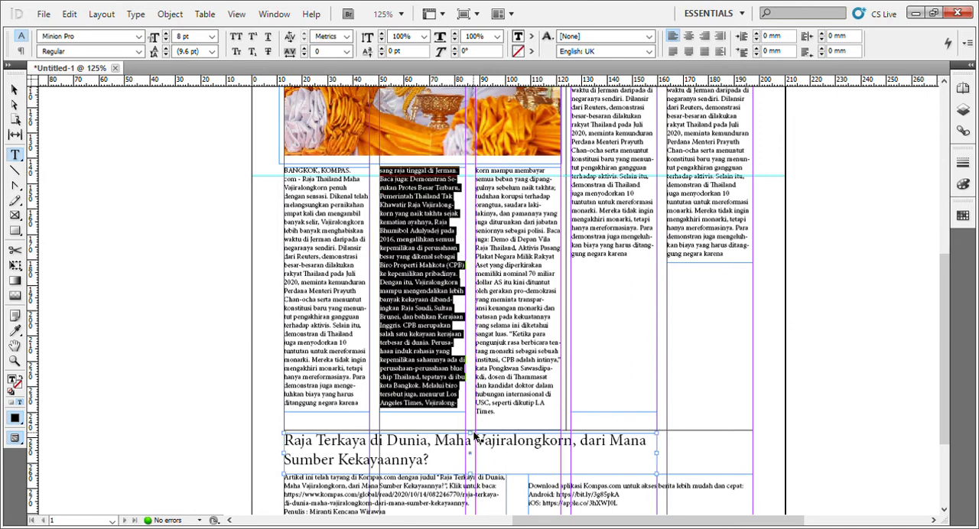
{"action": "left_click", "coordinate": [623, 273]}
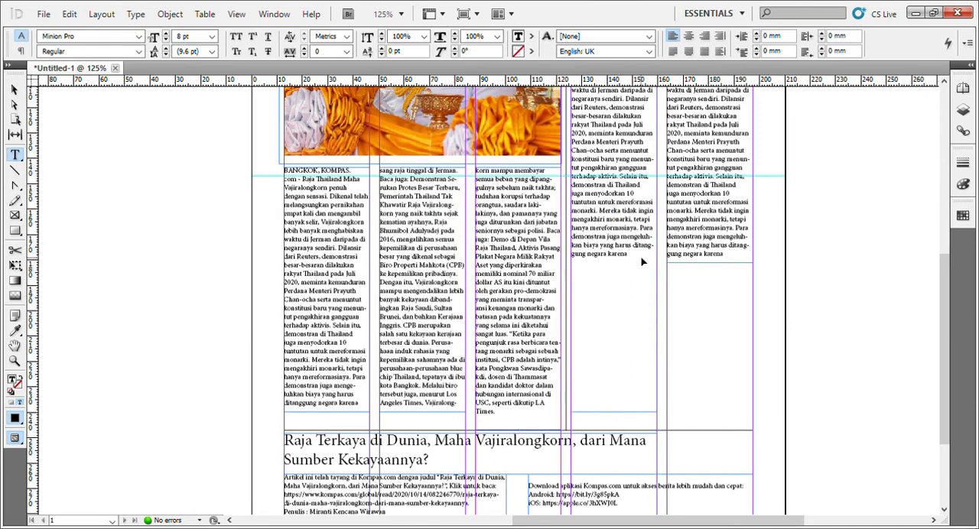
{"action": "key", "text": "ctrl+v"}
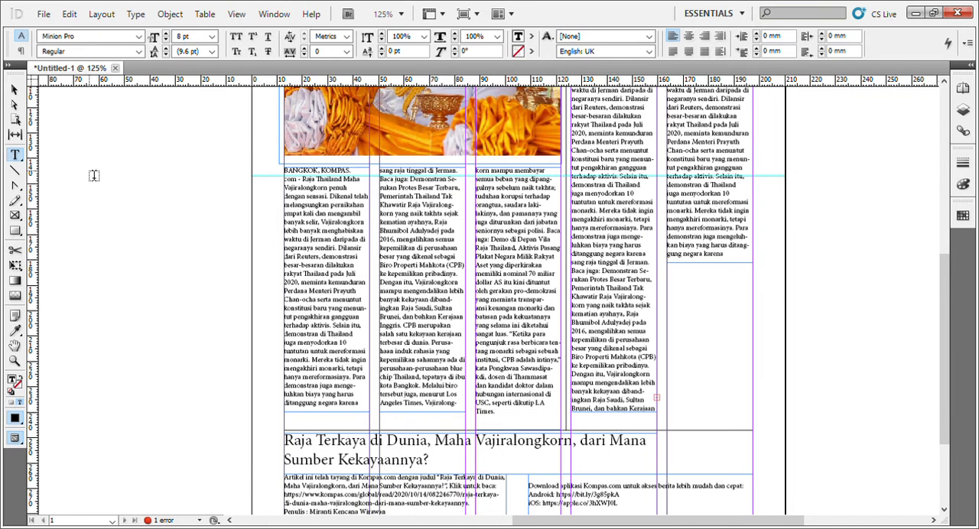
Extend the right article's first text frame to 158.167 mm high and delete the text frame in its second column.
{"action": "key", "text": "Escape"}
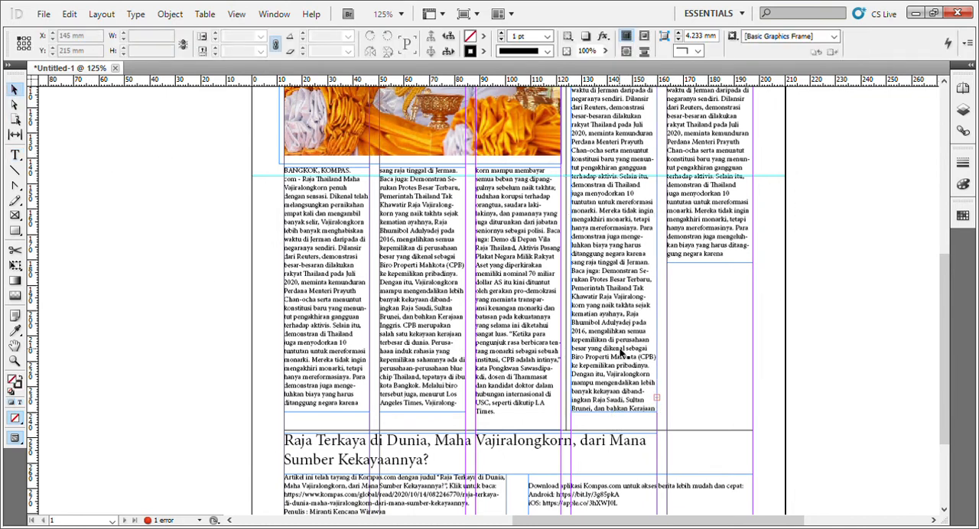
{"action": "left_click_drag", "start_coordinate": [620, 424], "coordinate": [621, 433]}
{"action": "scroll", "coordinate": [700, 322], "scroll_direction": "up", "scroll_amount": 2}
{"action": "left_click", "coordinate": [696, 269]}
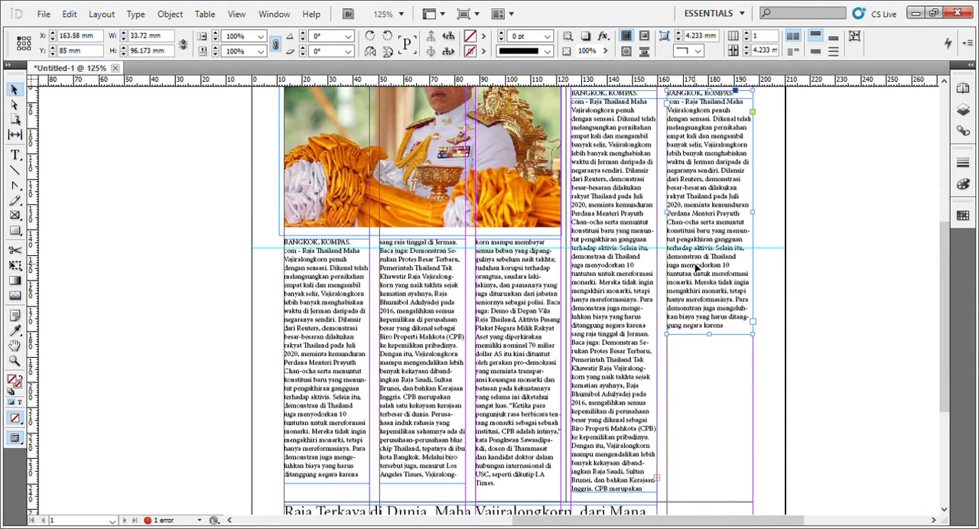
{"action": "key", "text": "Delete"}
Load the overset text of the right article's first column for placement in the empty second column.
{"action": "scroll", "coordinate": [695, 264], "scroll_direction": "down", "scroll_amount": 3}
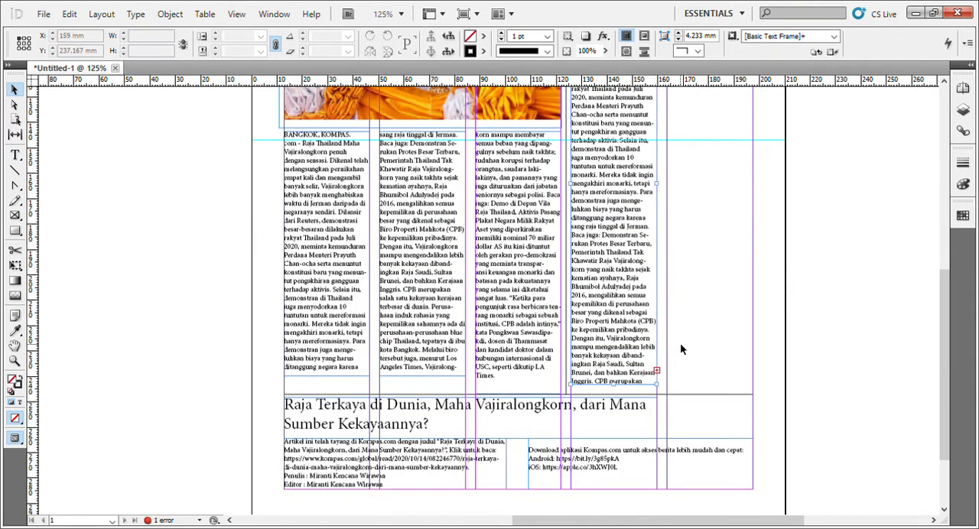
{"action": "scroll", "coordinate": [680, 342], "scroll_direction": "up", "scroll_amount": 5}
{"action": "scroll", "coordinate": [682, 364], "scroll_direction": "down", "scroll_amount": 3}
{"action": "left_click", "coordinate": [656, 444]}
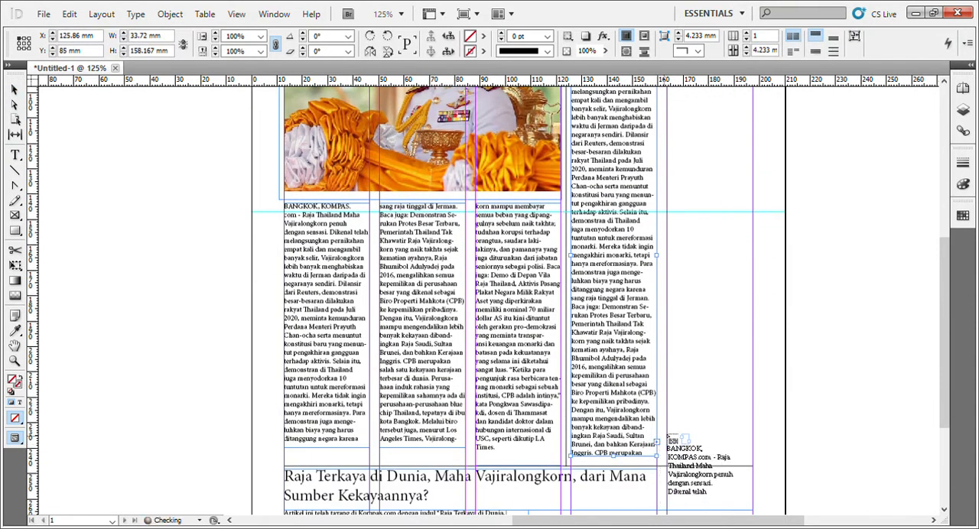
{"action": "scroll", "coordinate": [688, 367], "scroll_direction": "up", "scroll_amount": 5}
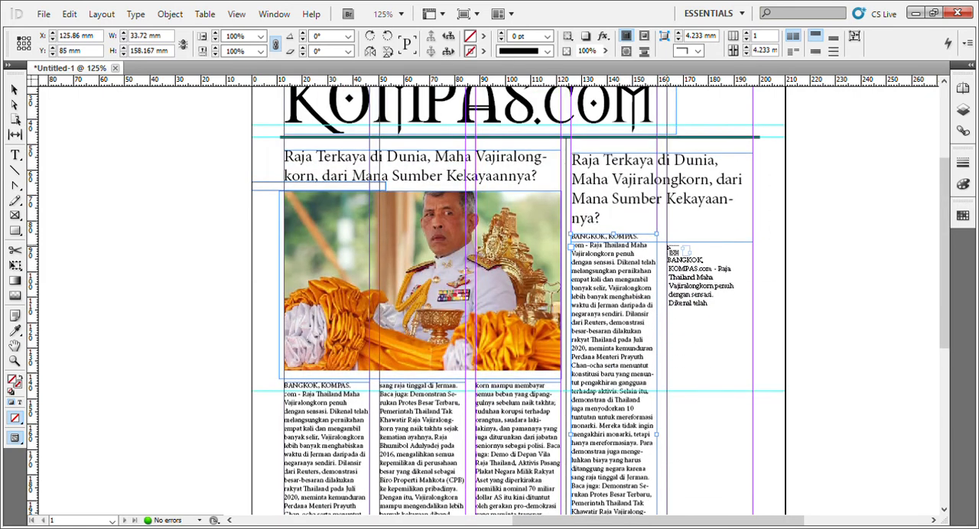
{"action": "left_click", "coordinate": [670, 244]}
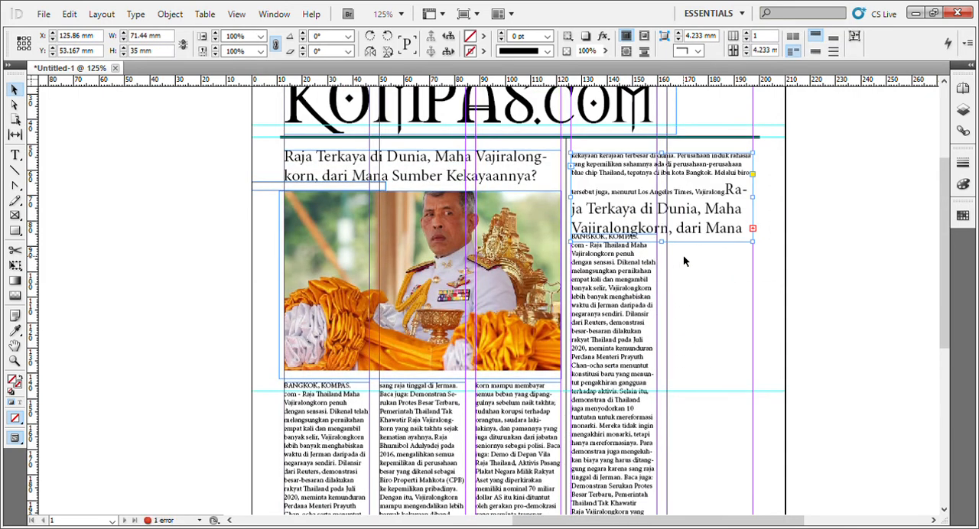
{"action": "key", "text": "ctrl+z"}
{"action": "left_click", "coordinate": [671, 247]}
{"action": "key", "text": "ctrl+z"}
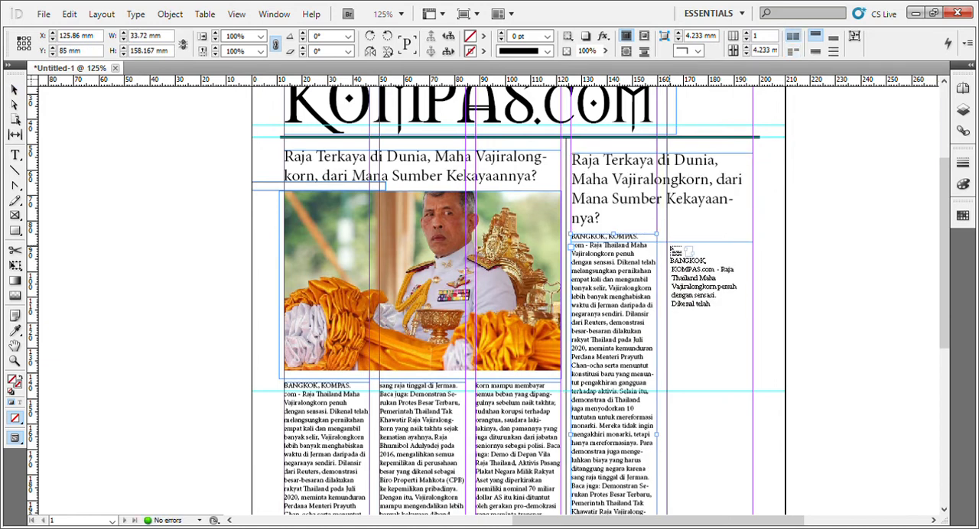
Place the loaded text in a new 33.72 by 154 mm frame in the second column at Y 91.167 mm.
{"action": "mouse_move", "coordinate": [670, 248]}
{"action": "left_mouse_down"}
{"action": "mouse_move", "coordinate": [754, 280]}
{"action": "mouse_move", "coordinate": [758, 511]}
{"action": "mouse_move", "coordinate": [758, 413]}
{"action": "left_mouse_up"}
{"action": "scroll", "coordinate": [700, 375], "scroll_direction": "up", "scroll_amount": 5}
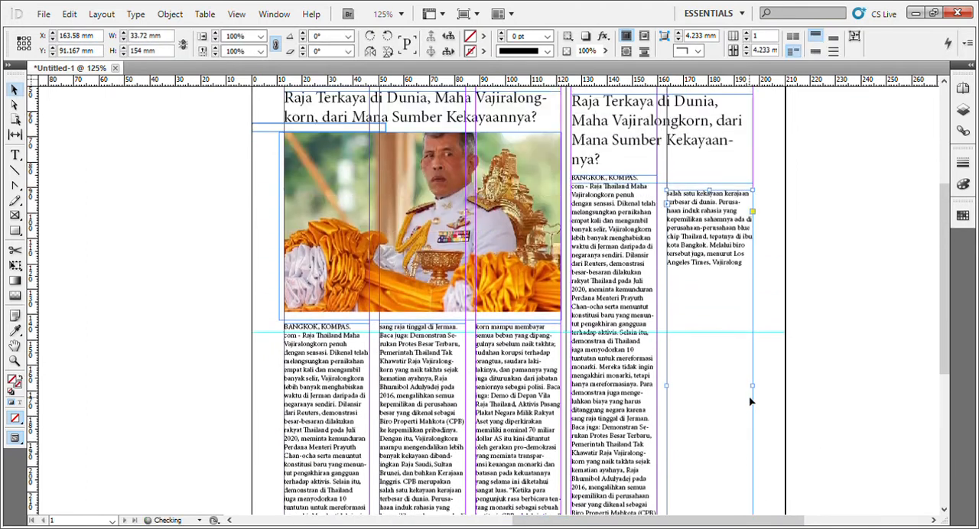
{"action": "scroll", "coordinate": [489, 367], "scroll_direction": "down", "scroll_amount": 3}
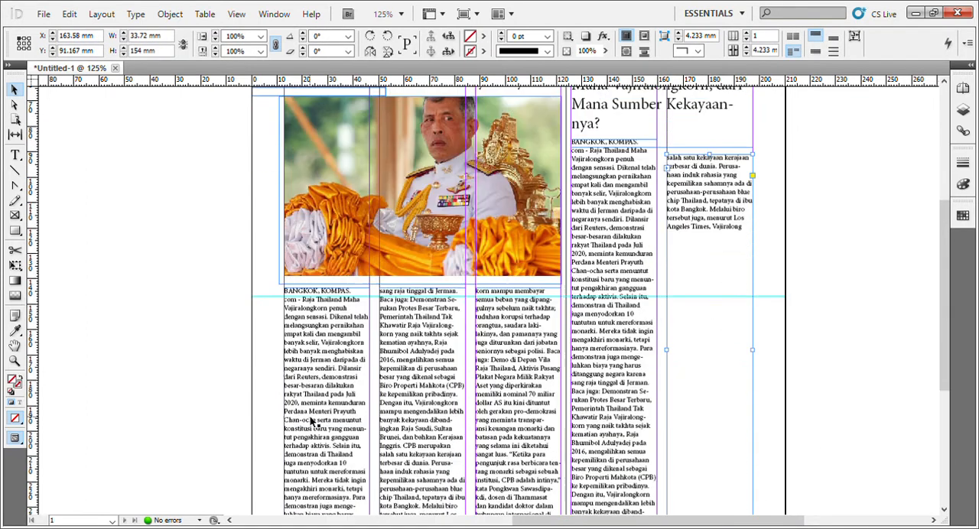
Append a copy of most of the photo article's third-column text to the end of the right article's second column.
{"action": "double_click", "coordinate": [484, 396]}
{"action": "left_click_drag", "start_coordinate": [479, 290], "coordinate": [550, 473]}
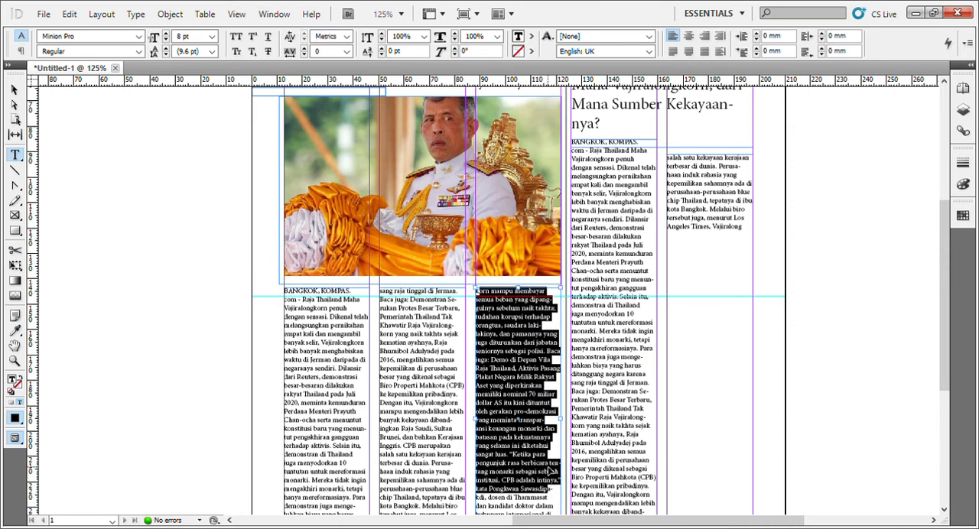
{"action": "left_click", "coordinate": [733, 325]}
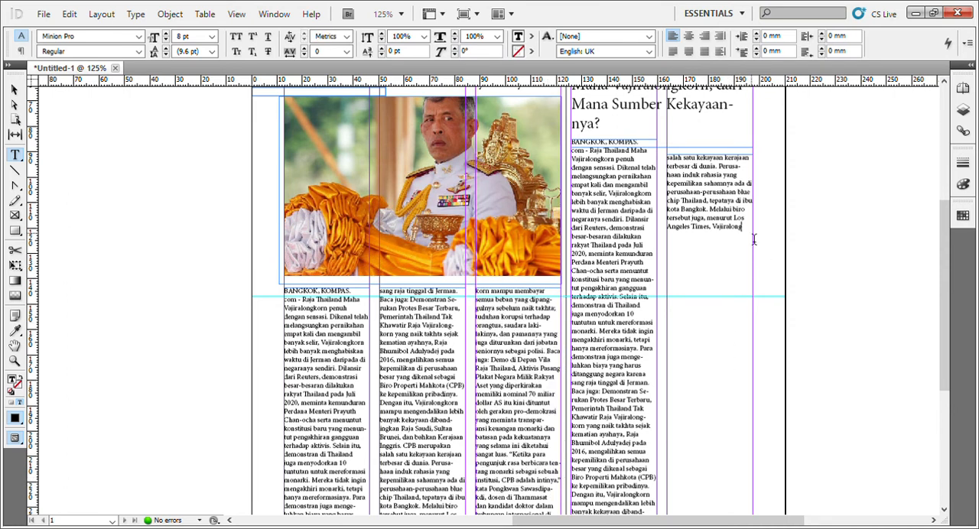
{"action": "type", "text": "orn mampu membayar semua beban yang dipanggulnya sebelum naik takhta; tuduhan korupsi terhadap orangtua, saudara laki-lakinya, dan pamannya yang juga diturunkan dari jabatan seniornya sebagai polisi. Baca juga: Demo di Depan Vila Raja Thailand, Aktivis Pasang Plakat Negara Milik Rakyat Aset yang diperkirakan memiliki nominal 70 miliar dollar AS itu kini ditutut oleh gerakan pro-demokrasi yang meminta transparansi keuangan monarki dan batasan pada kekuatannya yang selama ini diketahui sangat luas. \"Ketika para pengunjuk rasa berbicara tentang monarki sebagai sebuah institusi, CPB adalah intinya,\" kata Pongkwan Sawasdip"}
{"action": "scroll", "coordinate": [752, 242], "scroll_direction": "down", "scroll_amount": 1}
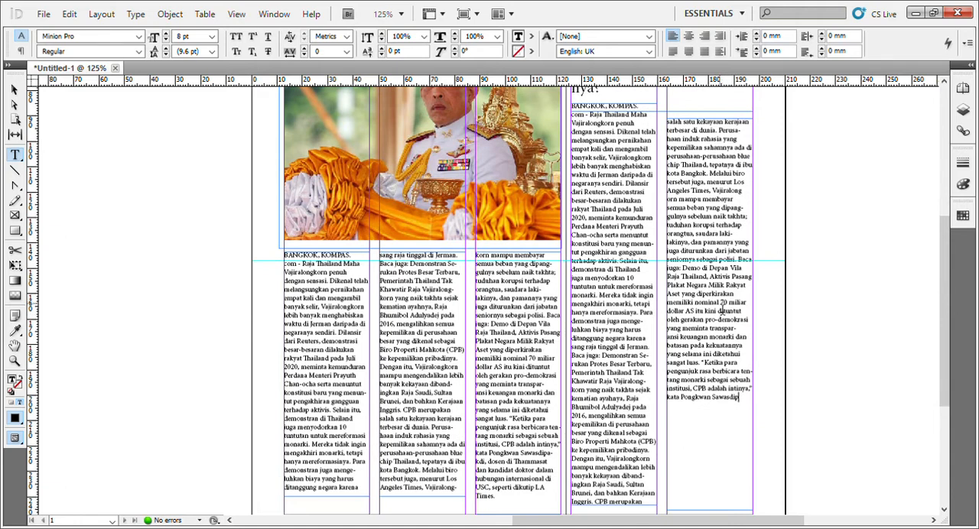
{"action": "scroll", "coordinate": [721, 314], "scroll_direction": "down", "scroll_amount": 4}
{"action": "scroll", "coordinate": [624, 303], "scroll_direction": "up", "scroll_amount": 1}
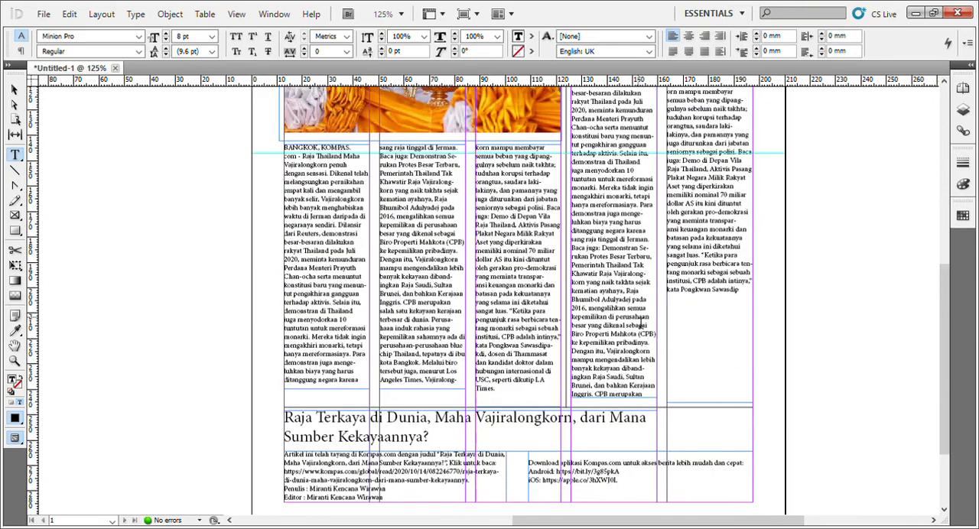
{"action": "scroll", "coordinate": [691, 327], "scroll_direction": "up", "scroll_amount": 3}
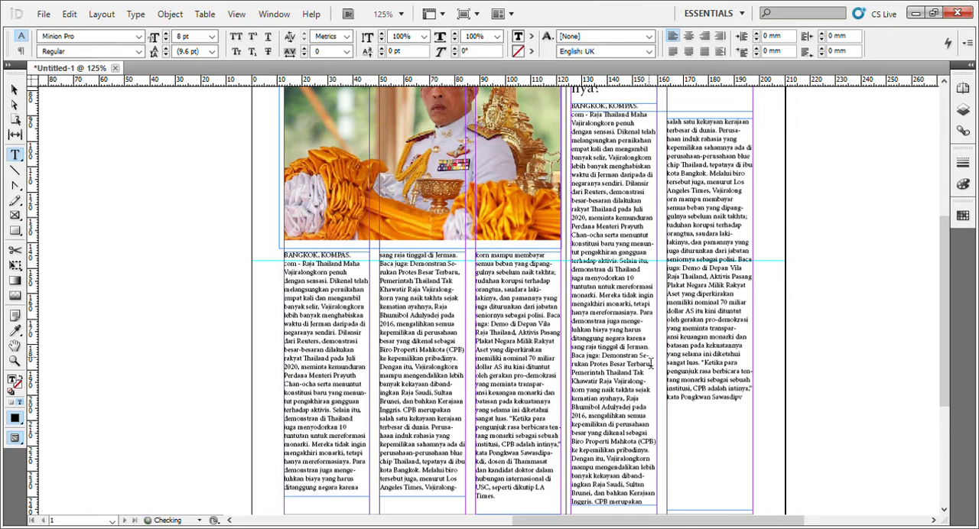
Raise the bottom edges of both right-article text frames together to a combined height of about 139.5 mm.
{"action": "left_click", "coordinate": [14, 89]}
{"action": "scroll", "coordinate": [636, 392], "scroll_direction": "down", "scroll_amount": 2}
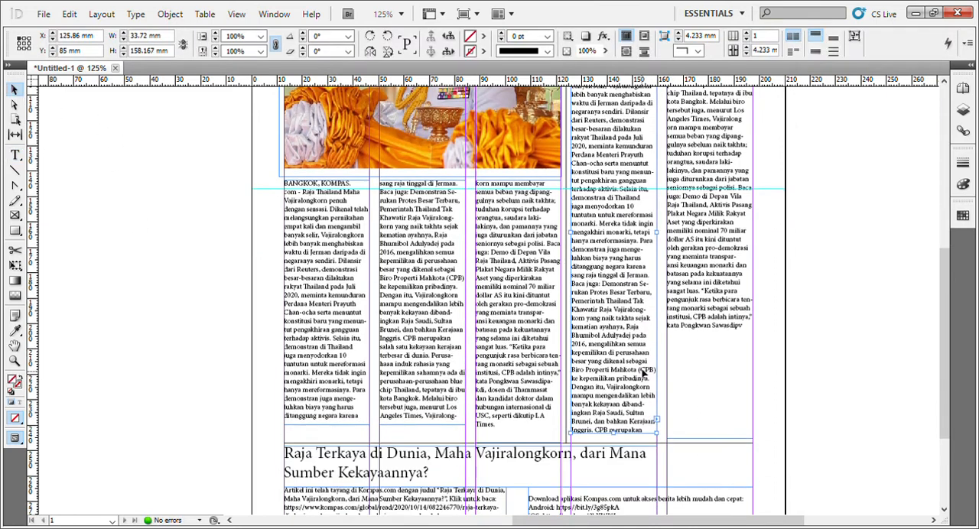
{"action": "left_click", "coordinate": [703, 329], "text": "shift"}
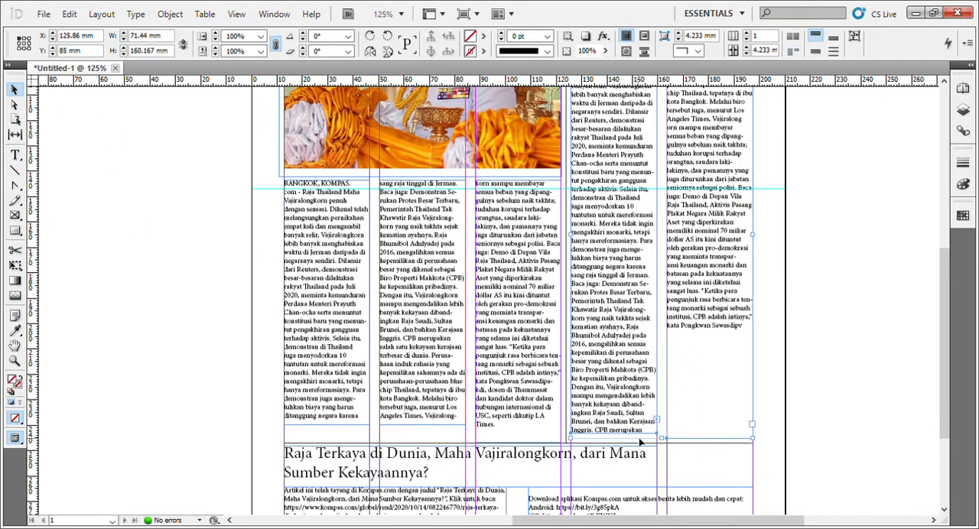
{"action": "left_click_drag", "start_coordinate": [668, 444], "coordinate": [667, 391]}
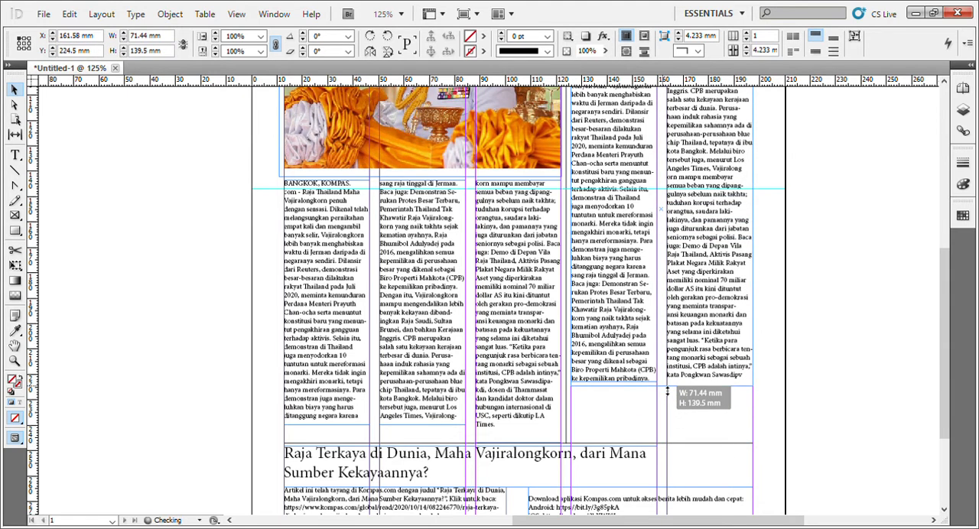
{"action": "left_click", "coordinate": [863, 349]}
Narrow the two bottom article text frames to one column each, placing the second at X 50.42 mm with a 33.72 mm width.
{"action": "scroll", "coordinate": [645, 457], "scroll_direction": "down", "scroll_amount": 2}
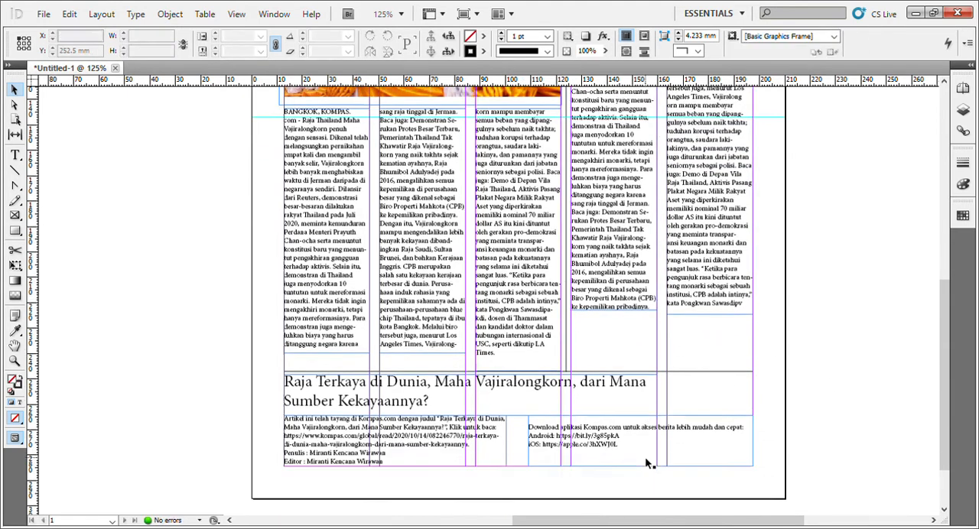
{"action": "scroll", "coordinate": [620, 398], "scroll_direction": "down", "scroll_amount": 2}
{"action": "left_click", "coordinate": [507, 378]}
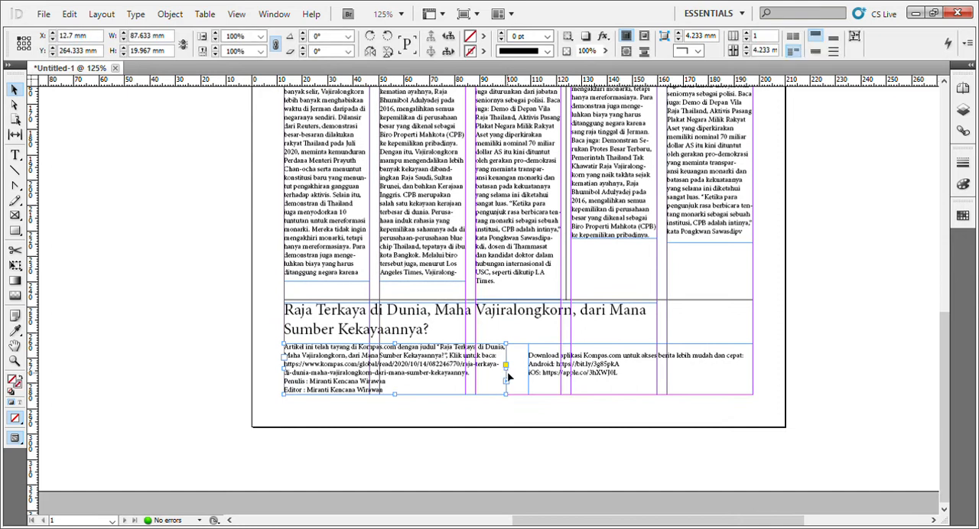
{"action": "left_click_drag", "start_coordinate": [511, 376], "coordinate": [375, 372]}
{"action": "left_click_drag", "start_coordinate": [552, 370], "coordinate": [403, 371]}
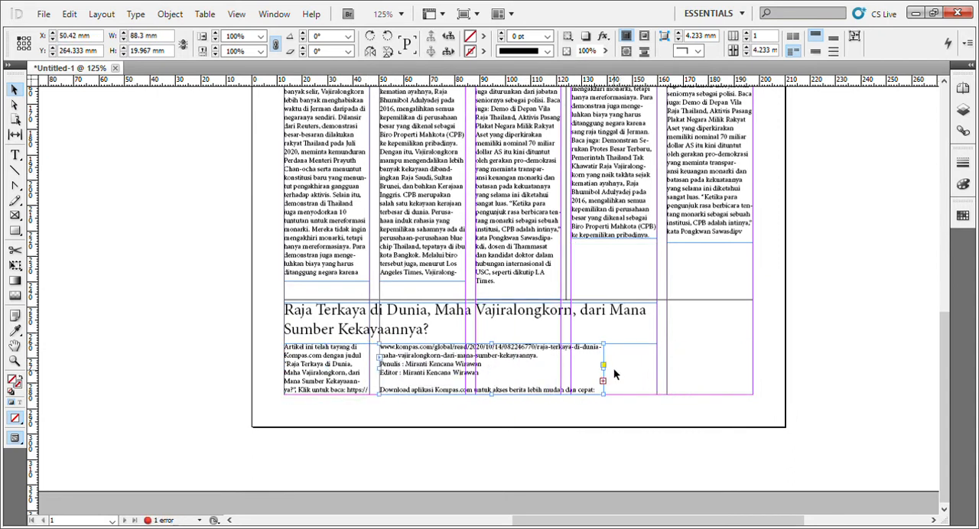
{"action": "left_click_drag", "start_coordinate": [608, 377], "coordinate": [464, 385]}
Flow the bottom article's overset text into a new 33.72 by 19.967 mm frame in the third column at X 88.14 mm.
{"action": "left_click", "coordinate": [465, 382]}
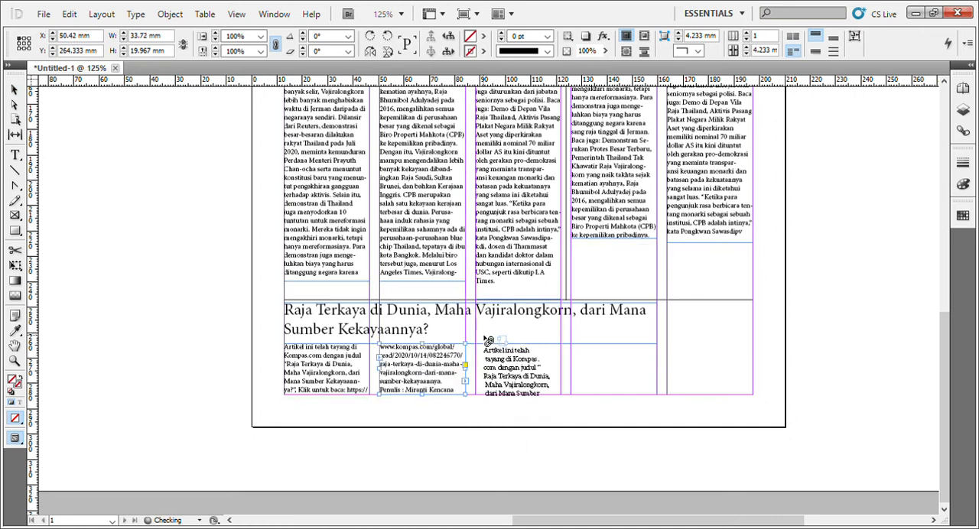
{"action": "left_click", "coordinate": [476, 344]}
{"action": "key", "text": "ctrl+z"}
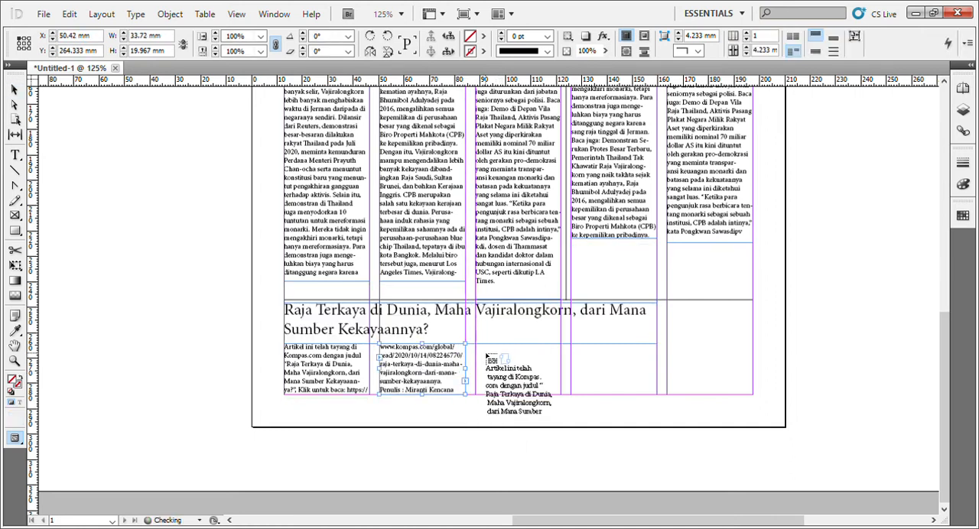
{"action": "left_click_drag", "start_coordinate": [476, 344], "coordinate": [520, 398]}
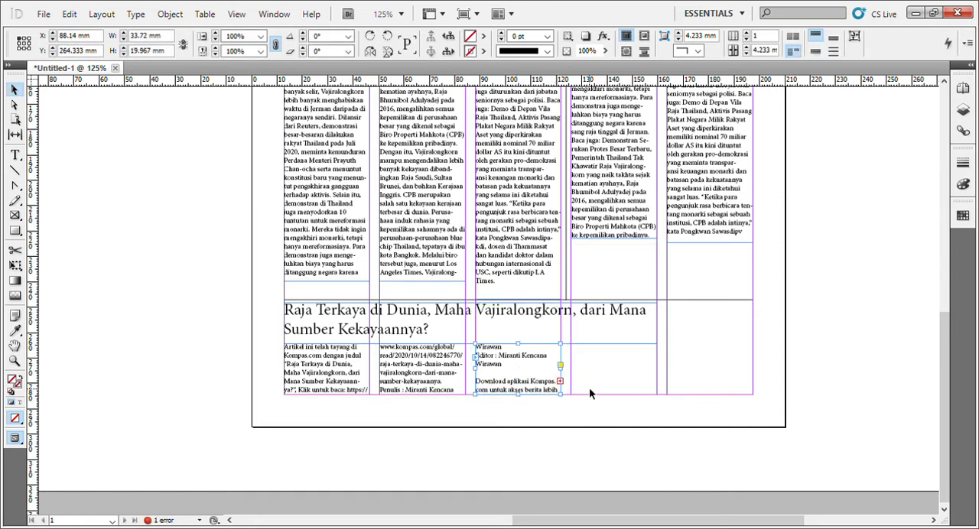
Narrow the bottom headline's frame to three columns, 109.16 mm wide.
{"action": "scroll", "coordinate": [589, 393], "scroll_direction": "up", "scroll_amount": 1}
{"action": "left_click", "coordinate": [597, 374]}
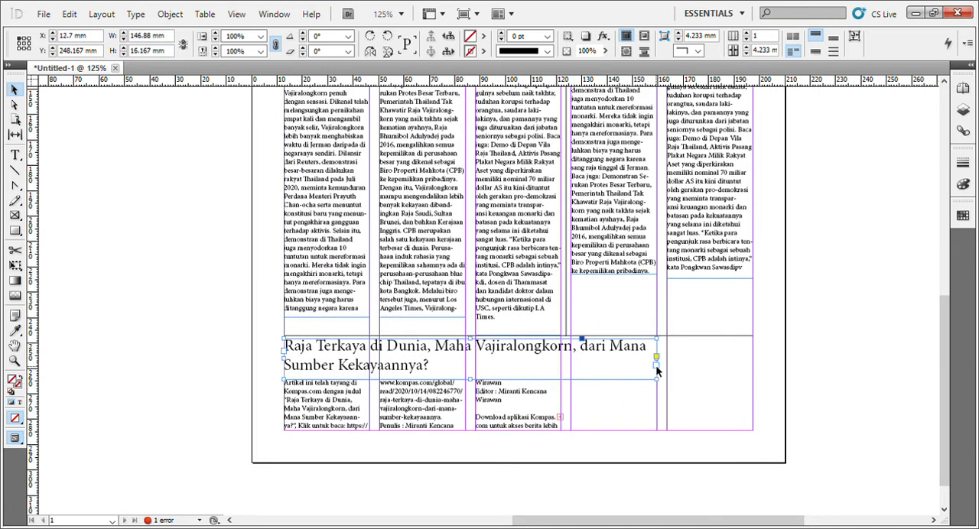
{"action": "left_click_drag", "start_coordinate": [659, 367], "coordinate": [560, 366]}
Replace the bottom headline with "Hilangnya Sumber Kehidupan Masyarakat" and reduce its frame height to 7.833 mm.
{"action": "double_click", "coordinate": [537, 366]}
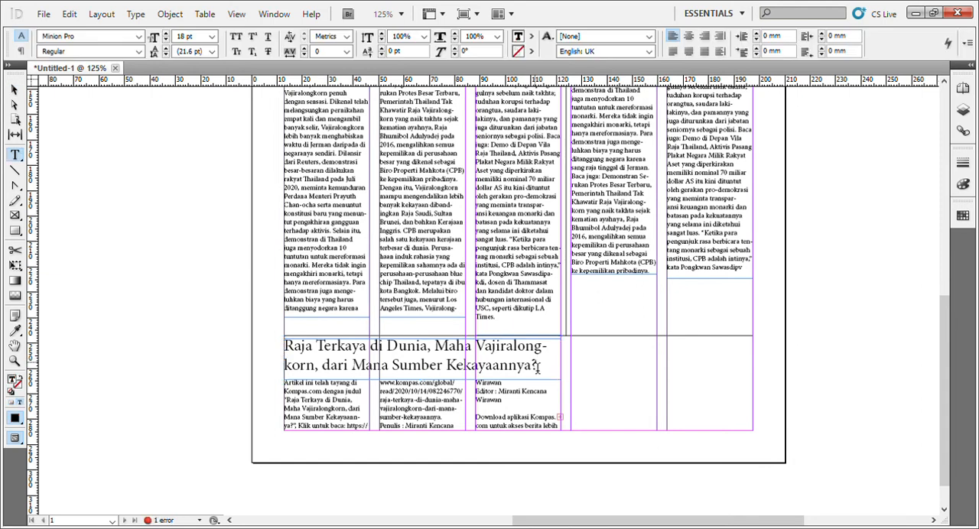
{"action": "key", "text": "ctrl+a"}
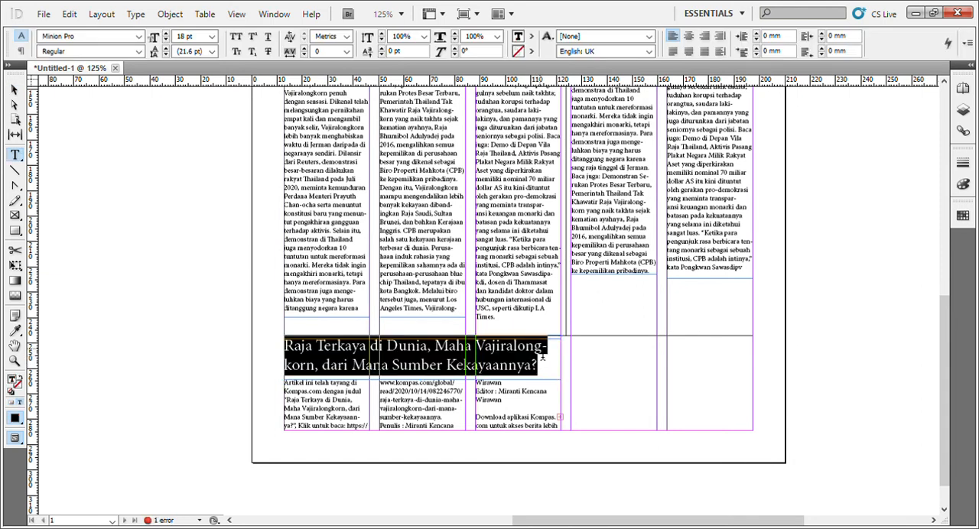
{"action": "type", "text": "Hi"}
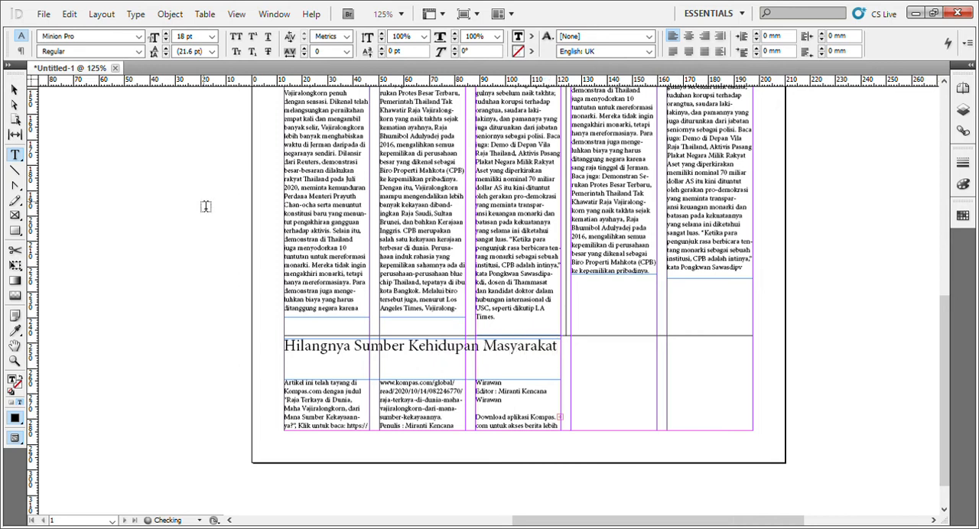
{"action": "key", "text": "Escape"}
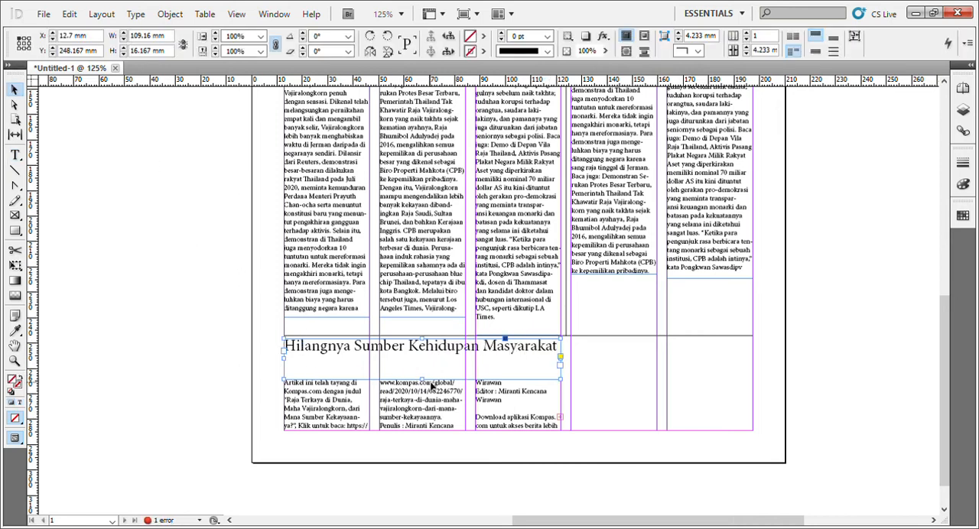
{"action": "left_click_drag", "start_coordinate": [426, 380], "coordinate": [425, 360]}
{"action": "scroll", "coordinate": [417, 348], "scroll_direction": "up", "scroll_amount": 5}
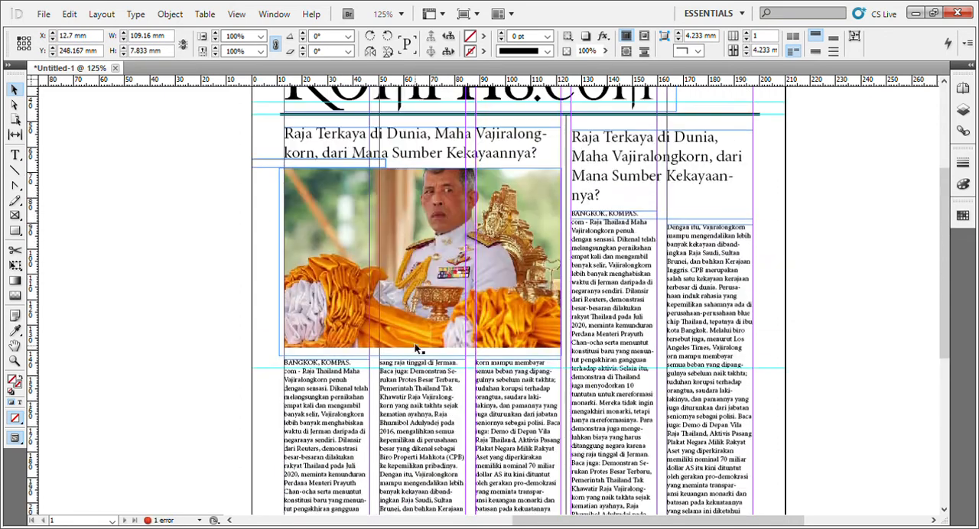
Move the 53 by 3.667 mm spacing box from below the photo article's headline to the gap between the bottom headline and its text.
{"action": "scroll", "coordinate": [341, 247], "scroll_direction": "down", "scroll_amount": 4}
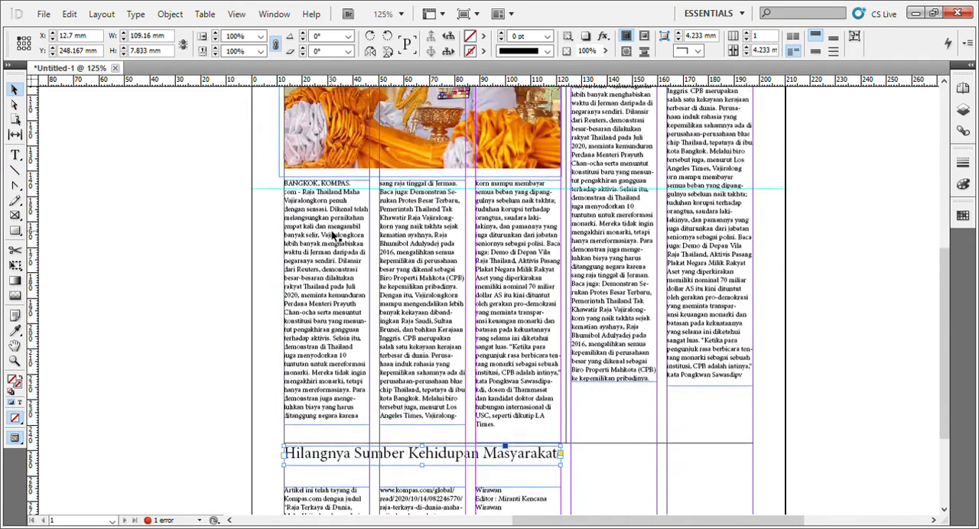
{"action": "scroll", "coordinate": [260, 196], "scroll_direction": "up", "scroll_amount": 5}
{"action": "left_click", "coordinate": [262, 201]}
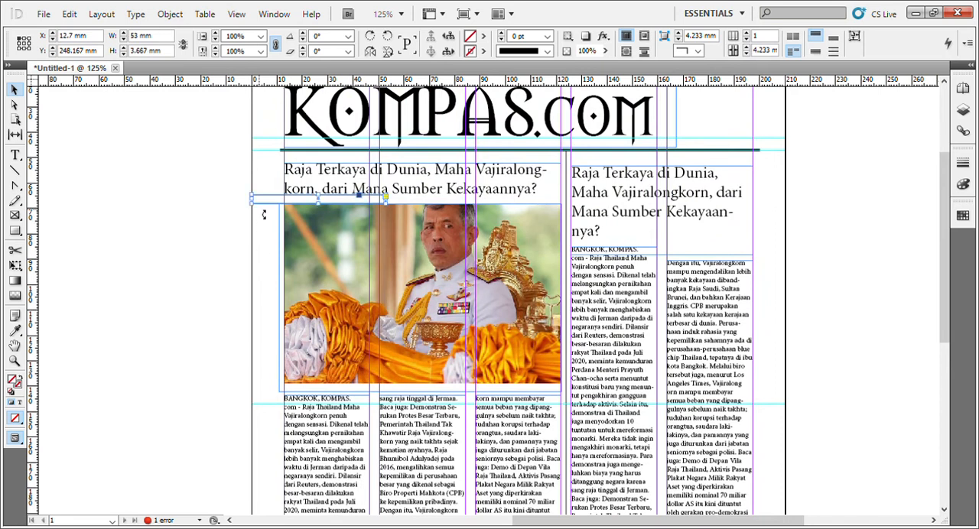
{"action": "left_click_drag", "start_coordinate": [261, 207], "coordinate": [270, 503]}
{"action": "left_click", "coordinate": [253, 454]}
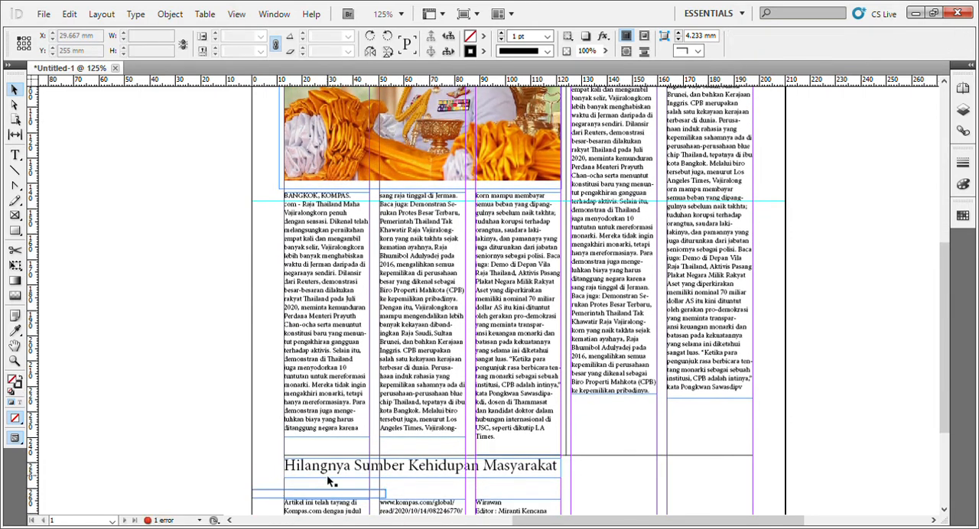
Position the bottom headline at Y 252.5 mm and move the spacing box directly beneath its text.
{"action": "left_click_drag", "start_coordinate": [327, 481], "coordinate": [326, 496]}
{"action": "left_click", "coordinate": [415, 445]}
{"action": "scroll", "coordinate": [507, 439], "scroll_direction": "down", "scroll_amount": 3}
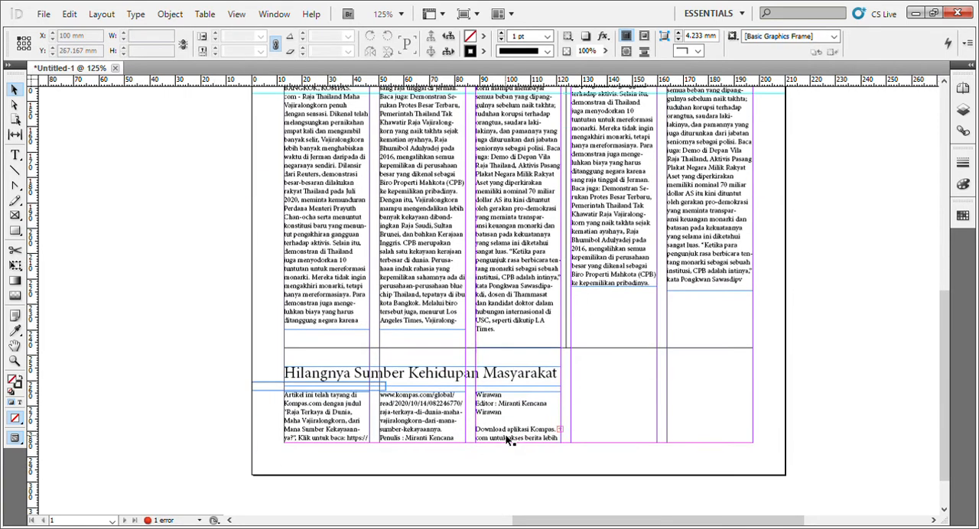
{"action": "mouse_move", "coordinate": [307, 386]}
{"action": "left_mouse_down"}
{"action": "mouse_move", "coordinate": [306, 375]}
{"action": "mouse_move", "coordinate": [303, 385]}
{"action": "left_mouse_up"}
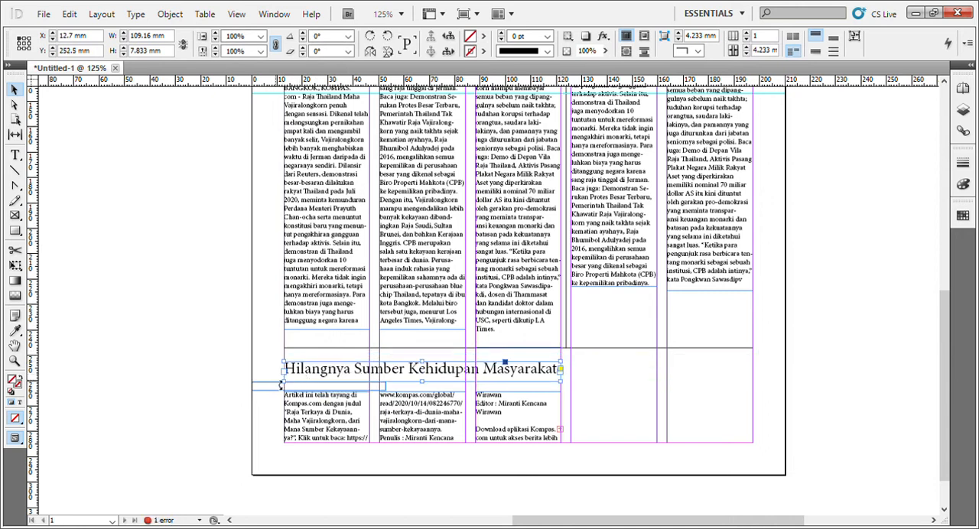
{"action": "left_click_drag", "start_coordinate": [273, 375], "coordinate": [275, 367]}
Extend the three bottom article text frames upward together to the lower edge of the spacing box.
{"action": "left_click", "coordinate": [363, 416]}
{"action": "left_click", "coordinate": [412, 425], "text": "shift"}
{"action": "left_click", "coordinate": [480, 425], "text": "shift"}
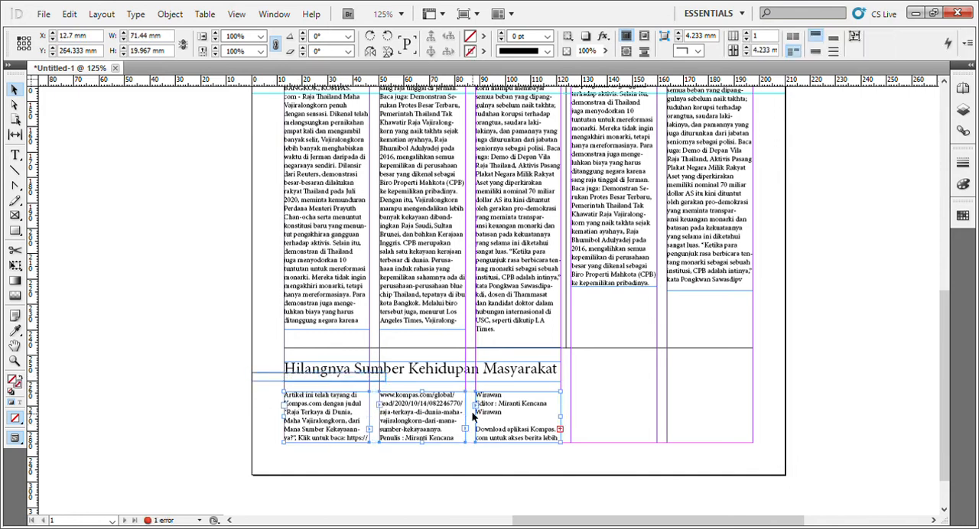
{"action": "left_click_drag", "start_coordinate": [423, 392], "coordinate": [430, 385]}
{"action": "left_click", "coordinate": [564, 462]}
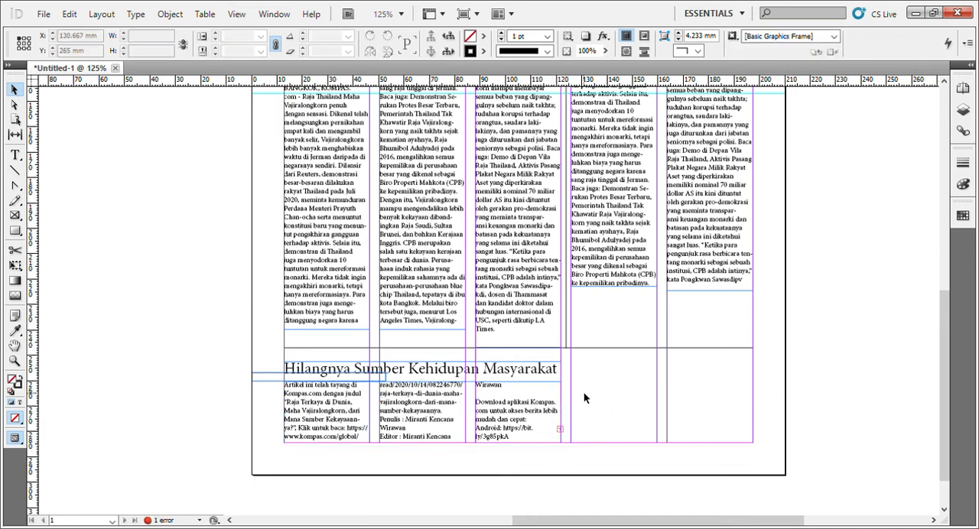
Shorten the horizontal line above the bottom headline so it ends at the vertical divider after the third column.
{"action": "scroll", "coordinate": [583, 391], "scroll_direction": "up", "scroll_amount": 3}
{"action": "scroll", "coordinate": [584, 391], "scroll_direction": "down", "scroll_amount": 4}
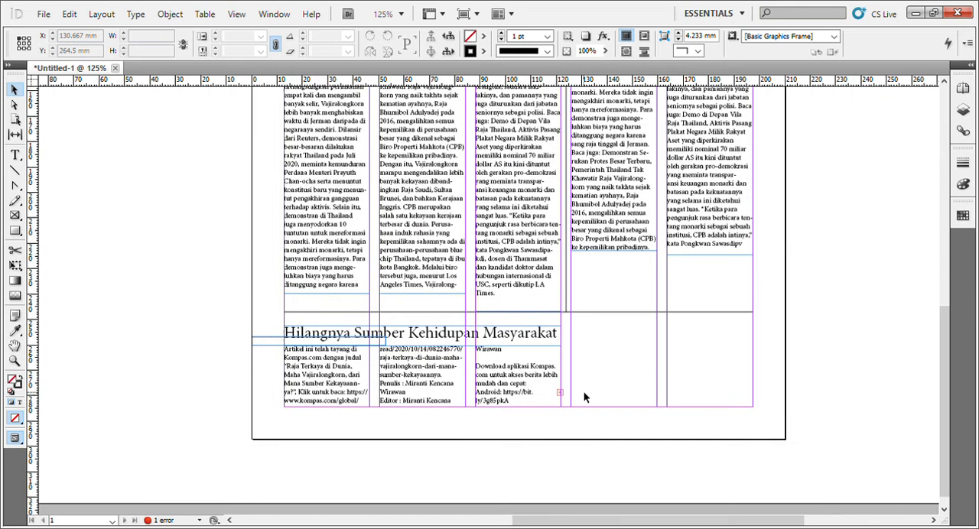
{"action": "left_click", "coordinate": [604, 313]}
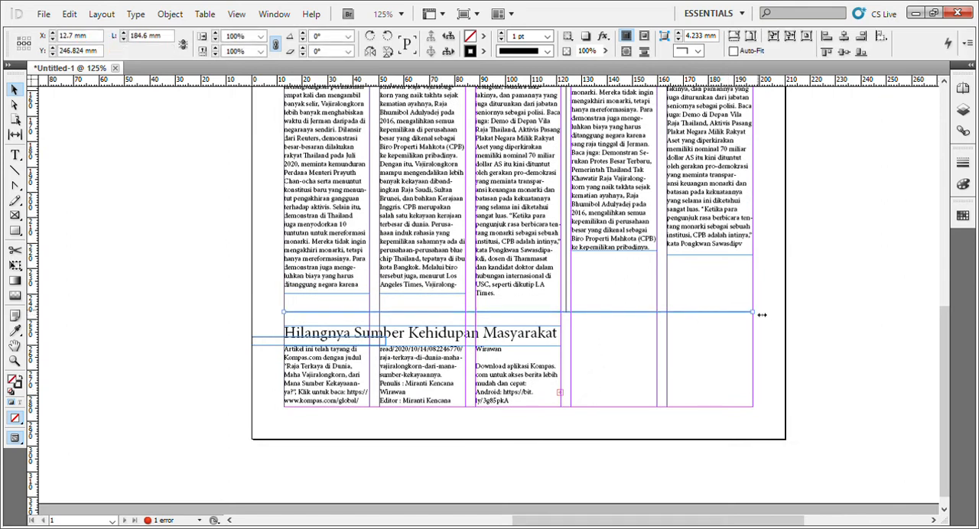
{"action": "left_click_drag", "start_coordinate": [753, 317], "coordinate": [566, 414]}
{"action": "left_click", "coordinate": [642, 445]}
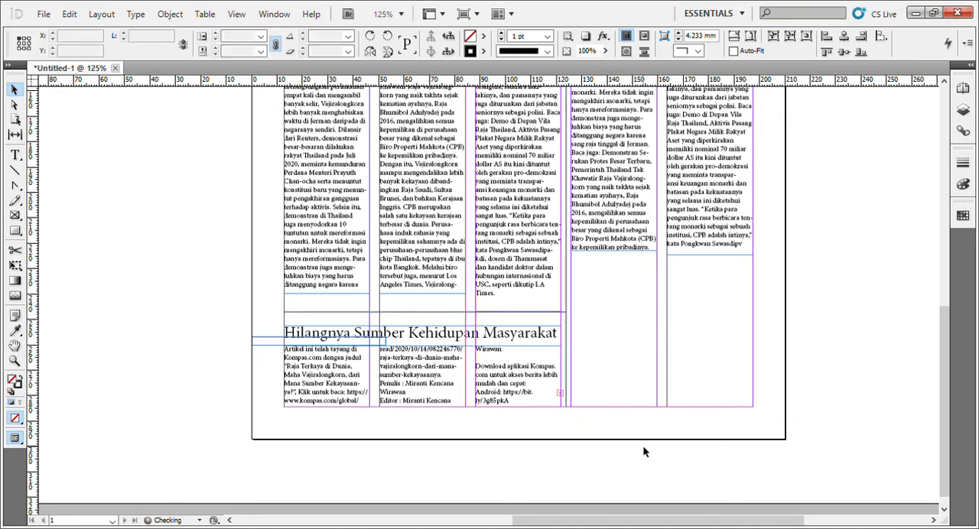
Raise the two-column article's headline and text frames together so the headline's top aligns with the photo article's headline.
{"action": "scroll", "coordinate": [642, 445], "scroll_direction": "up", "scroll_amount": 4}
{"action": "scroll", "coordinate": [644, 445], "scroll_direction": "up", "scroll_amount": 3}
{"action": "scroll", "coordinate": [645, 443], "scroll_direction": "down", "scroll_amount": 3}
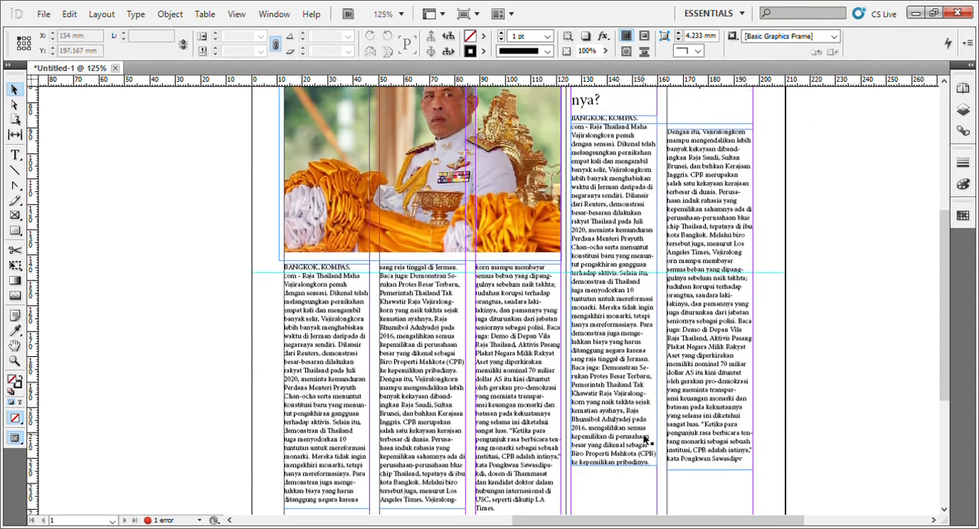
{"action": "scroll", "coordinate": [647, 432], "scroll_direction": "up", "scroll_amount": 3}
{"action": "left_click", "coordinate": [635, 223]}
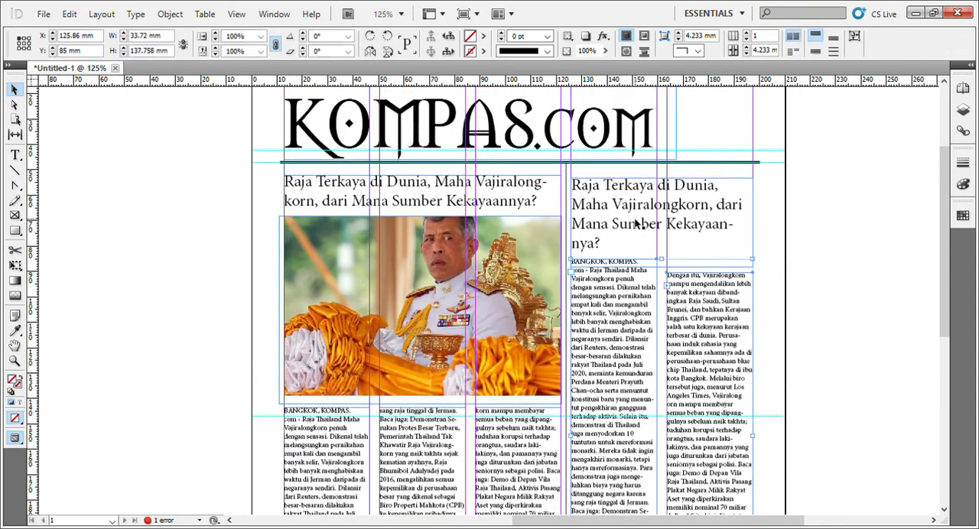
{"action": "triple_click", "coordinate": [635, 223]}
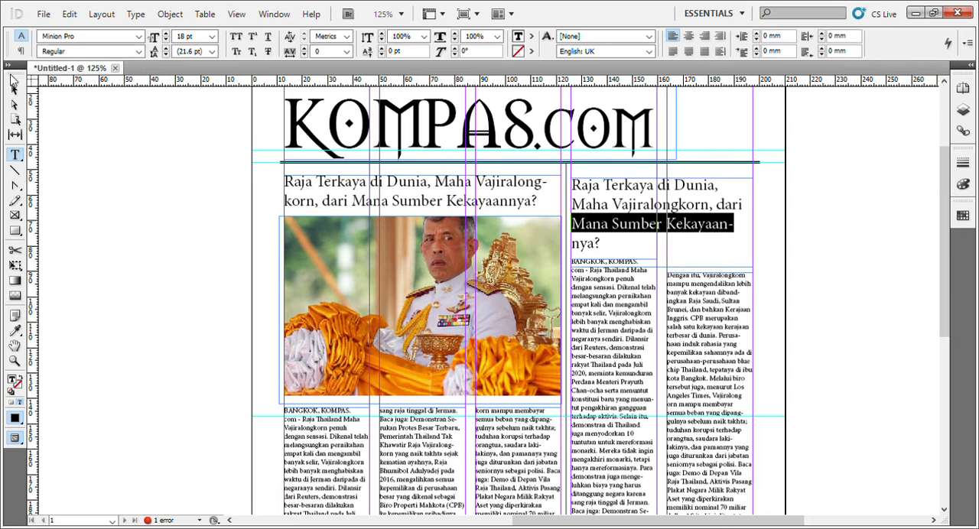
{"action": "key", "text": "Escape"}
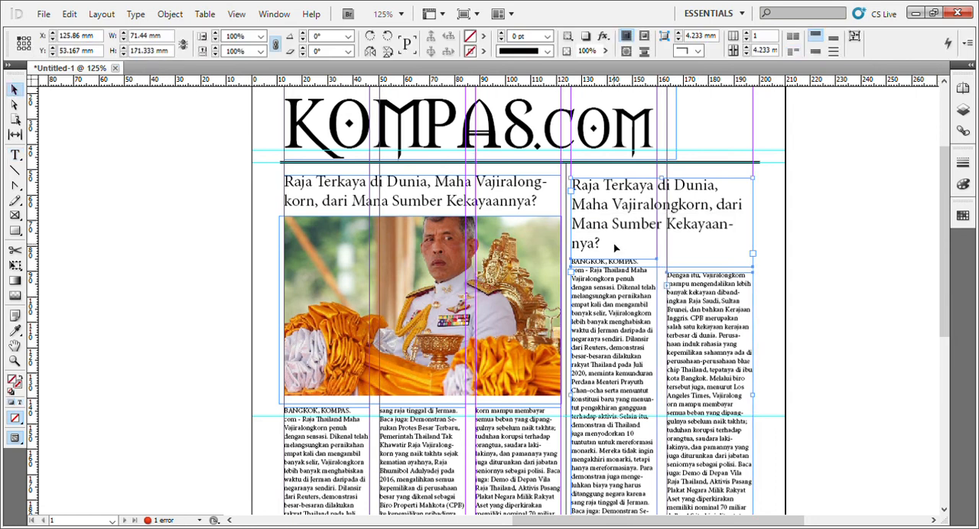
{"action": "left_click_drag", "start_coordinate": [598, 229], "coordinate": [597, 227]}
{"action": "left_click", "coordinate": [768, 230]}
Move the two-column article's second text frame up to Y 83.833 mm, level with its first text frame.
{"action": "scroll", "coordinate": [761, 233], "scroll_direction": "down", "scroll_amount": 6}
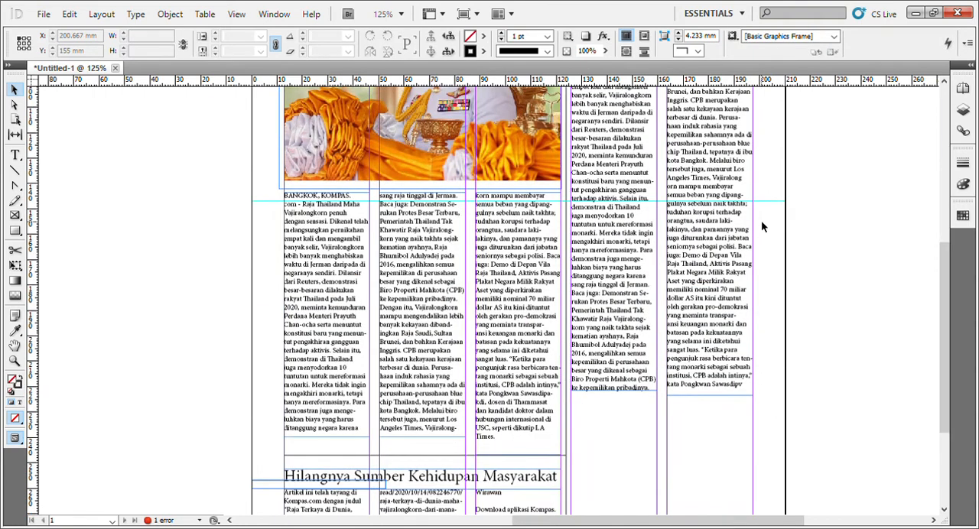
{"action": "scroll", "coordinate": [761, 222], "scroll_direction": "up", "scroll_amount": 5}
{"action": "left_click", "coordinate": [730, 257]}
{"action": "left_click", "coordinate": [803, 248]}
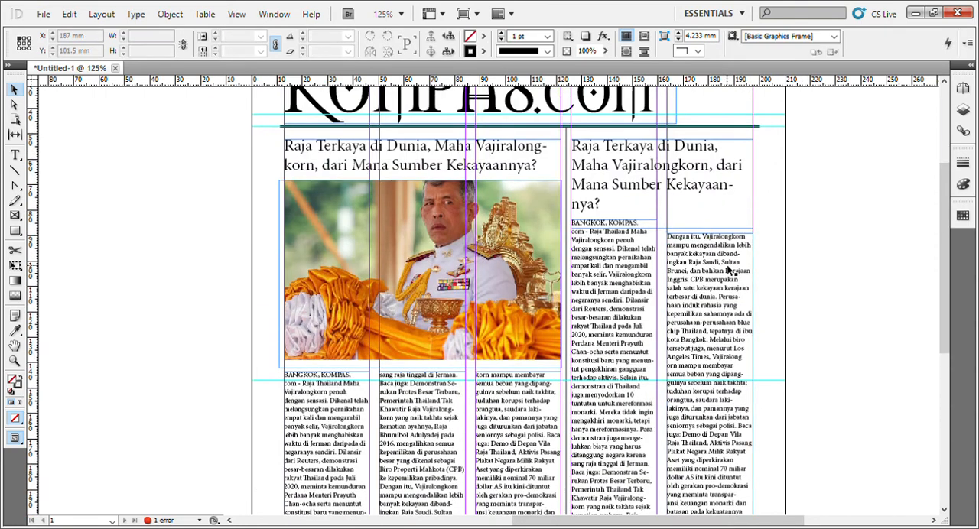
{"action": "left_click_drag", "start_coordinate": [729, 268], "coordinate": [728, 249]}
{"action": "left_click", "coordinate": [770, 243]}
{"action": "scroll", "coordinate": [769, 244], "scroll_direction": "down", "scroll_amount": 7}
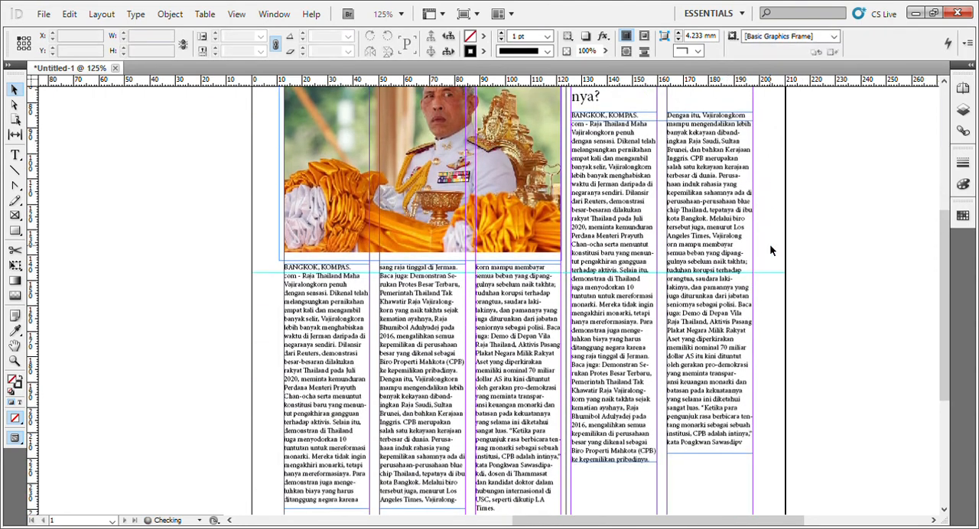
Shorten the two-column article's first text frame by one line and extend the second frame down to the same bottom edge.
{"action": "left_click", "coordinate": [700, 285]}
{"action": "left_click", "coordinate": [615, 310], "text": "shift"}
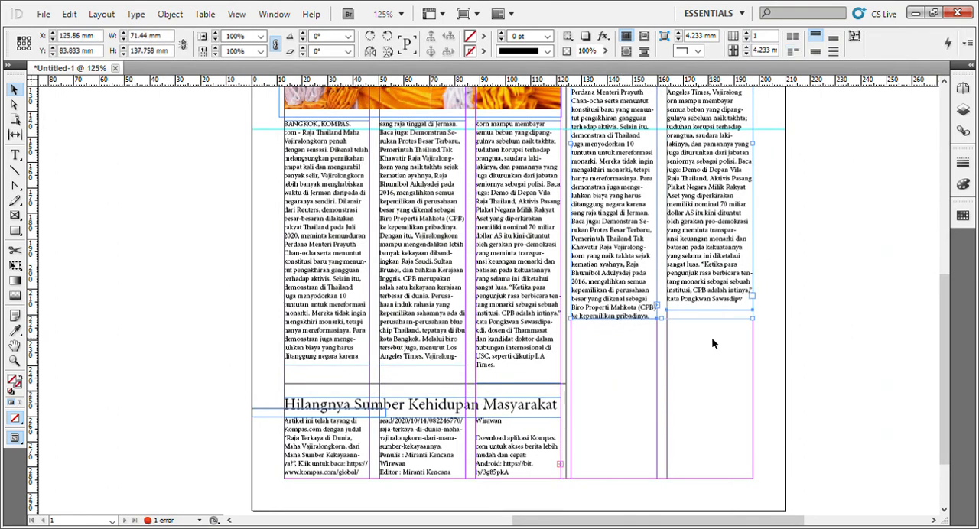
{"action": "left_click", "coordinate": [712, 337]}
{"action": "left_click", "coordinate": [603, 310]}
{"action": "left_click_drag", "start_coordinate": [610, 322], "coordinate": [619, 321]}
{"action": "left_click", "coordinate": [714, 312]}
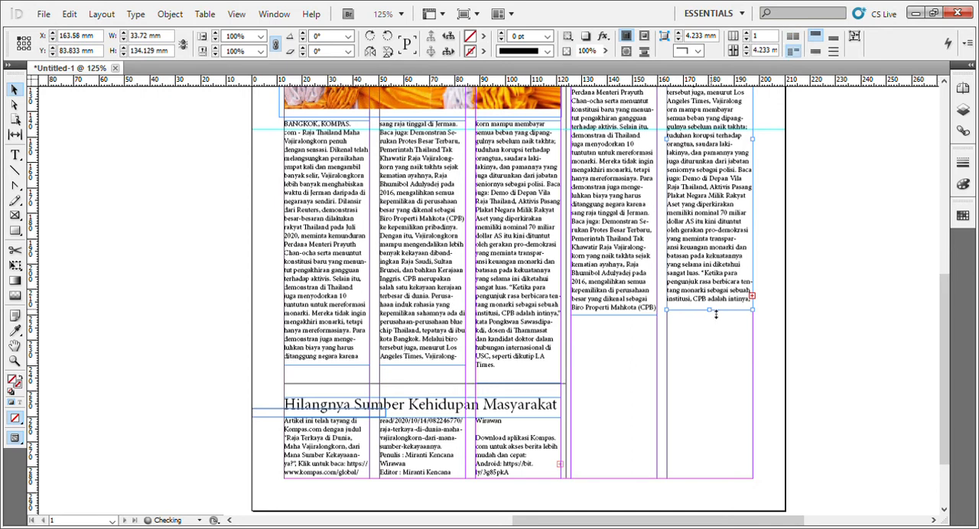
{"action": "left_click_drag", "start_coordinate": [715, 315], "coordinate": [715, 322]}
{"action": "left_click", "coordinate": [807, 320]}
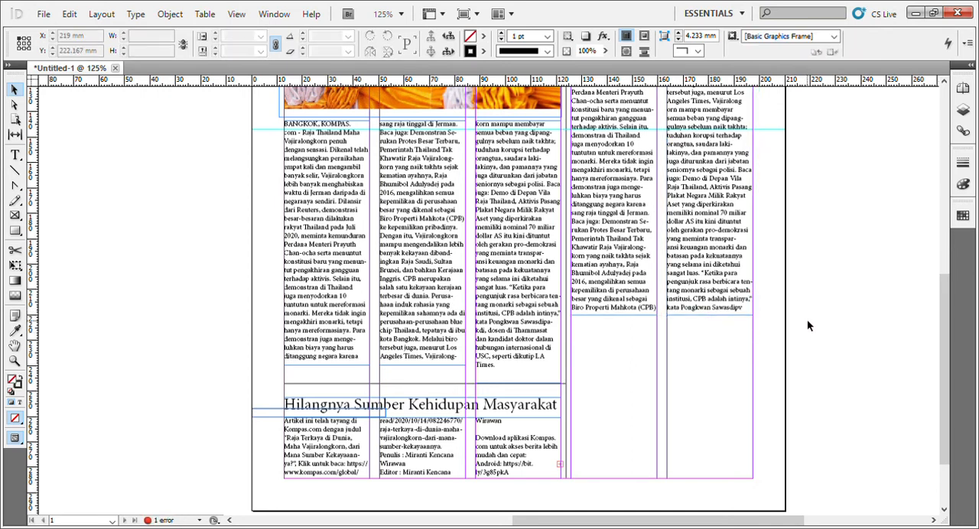
Duplicate the horizontal line below the two-column article at Y 222 mm, spanning from the vertical divider to the page margin.
{"action": "left_click", "coordinate": [494, 413]}
{"action": "left_click_drag", "start_coordinate": [490, 385], "coordinate": [772, 325]}
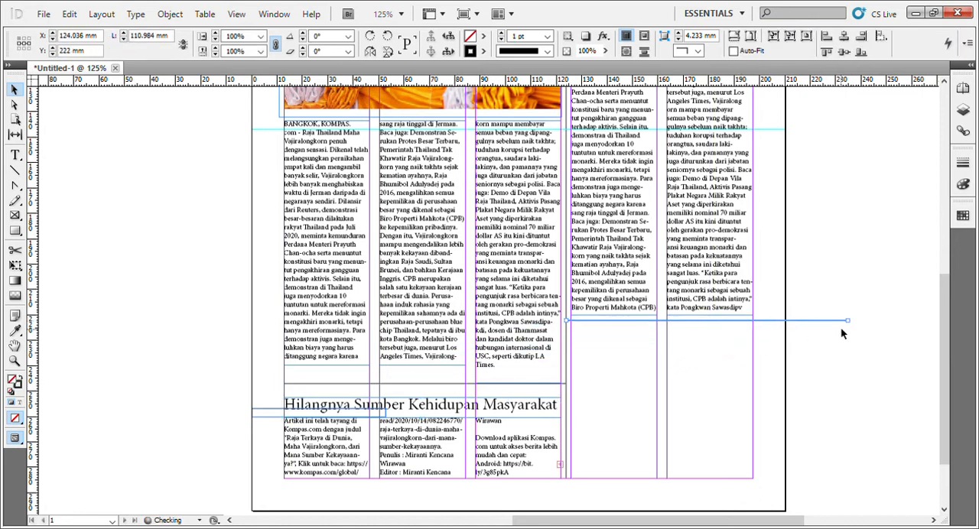
{"action": "left_click_drag", "start_coordinate": [851, 328], "coordinate": [753, 321]}
{"action": "key", "text": "alt+Tab"}
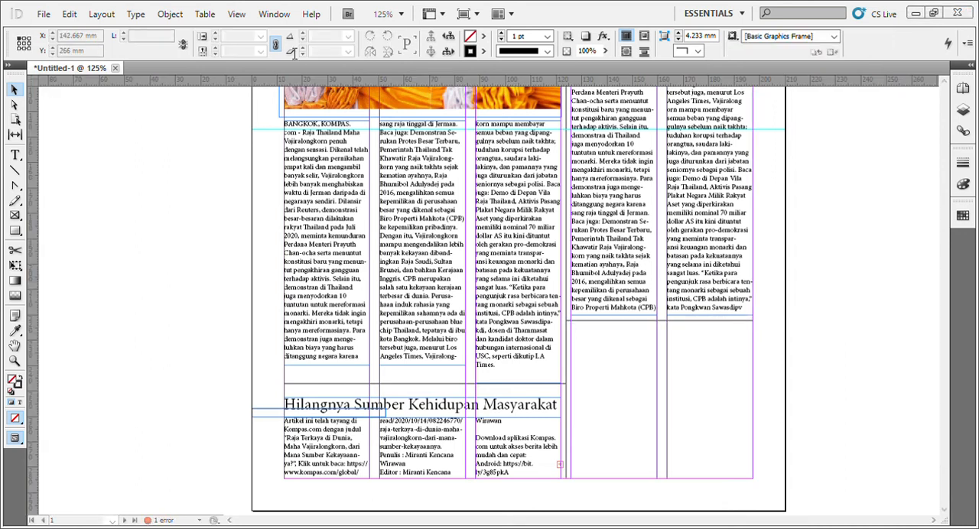
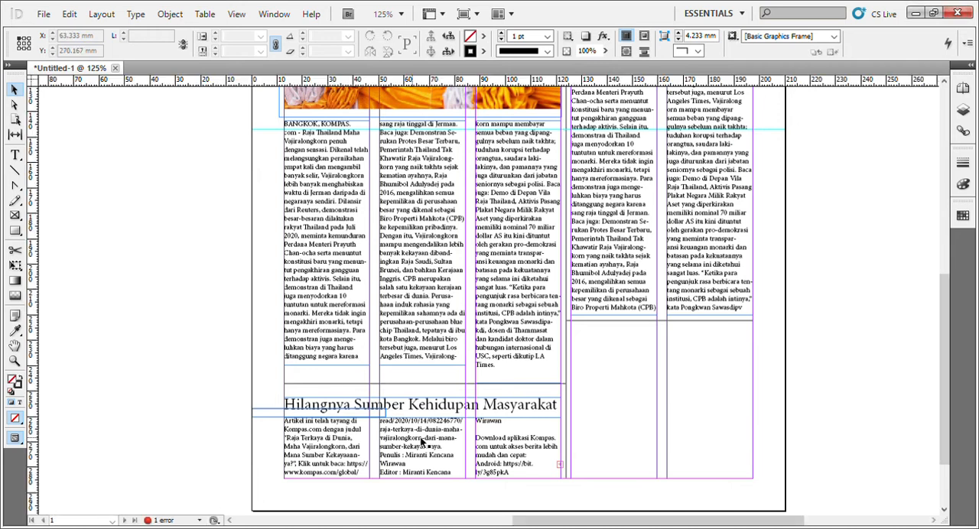
Paste the advertisement image, scale it to about 26.5 by 39.8 mm, and place it below the two-column article at X 125.86 mm, Y 224.5 mm.
{"action": "key", "text": "ctrl+v"}
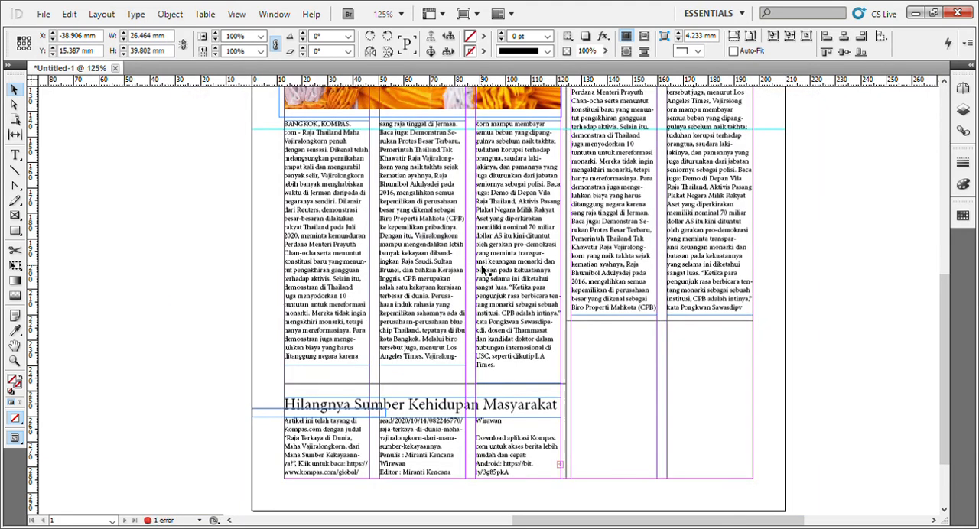
{"action": "scroll", "coordinate": [483, 276], "scroll_direction": "up", "scroll_amount": 5}
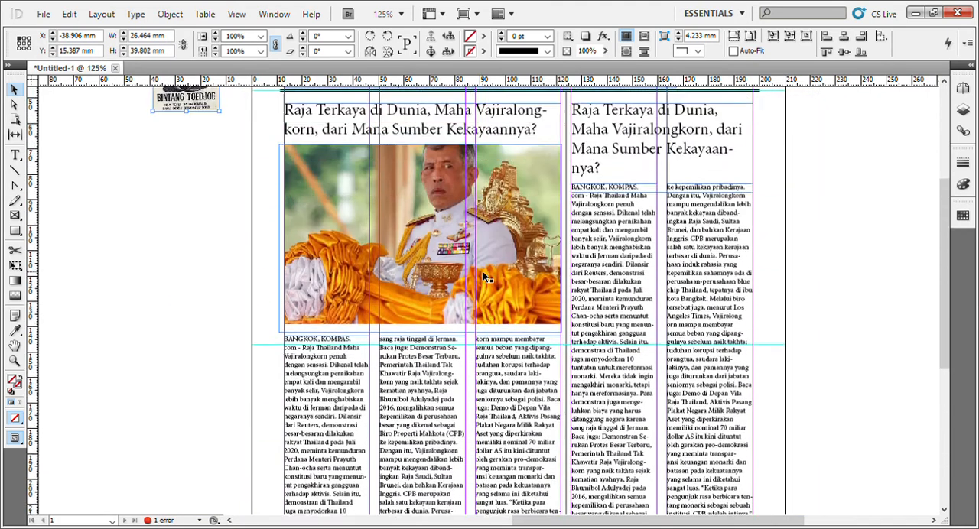
{"action": "scroll", "coordinate": [482, 276], "scroll_direction": "up", "scroll_amount": 4}
{"action": "scroll", "coordinate": [176, 253], "scroll_direction": "down", "scroll_amount": 3}
{"action": "left_click_drag", "start_coordinate": [184, 142], "coordinate": [687, 460]}
{"action": "left_click", "coordinate": [807, 419]}
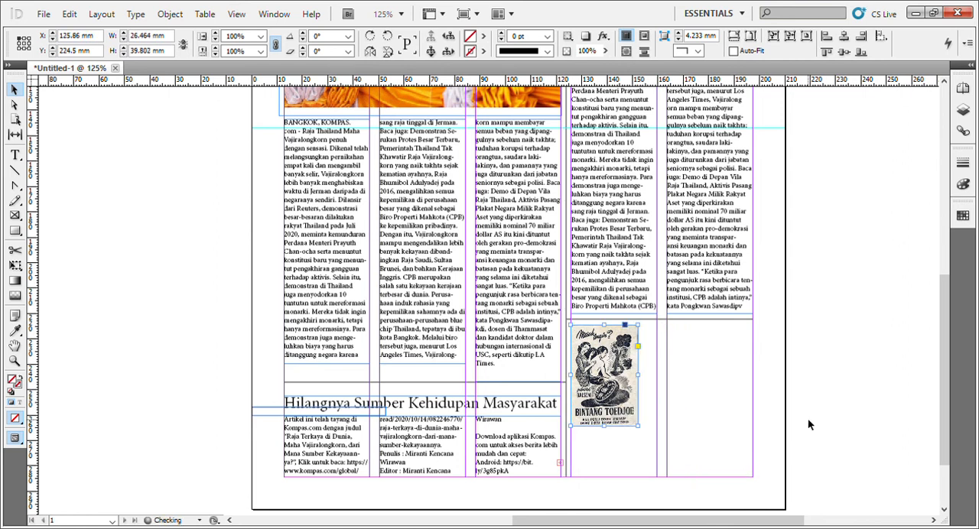
Enlarge the advertisement's frame to about 42.5 by 63.9 mm and centre the image inside it.
{"action": "left_click", "coordinate": [604, 375]}
{"action": "left_click_drag", "start_coordinate": [641, 429], "coordinate": [681, 459]}
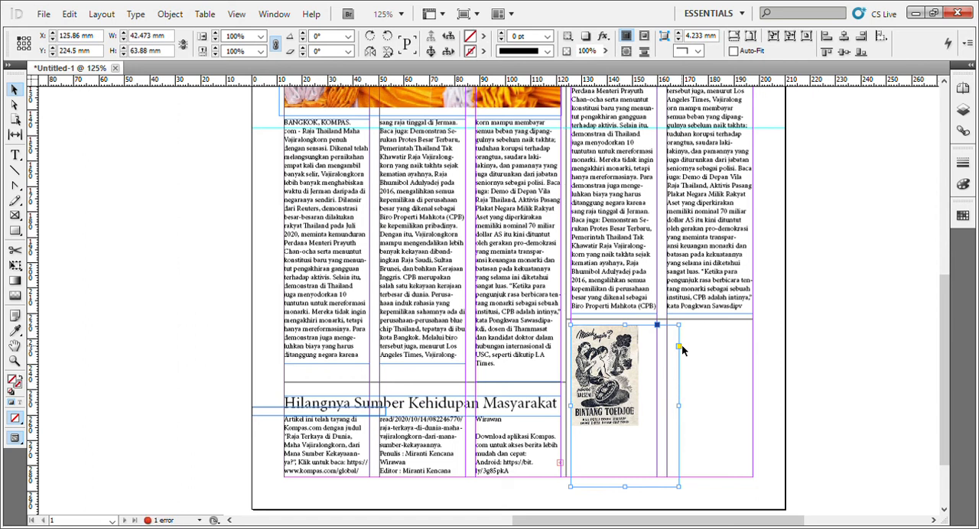
{"action": "mouse_move", "coordinate": [686, 351]}
{"action": "left_mouse_down"}
{"action": "mouse_move", "coordinate": [697, 354]}
{"action": "mouse_move", "coordinate": [687, 354]}
{"action": "left_mouse_up"}
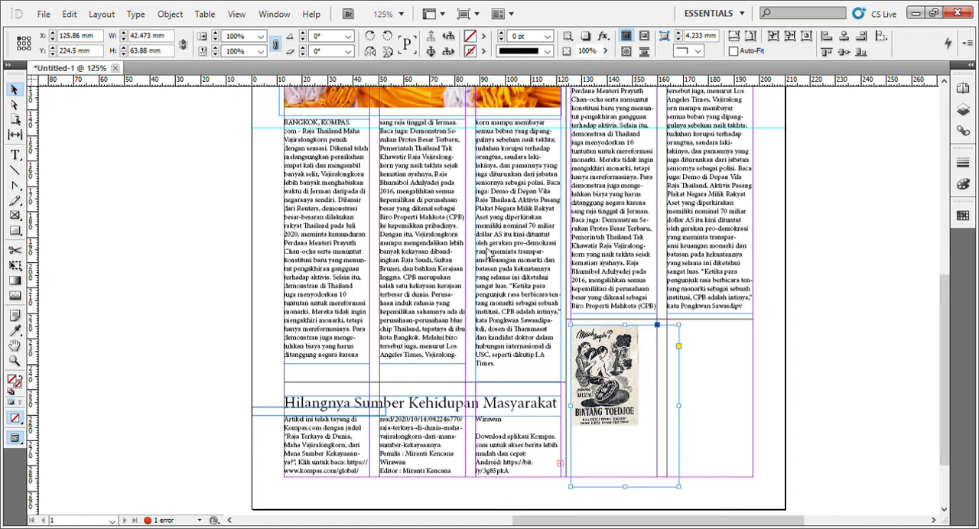
{"action": "key", "text": "ctrl+z"}
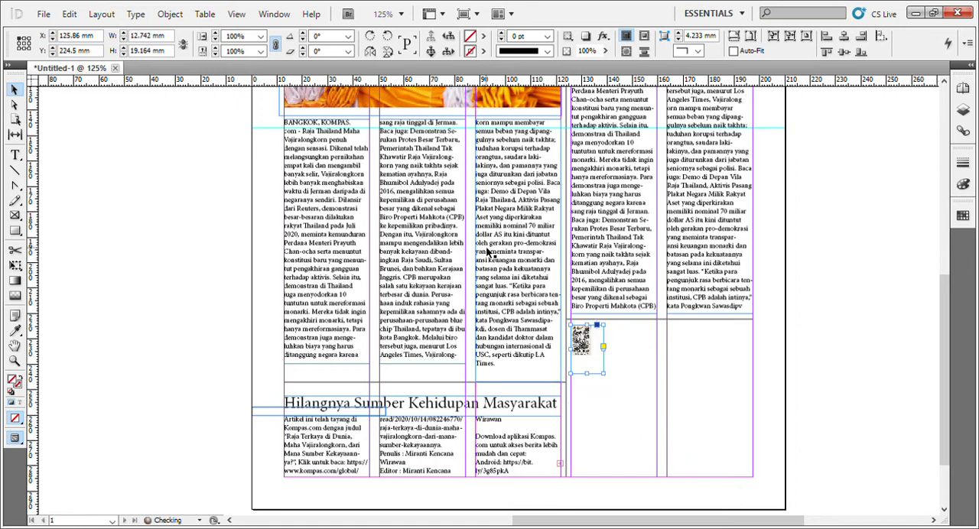
{"action": "key", "text": "ctrl+shift+z"}
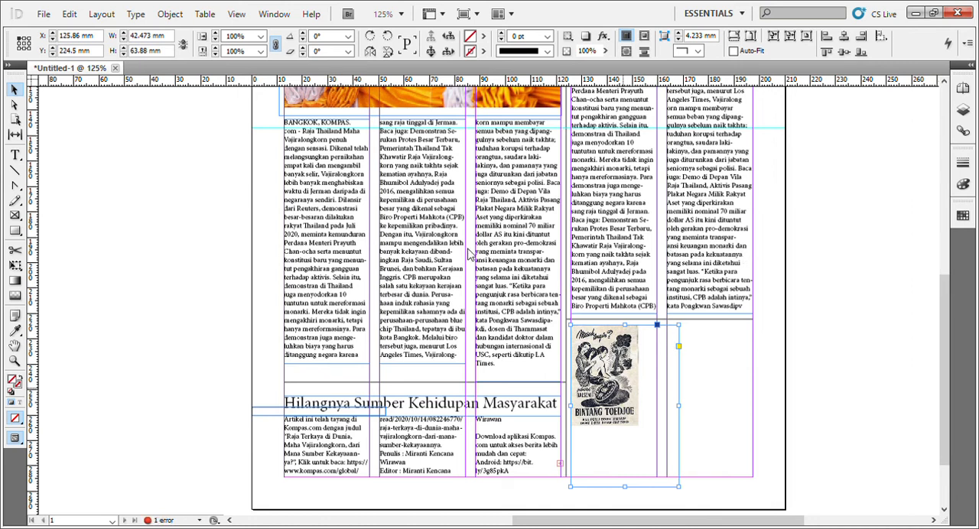
{"action": "scroll", "coordinate": [468, 252], "scroll_direction": "down", "scroll_amount": 3}
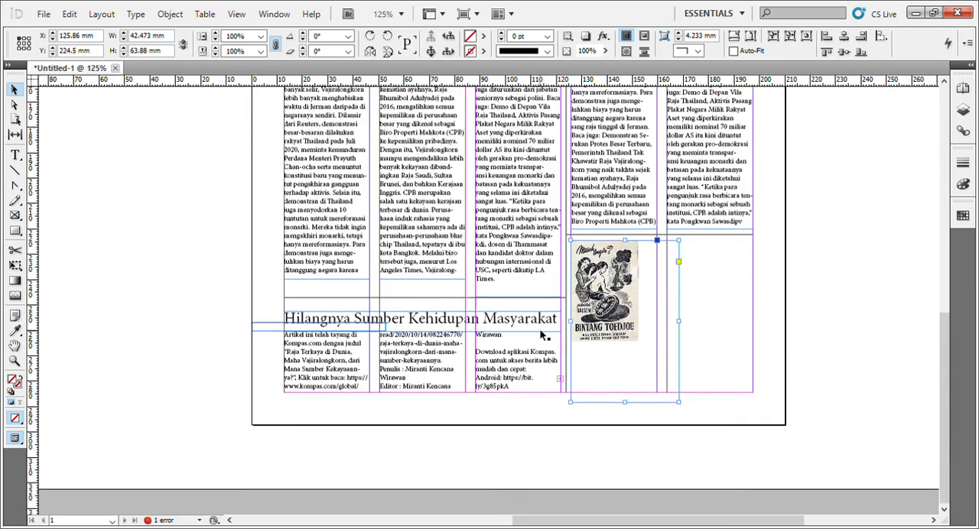
{"action": "mouse_move", "coordinate": [653, 340]}
{"action": "left_mouse_down"}
{"action": "mouse_move", "coordinate": [621, 386]}
{"action": "mouse_move", "coordinate": [631, 398]}
{"action": "mouse_move", "coordinate": [642, 363]}
{"action": "mouse_move", "coordinate": [637, 322]}
{"action": "mouse_move", "coordinate": [654, 338]}
{"action": "left_mouse_up"}
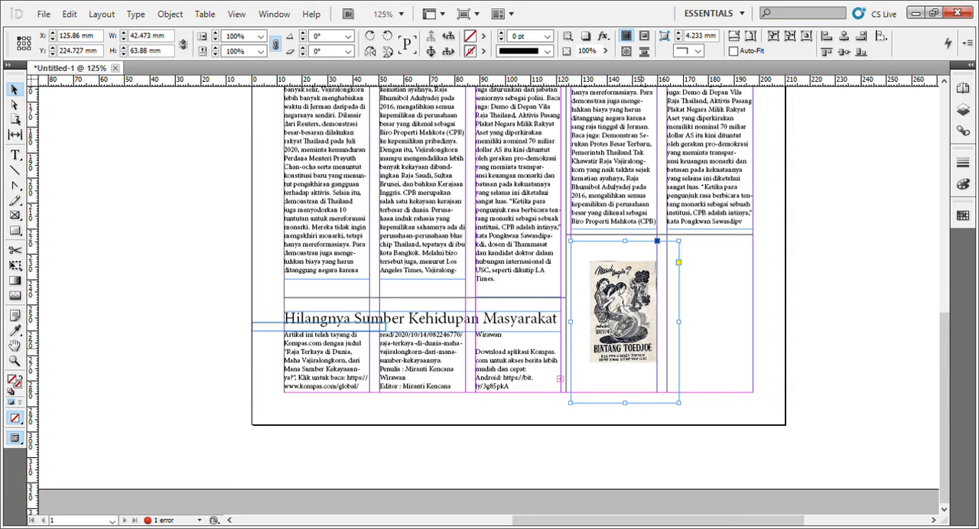
Resize the advertisement with its frame to about 54.1 by 81.4 mm and move it to X 124.036 mm, Y 224.569 mm.
{"action": "key", "text": "ctrl+z"}
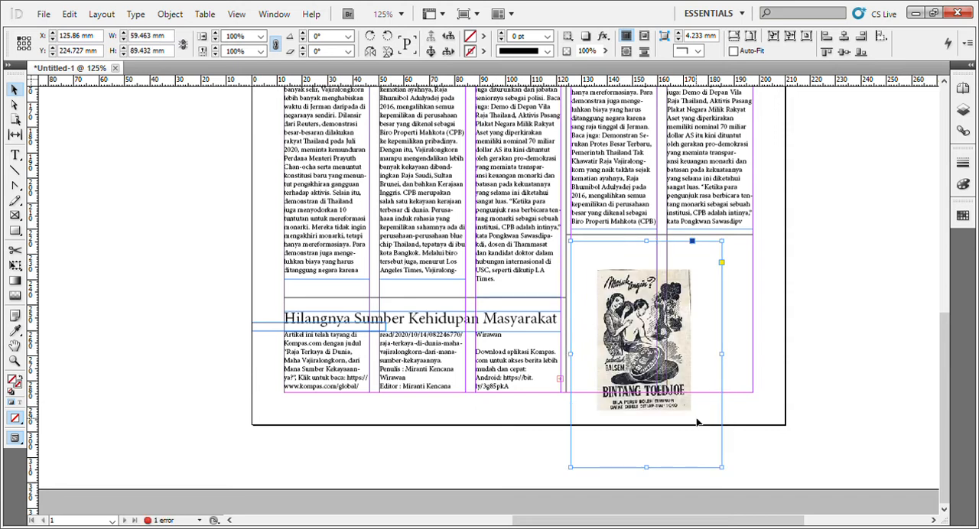
{"action": "left_click_drag", "start_coordinate": [720, 468], "coordinate": [704, 439]}
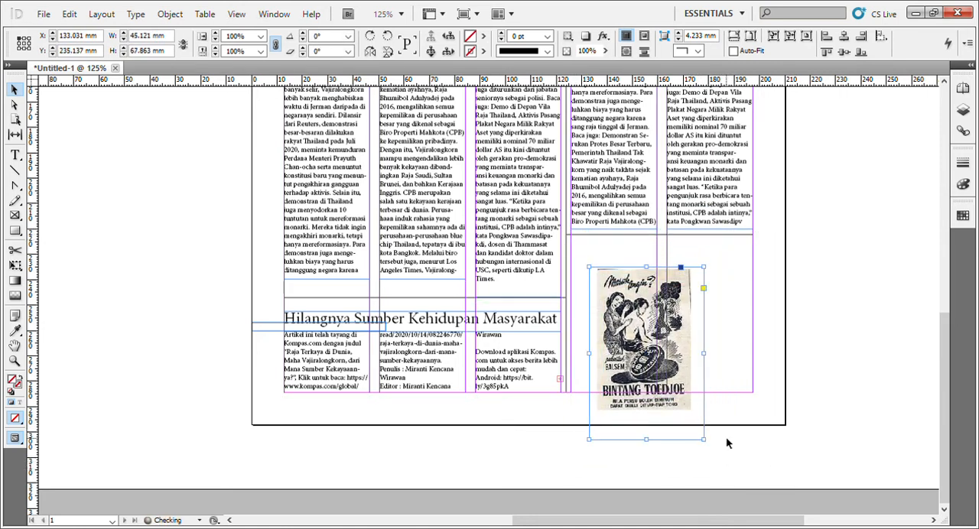
{"action": "left_click_drag", "start_coordinate": [667, 396], "coordinate": [646, 368]}
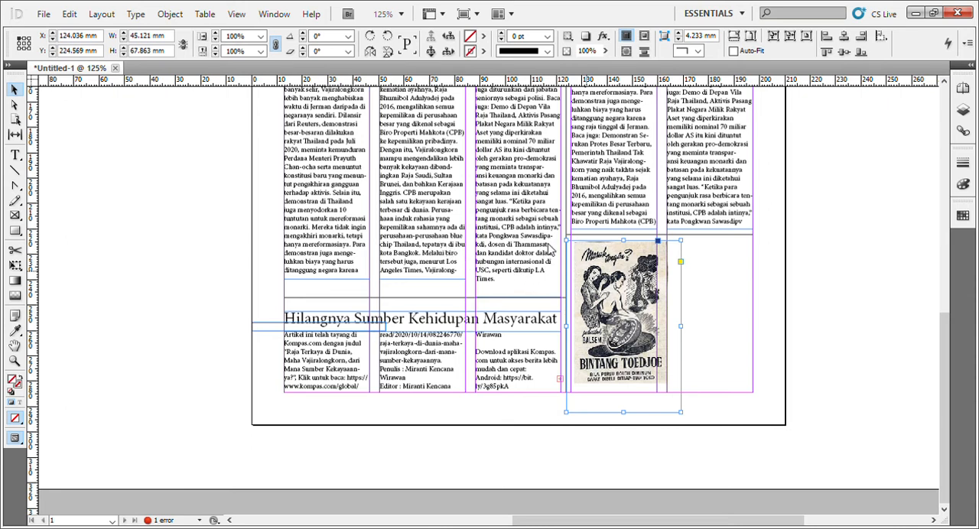
{"action": "key", "text": "ctrl+z"}
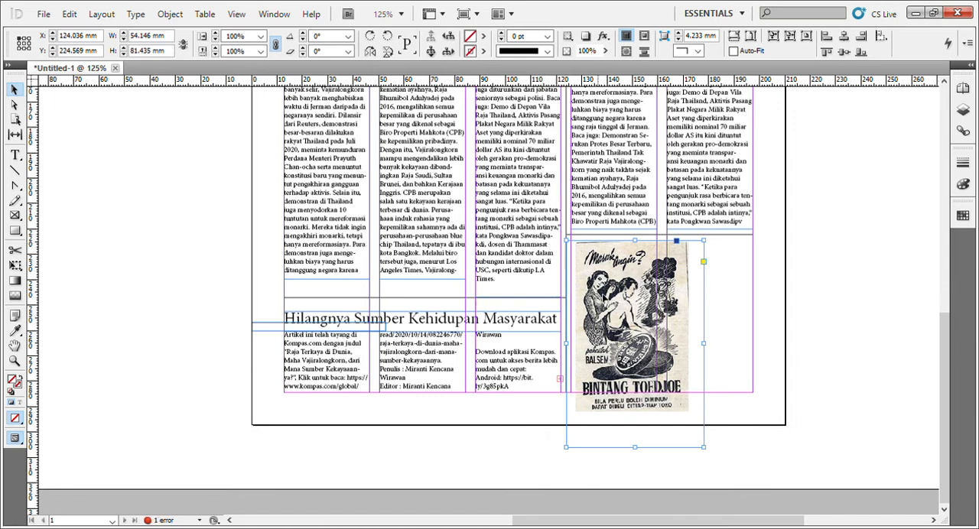
{"action": "left_click", "coordinate": [757, 373]}
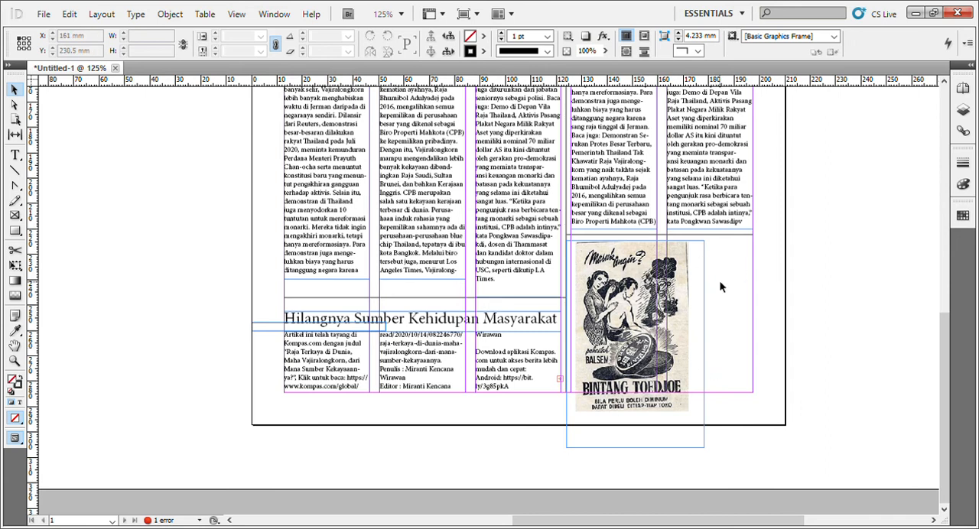
Widen the advertisement's frame to about 72 mm and enlarge the image inside it to about 54.3 by 81.7 mm.
{"action": "left_click", "coordinate": [704, 344]}
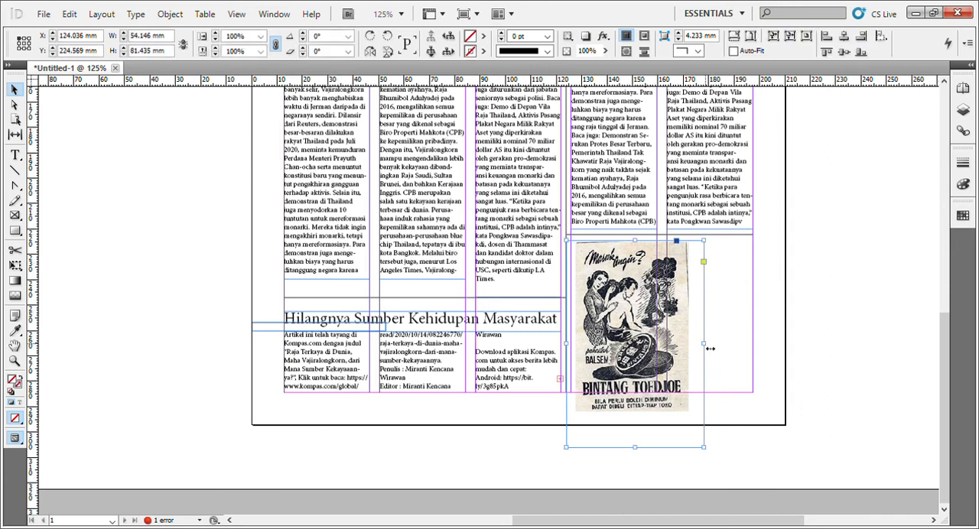
{"action": "left_click_drag", "start_coordinate": [704, 343], "coordinate": [749, 346]}
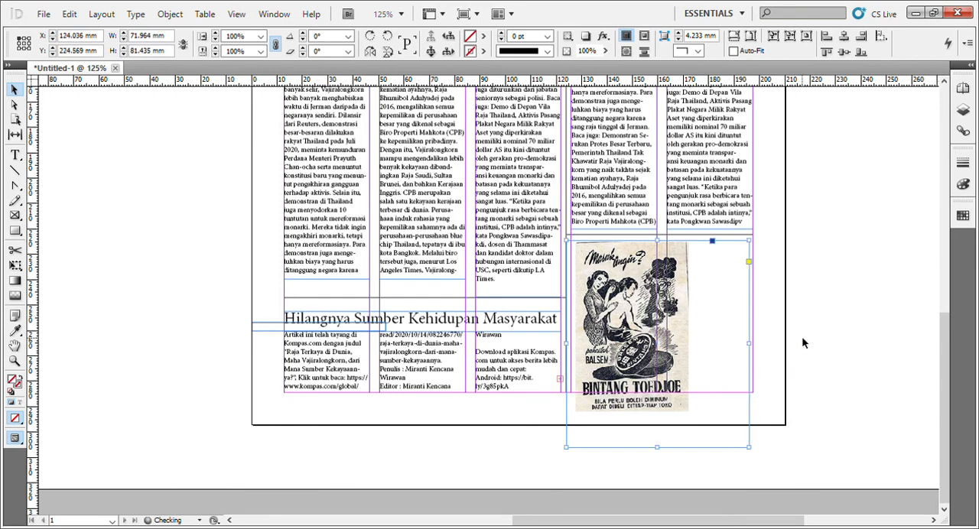
{"action": "left_click", "coordinate": [657, 348]}
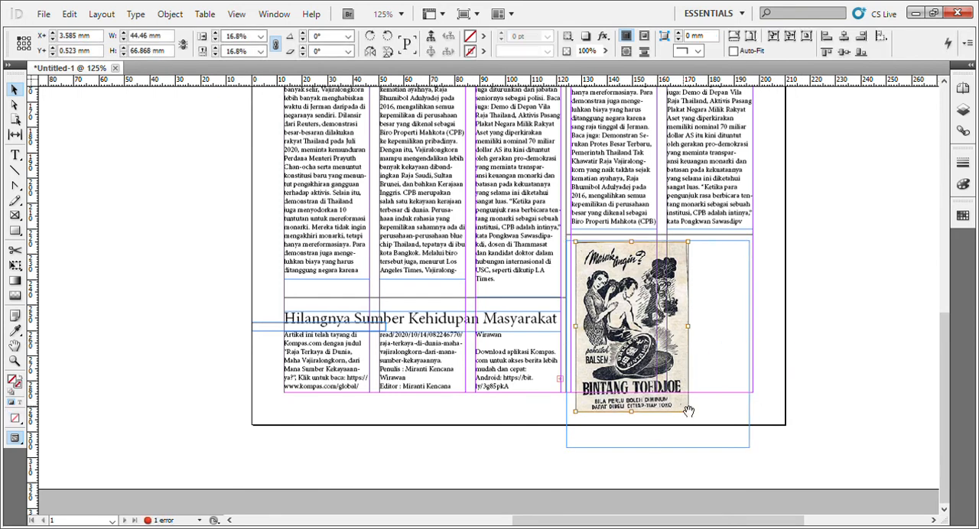
{"action": "left_click_drag", "start_coordinate": [691, 418], "coordinate": [707, 429]}
{"action": "left_click_drag", "start_coordinate": [655, 349], "coordinate": [662, 366]}
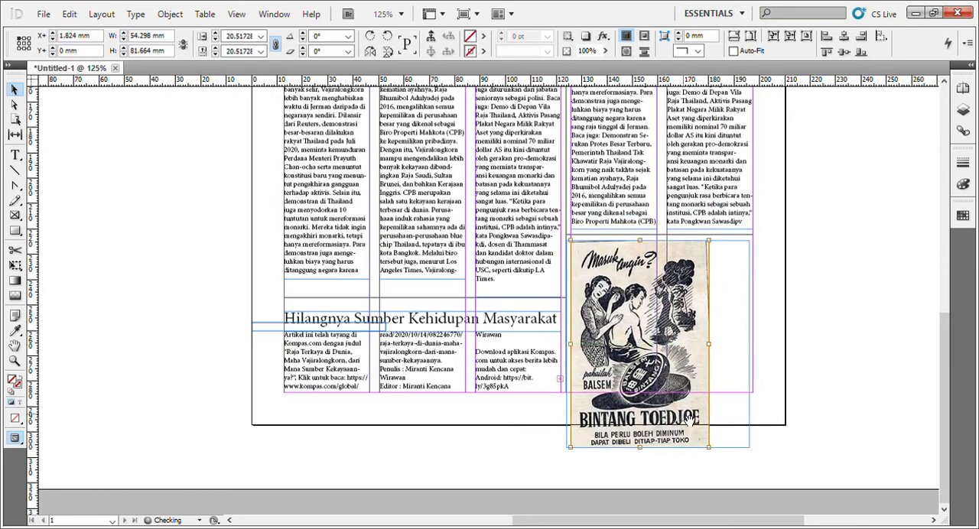
Shorten the advertisement's frame to the bottom page margin and enlarge the image inside it to about 76 by 114.3 mm.
{"action": "left_click", "coordinate": [722, 445]}
{"action": "left_click_drag", "start_coordinate": [657, 446], "coordinate": [664, 393]}
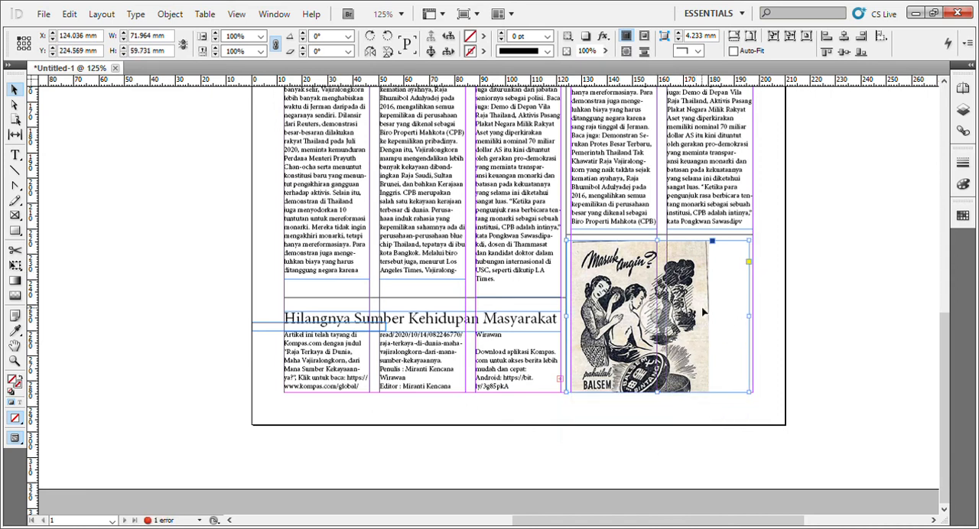
{"action": "left_click", "coordinate": [658, 316]}
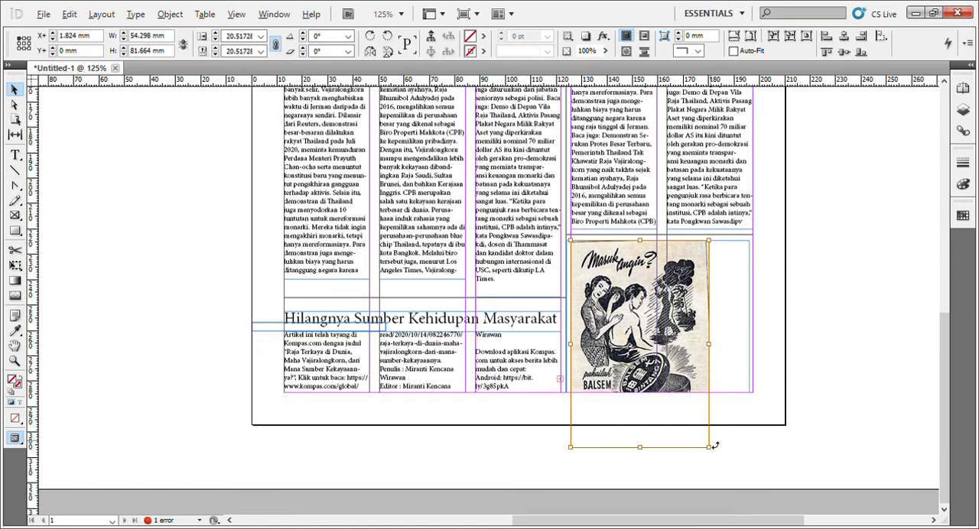
{"action": "mouse_move", "coordinate": [715, 446]}
{"action": "left_mouse_down"}
{"action": "mouse_move", "coordinate": [717, 410]}
{"action": "mouse_move", "coordinate": [700, 444]}
{"action": "left_mouse_up"}
{"action": "left_click", "coordinate": [659, 317]}
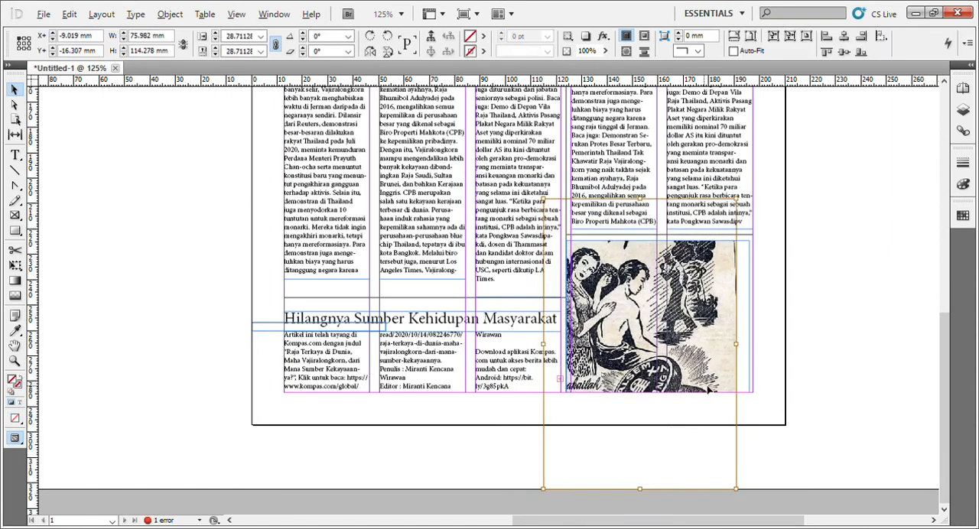
{"action": "left_click_drag", "start_coordinate": [710, 389], "coordinate": [730, 428]}
{"action": "left_click", "coordinate": [775, 359]}
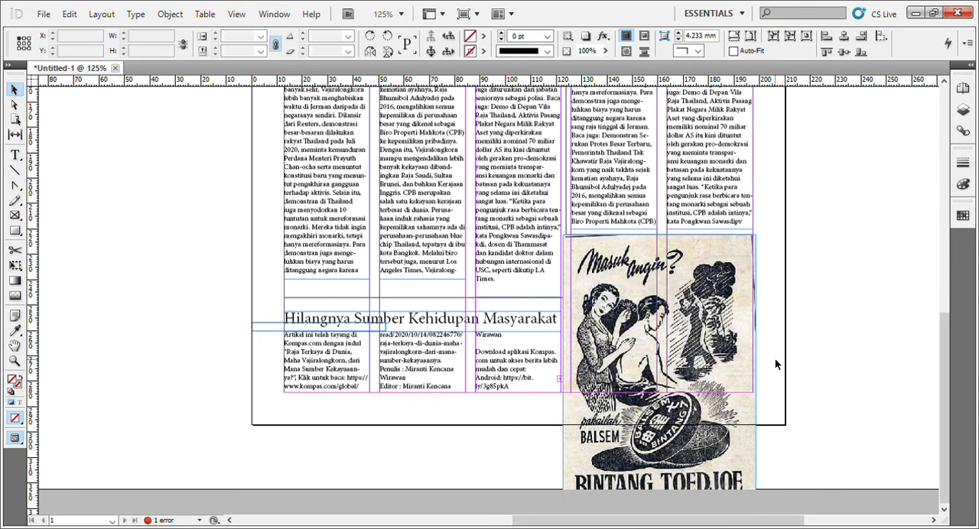
{"action": "left_click_drag", "start_coordinate": [722, 393], "coordinate": [816, 427]}
{"action": "key", "text": "Delete"}
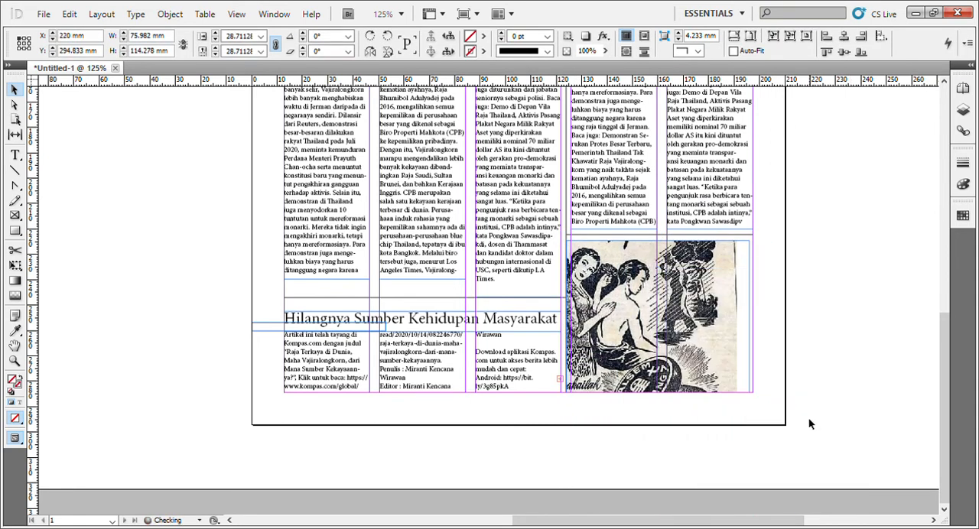
Reposition the enlarged image inside its frame so the "Masuk angin?" title sits at the frame's top edge.
{"action": "double_click", "coordinate": [688, 365]}
{"action": "left_click_drag", "start_coordinate": [687, 366], "coordinate": [705, 395]}
{"action": "left_click", "coordinate": [787, 304]}
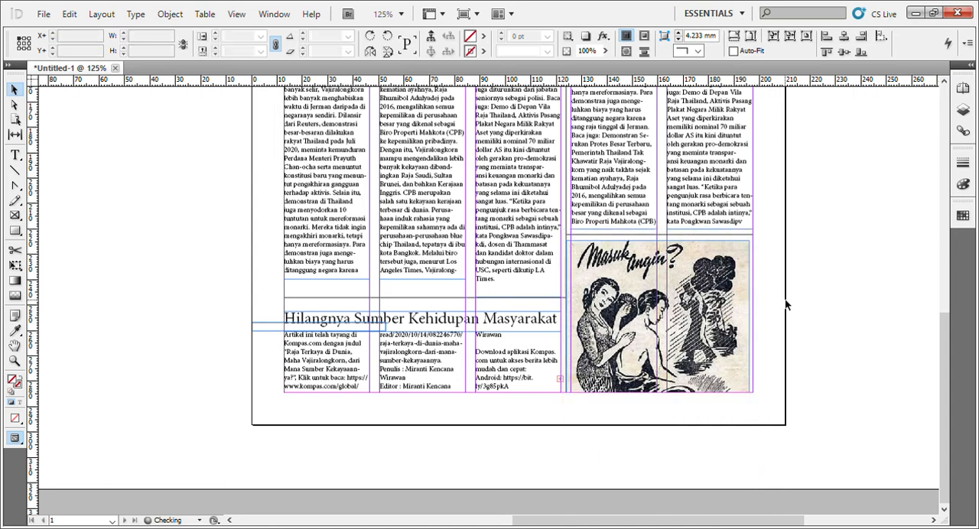
Extend the advertisement frame's lower outer corner to the outer page margin and slightly below the bottom margin.
{"action": "scroll", "coordinate": [774, 295], "scroll_direction": "up", "scroll_amount": 4}
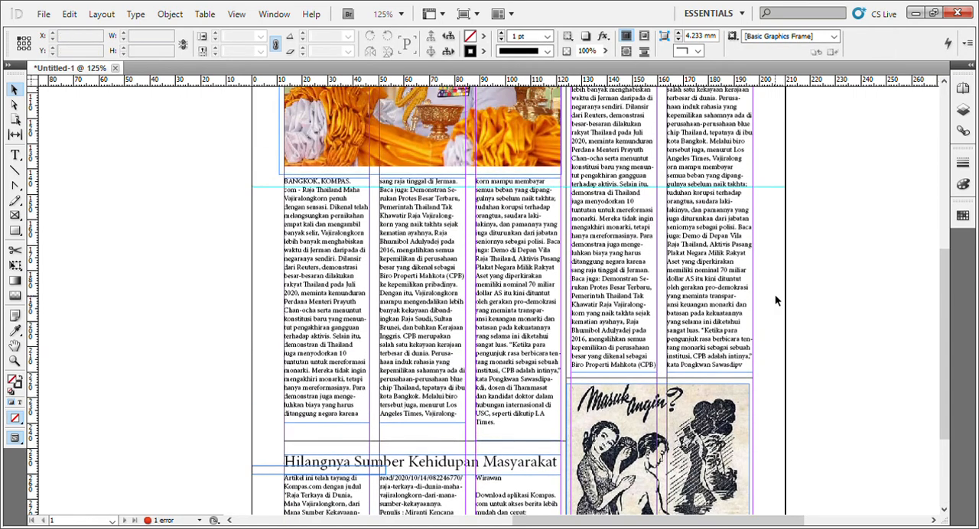
{"action": "scroll", "coordinate": [775, 294], "scroll_direction": "up", "scroll_amount": 4}
{"action": "scroll", "coordinate": [771, 293], "scroll_direction": "down", "scroll_amount": 8}
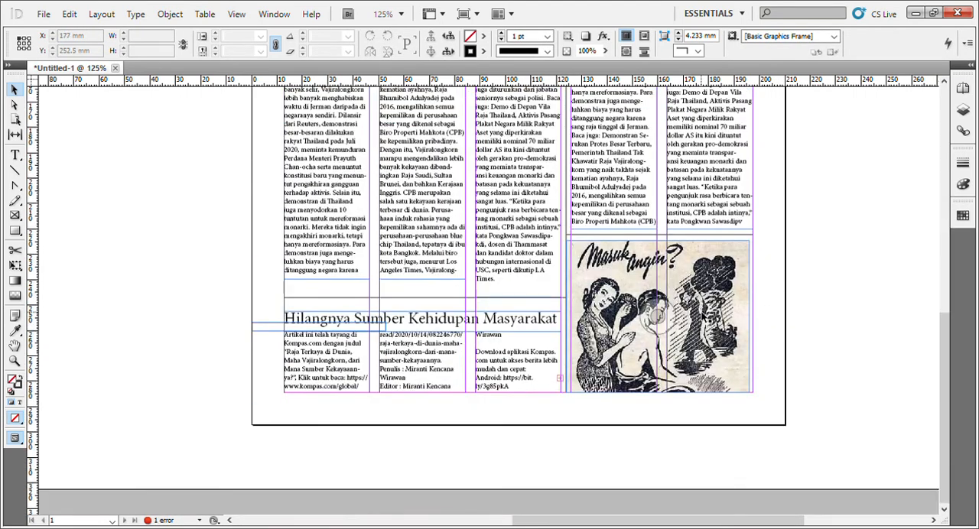
{"action": "left_click", "coordinate": [727, 329]}
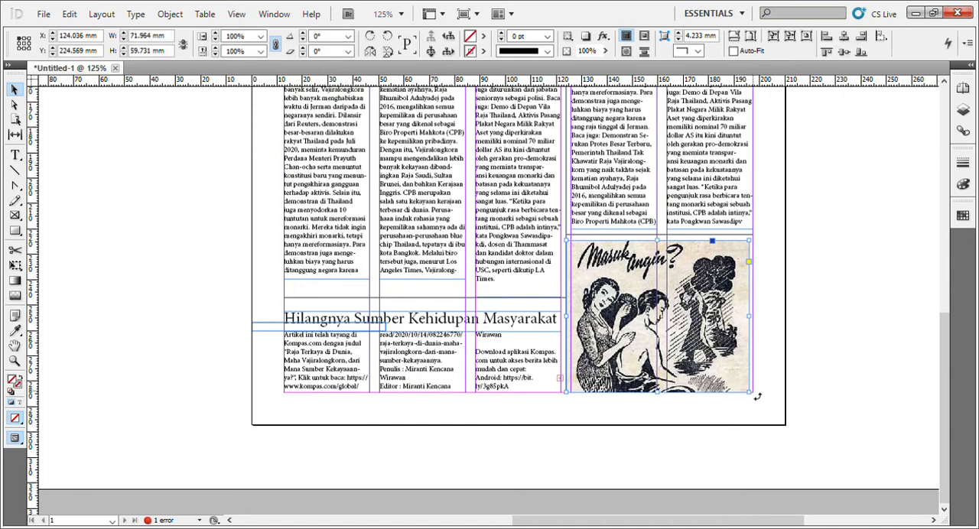
{"action": "left_click_drag", "start_coordinate": [752, 397], "coordinate": [754, 400]}
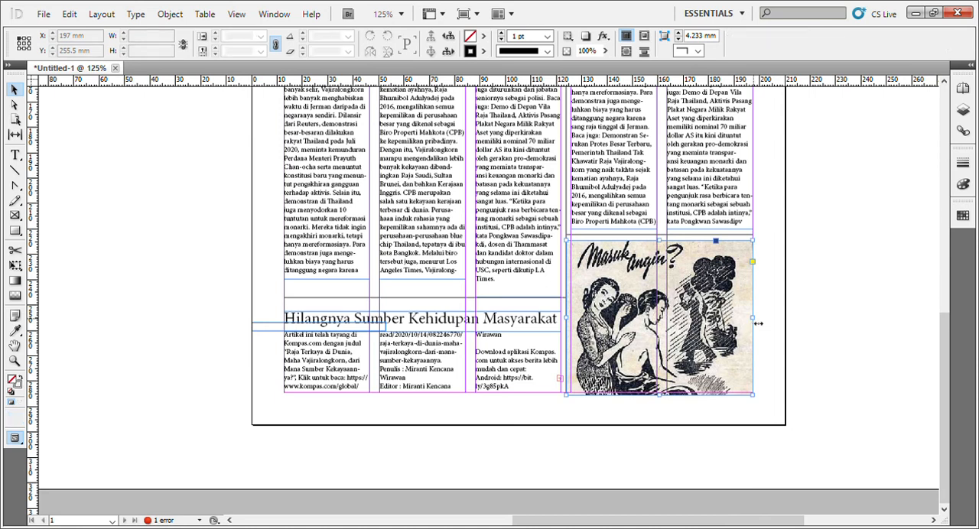
{"action": "left_click_drag", "start_coordinate": [755, 320], "coordinate": [809, 323]}
{"action": "key", "text": "ctrl+z"}
{"action": "left_click", "coordinate": [820, 334]}
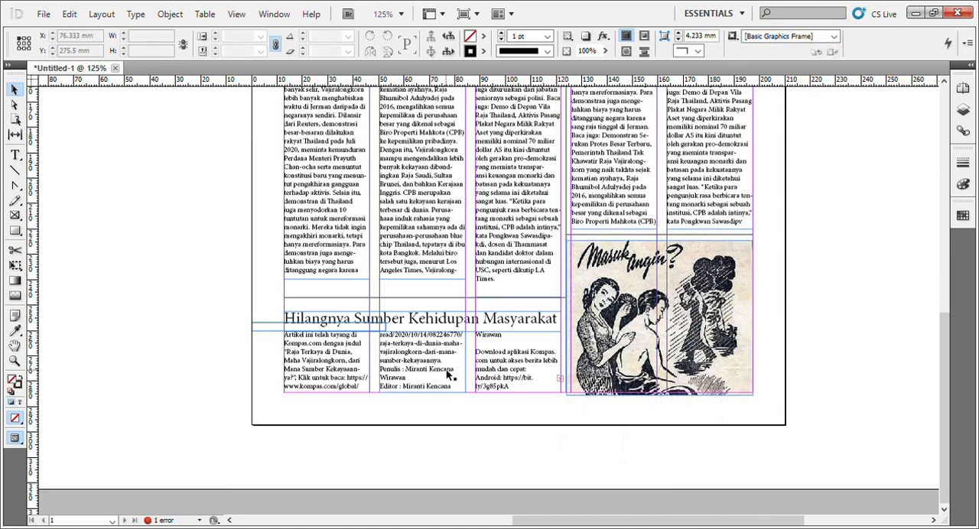
Draw a test text frame about 36 by 26 mm on the pasteboard, enter "asdsdadsa", and delete the frame.
{"action": "left_click", "coordinate": [449, 374]}
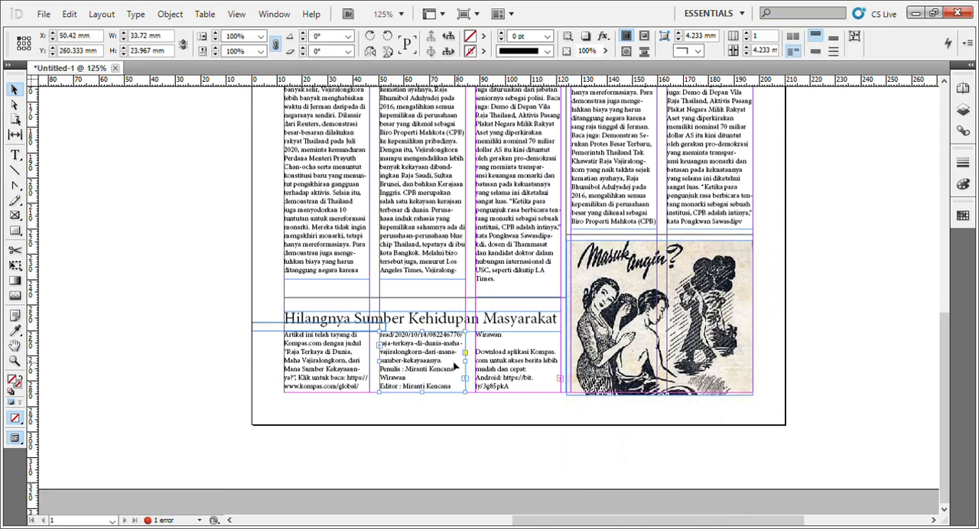
{"action": "left_click", "coordinate": [15, 155]}
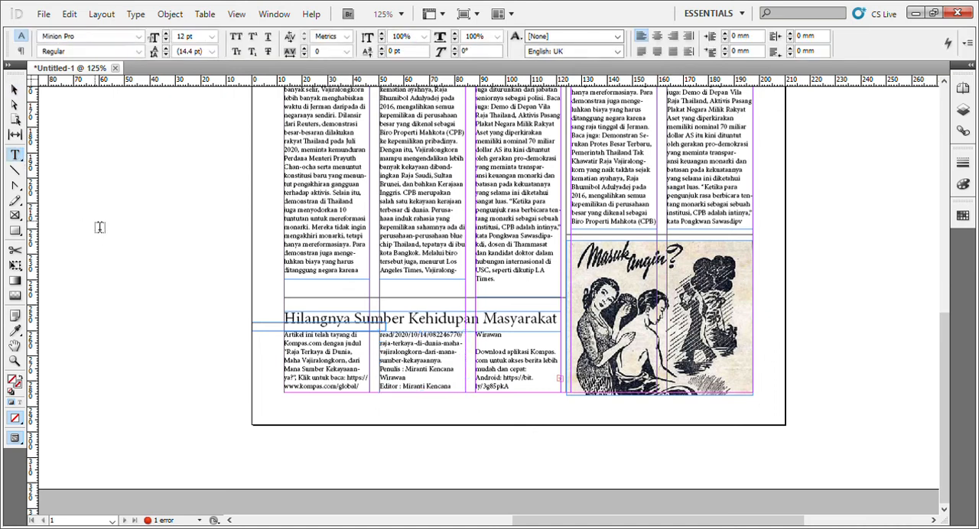
{"action": "left_click_drag", "start_coordinate": [83, 215], "coordinate": [175, 280]}
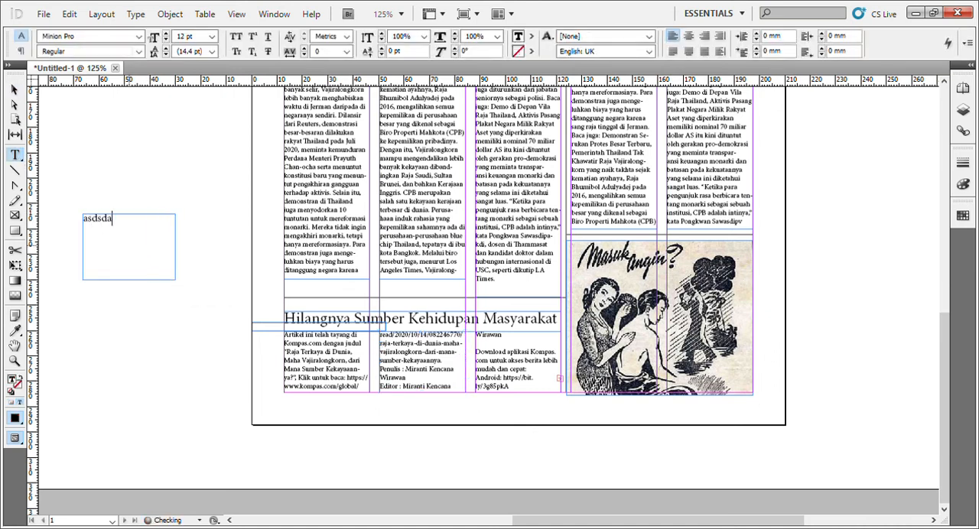
{"action": "type", "text": "dsa"}
{"action": "left_click", "coordinate": [14, 90]}
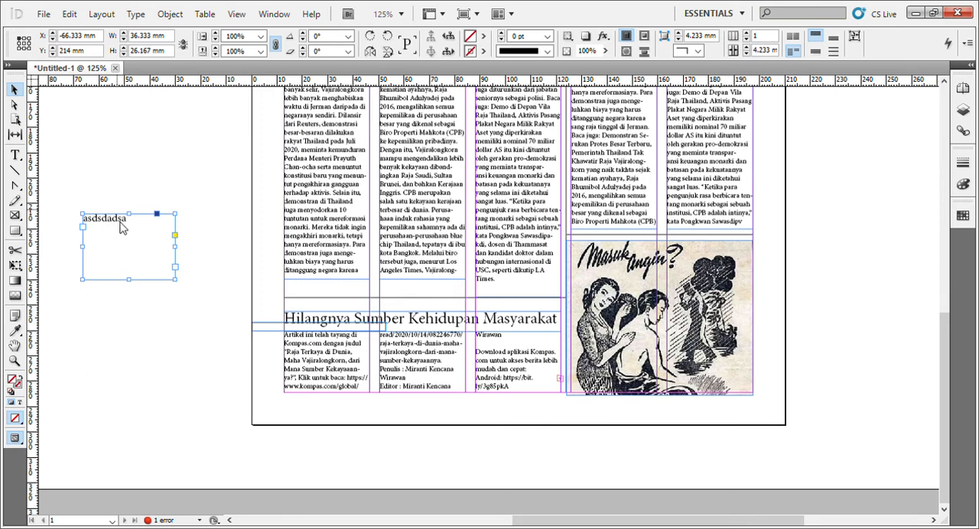
{"action": "left_click", "coordinate": [83, 193]}
{"action": "left_click", "coordinate": [115, 222]}
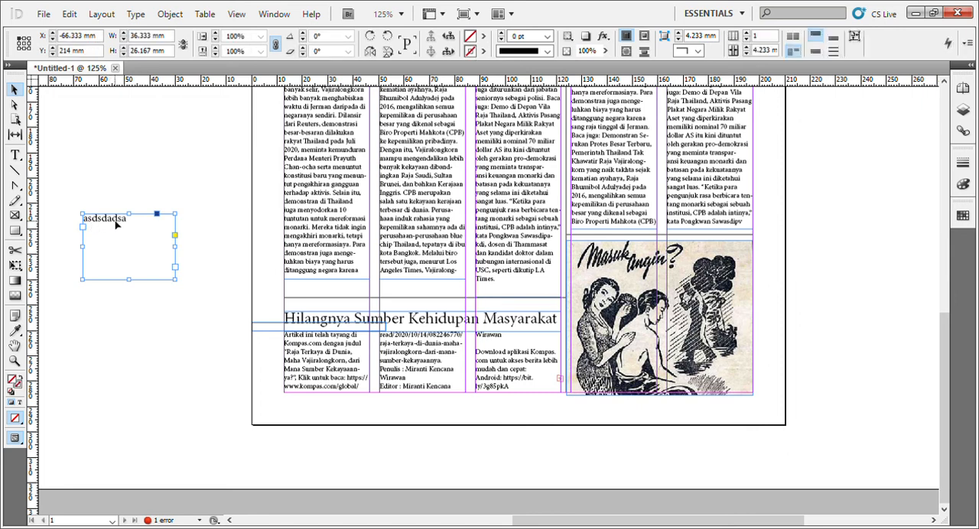
{"action": "key", "text": "Delete"}
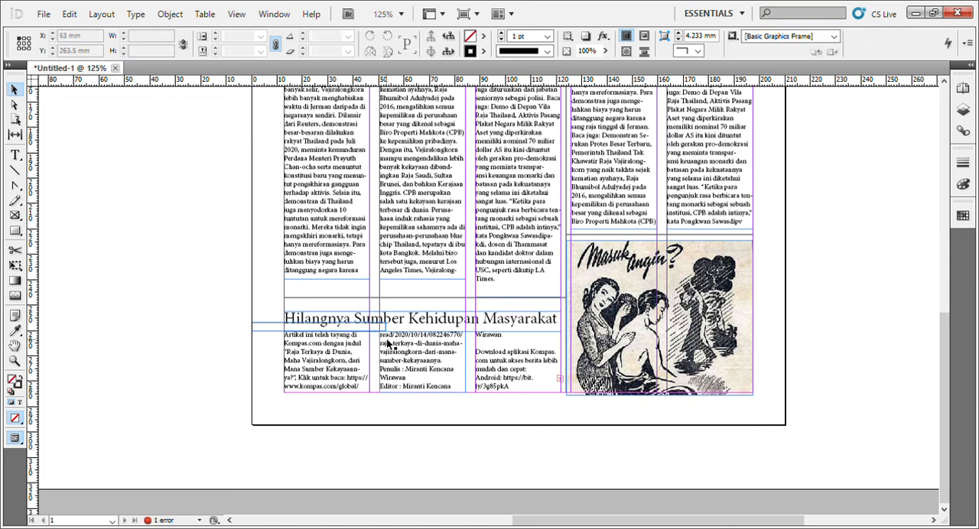
Review the whole page from the masthead down to the bottom article and the advertisement.
{"action": "scroll", "coordinate": [370, 339], "scroll_direction": "up", "scroll_amount": 4}
{"action": "scroll", "coordinate": [370, 339], "scroll_direction": "up", "scroll_amount": 8}
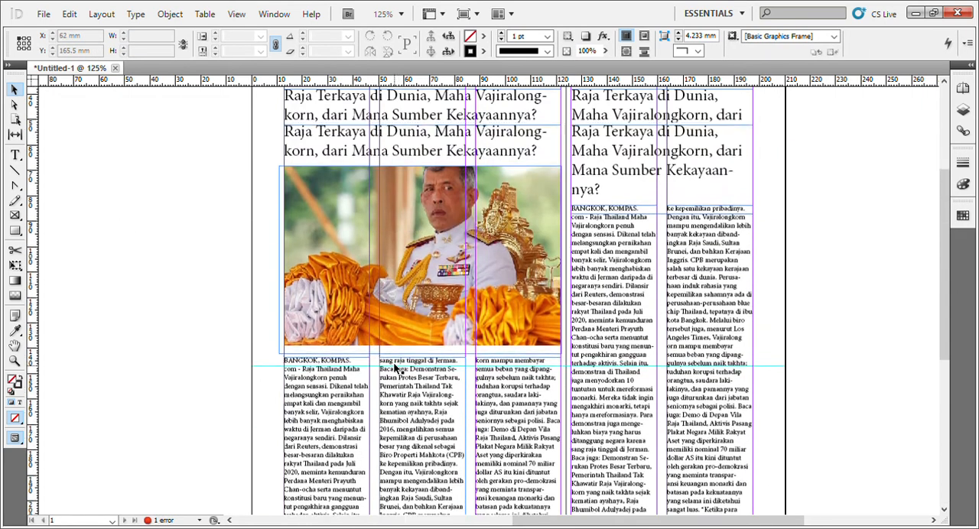
{"action": "scroll", "coordinate": [393, 352], "scroll_direction": "down", "scroll_amount": 7}
{"action": "scroll", "coordinate": [397, 325], "scroll_direction": "down", "scroll_amount": 3}
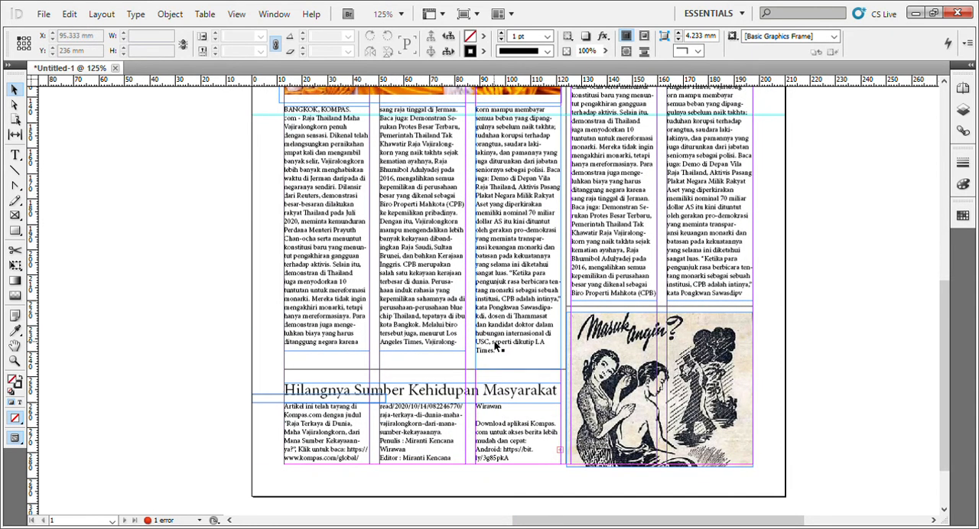
{"action": "scroll", "coordinate": [496, 341], "scroll_direction": "up", "scroll_amount": 10}
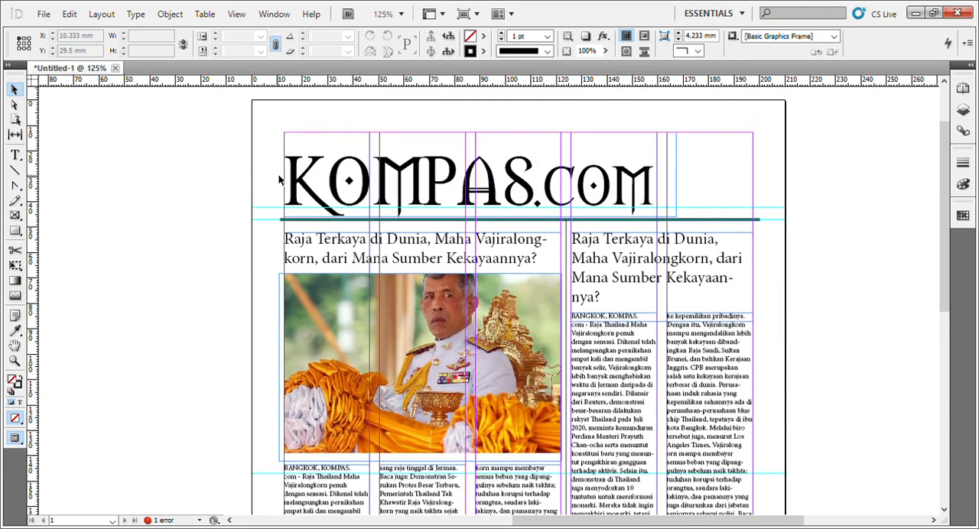
{"action": "key", "text": "ctrl+minus"}
{"action": "key", "text": "ctrl+minus"}
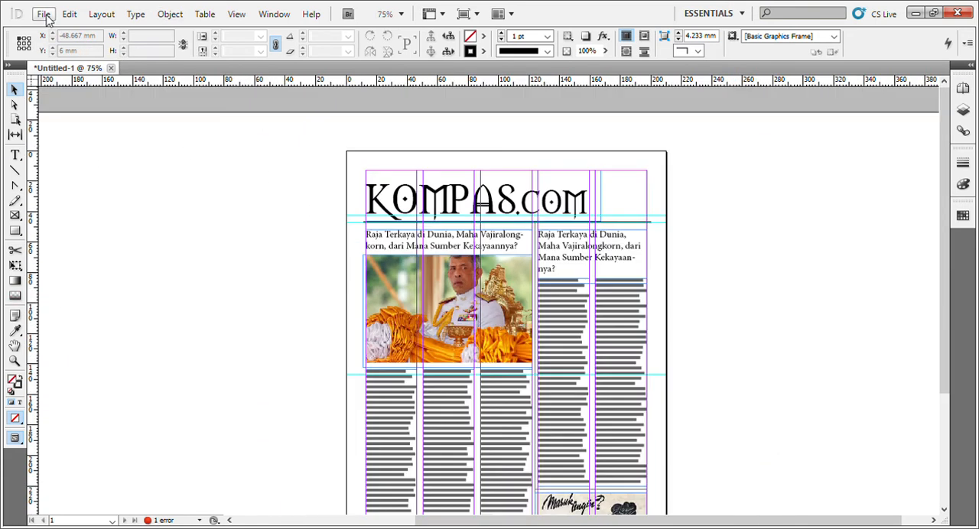
{"action": "scroll", "coordinate": [377, 344], "scroll_direction": "down", "scroll_amount": 4}
{"action": "scroll", "coordinate": [377, 344], "scroll_direction": "up", "scroll_amount": 2}
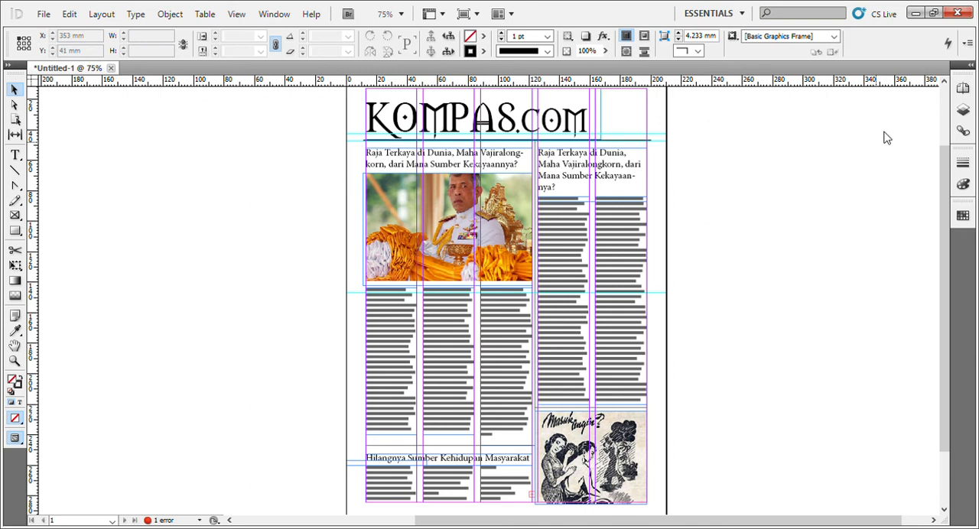
Justify all body text of the two-column article beside the photo article, with last lines aligned left.
{"action": "left_click", "coordinate": [604, 259]}
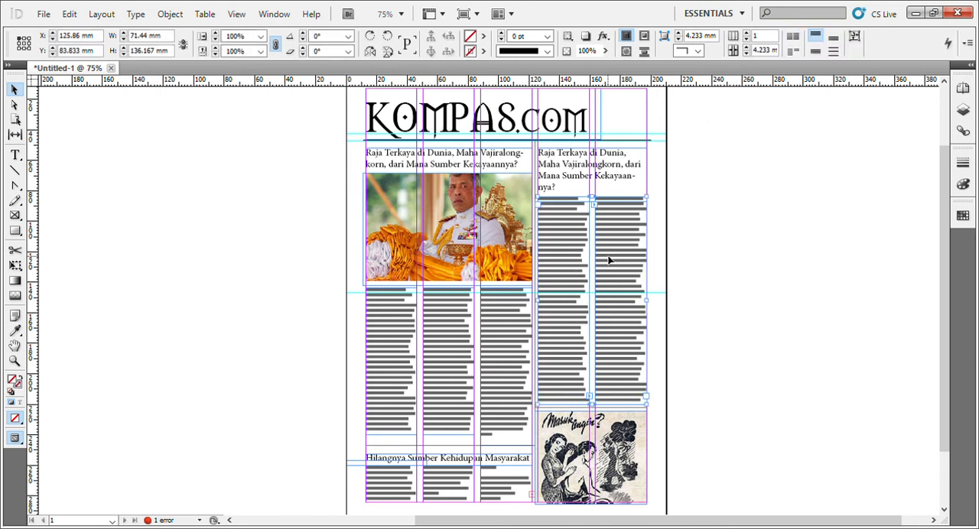
{"action": "double_click", "coordinate": [610, 263]}
{"action": "key", "text": "ctrl+a"}
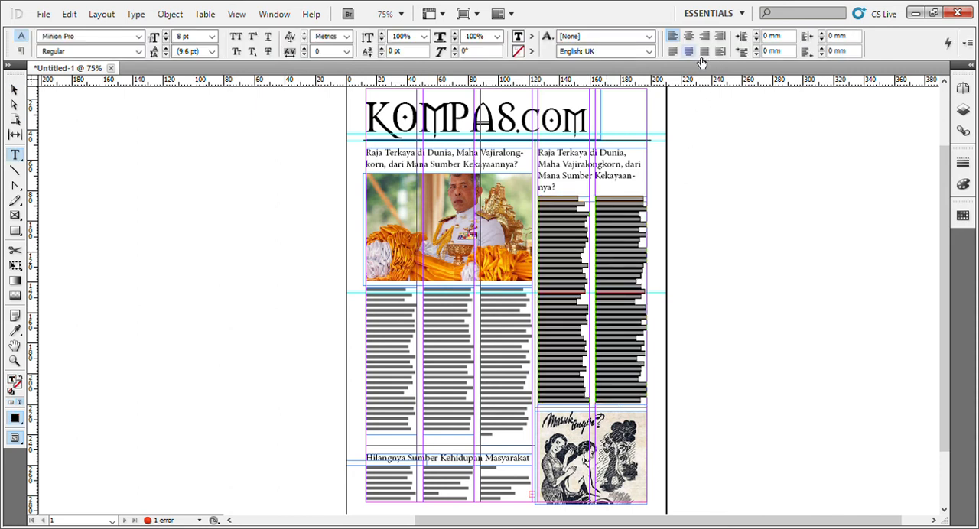
{"action": "left_click", "coordinate": [690, 52]}
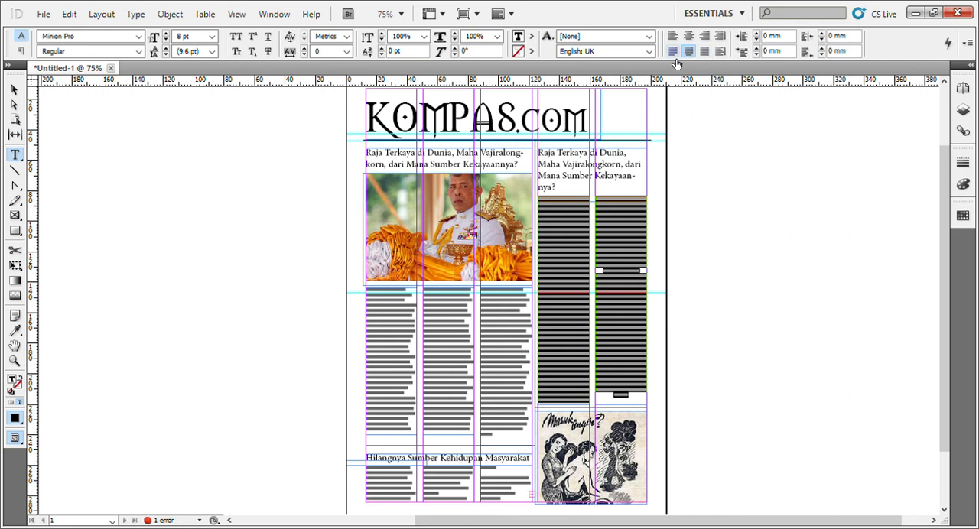
{"action": "left_click", "coordinate": [703, 217]}
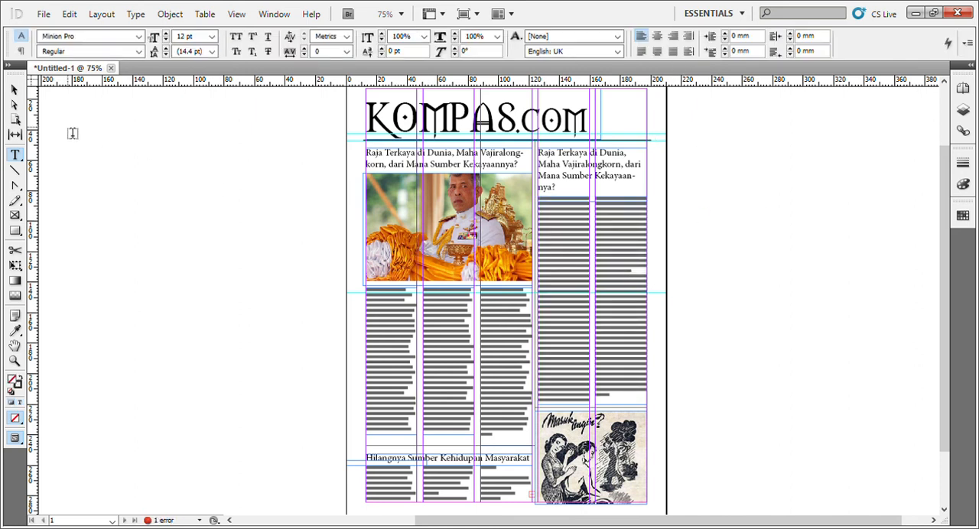
{"action": "left_click", "coordinate": [14, 90]}
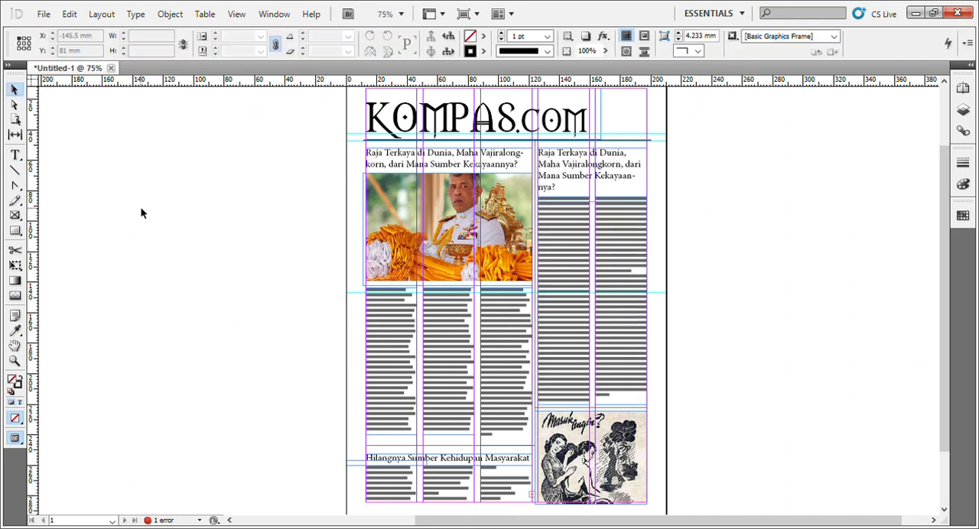
Justify all three columns of body text under the photo, with last lines aligned left.
{"action": "left_click", "coordinate": [389, 377]}
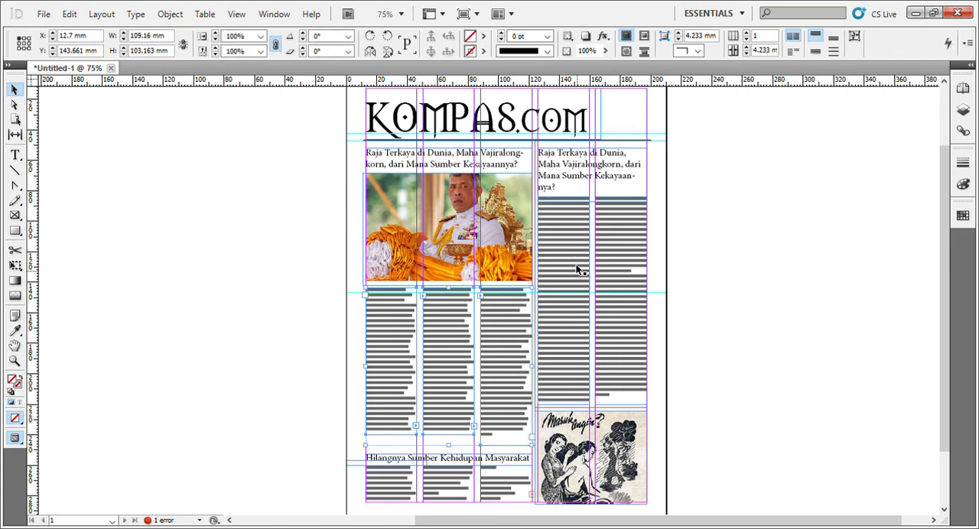
{"action": "double_click", "coordinate": [498, 313]}
{"action": "key", "text": "ctrl+a"}
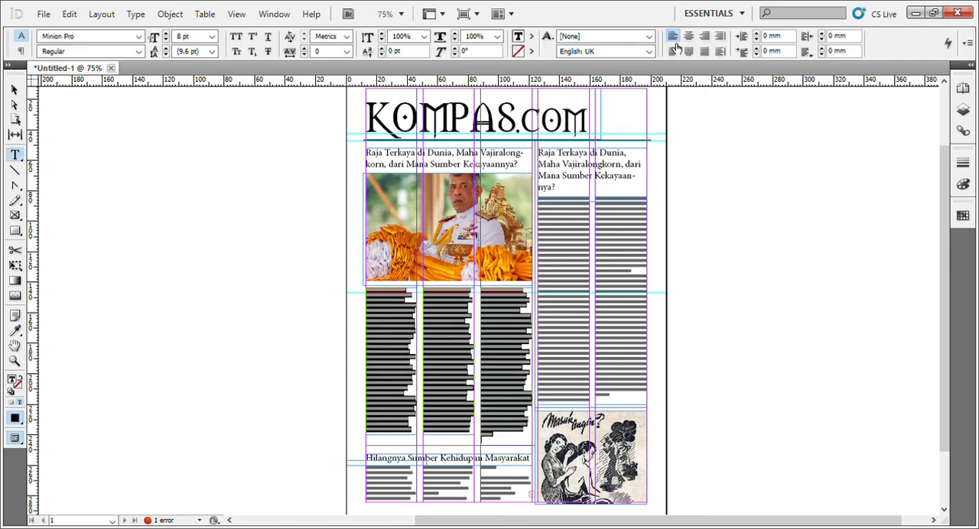
{"action": "left_click", "coordinate": [677, 55]}
Justify the body text of the bottom article, "Hilangnya Sumber Kehidupan Masyarakat", with last lines aligned left.
{"action": "scroll", "coordinate": [478, 368], "scroll_direction": "down", "scroll_amount": 2}
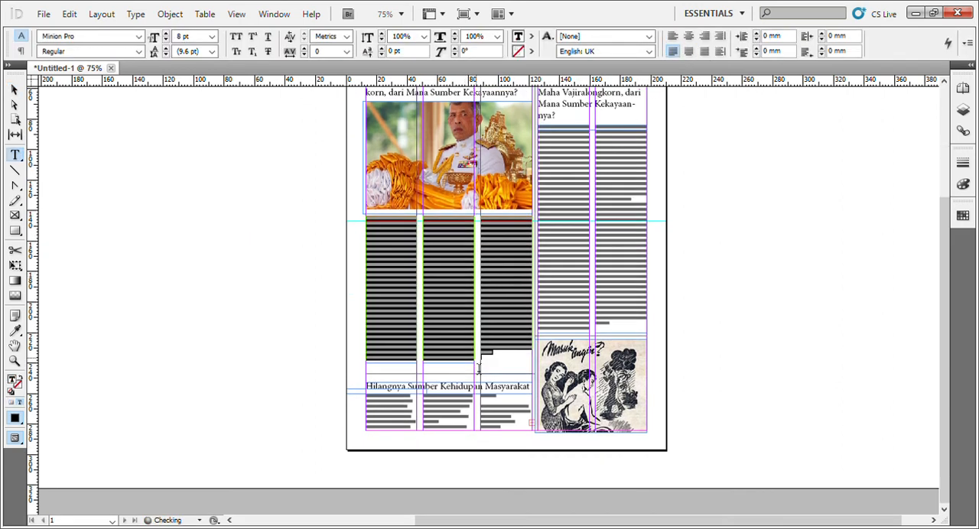
{"action": "left_click", "coordinate": [394, 416]}
{"action": "key", "text": "ctrl+a"}
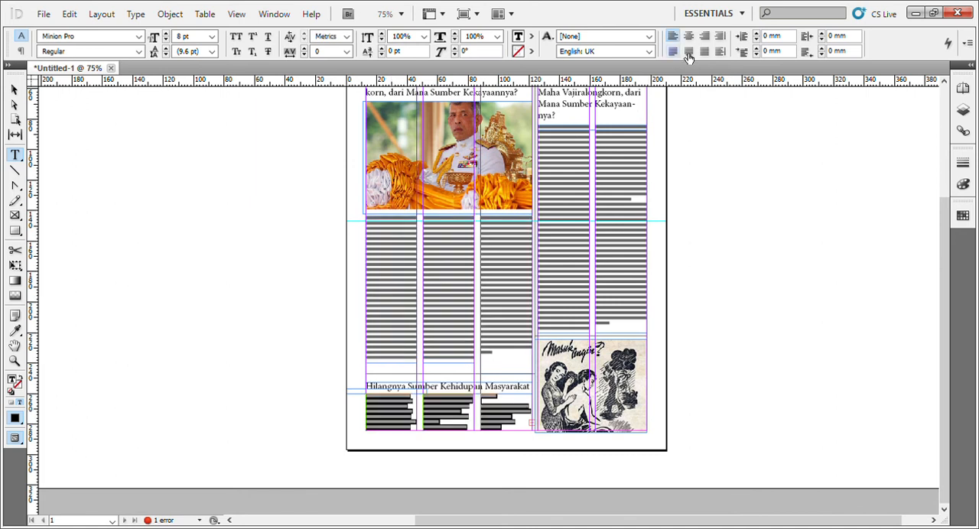
{"action": "left_click", "coordinate": [678, 54]}
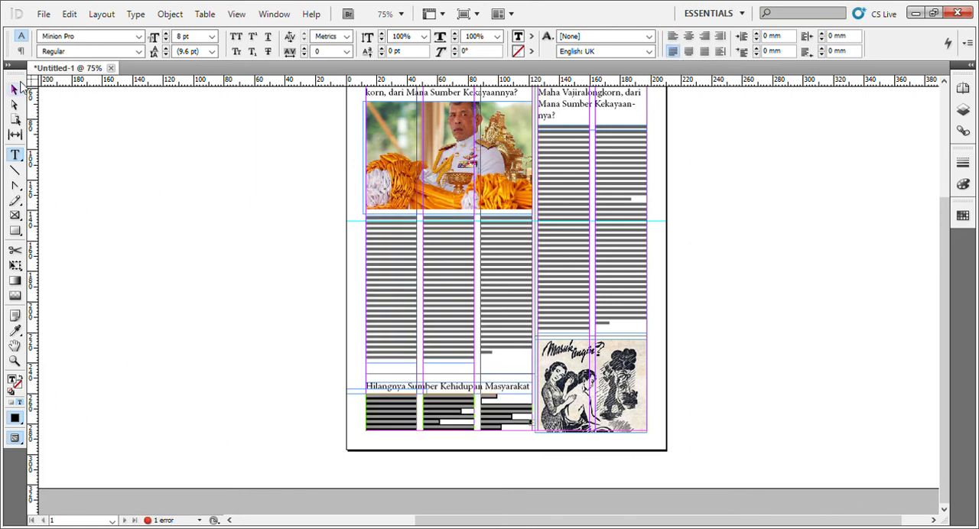
{"action": "left_click", "coordinate": [15, 90]}
Move the horizontal divider line above the bottom article's headline up to about Y 240.75 mm, just under the photo article's columns.
{"action": "left_click", "coordinate": [390, 156]}
{"action": "key", "text": "z"}
{"action": "left_click_drag", "start_coordinate": [307, 156], "coordinate": [600, 355]}
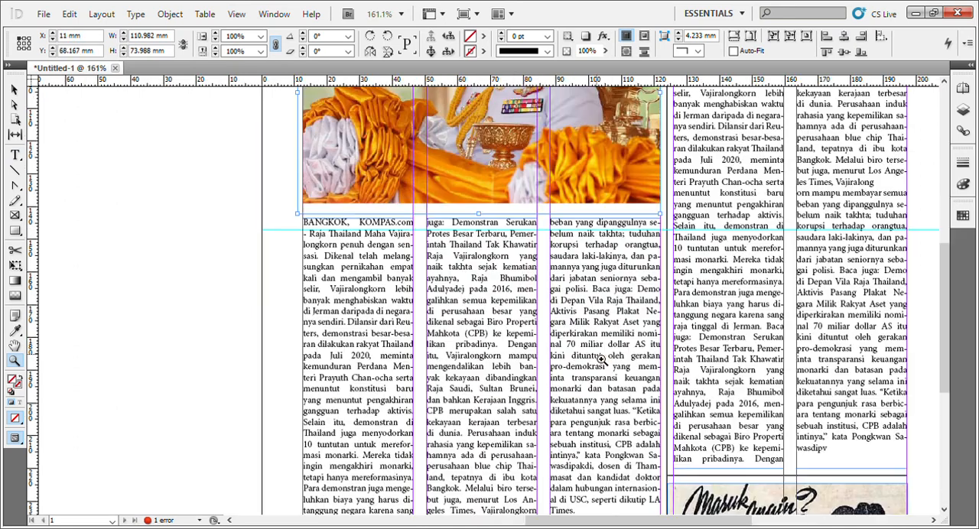
{"action": "scroll", "coordinate": [601, 359], "scroll_direction": "down", "scroll_amount": 3}
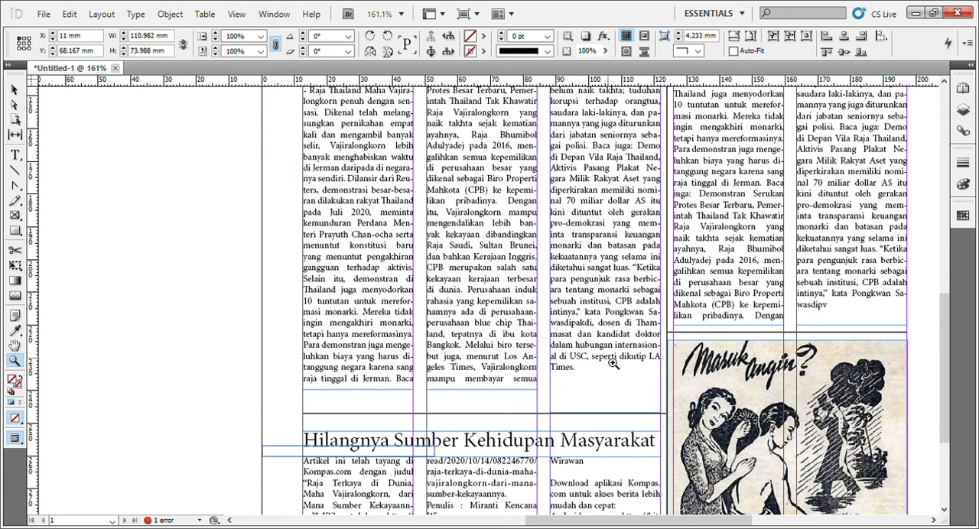
{"action": "key", "text": "v"}
{"action": "left_click", "coordinate": [291, 335]}
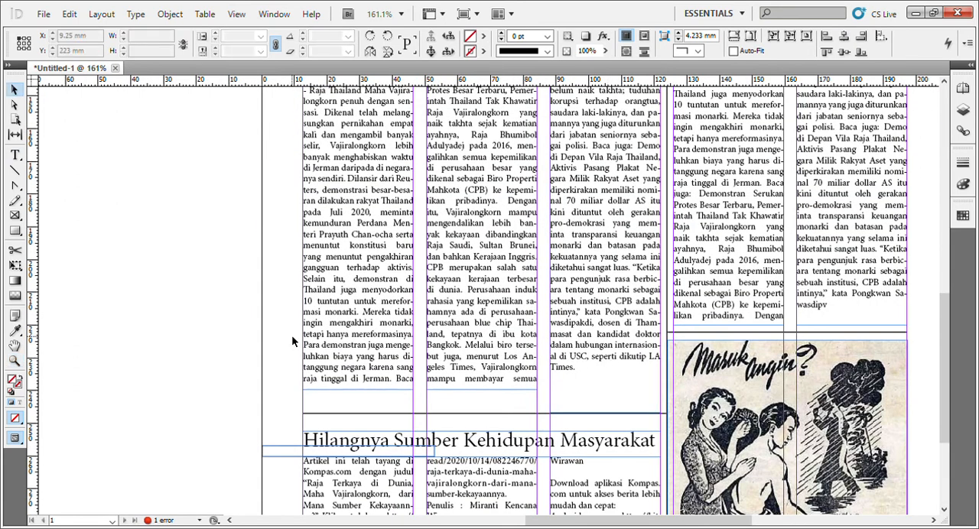
{"action": "left_click_drag", "start_coordinate": [524, 415], "coordinate": [526, 400]}
Move the bottom article's headline, first column and overlapping empty frame up to about Y 244.4 mm, and lengthen the first column to about 33.2 mm.
{"action": "left_click", "coordinate": [475, 447]}
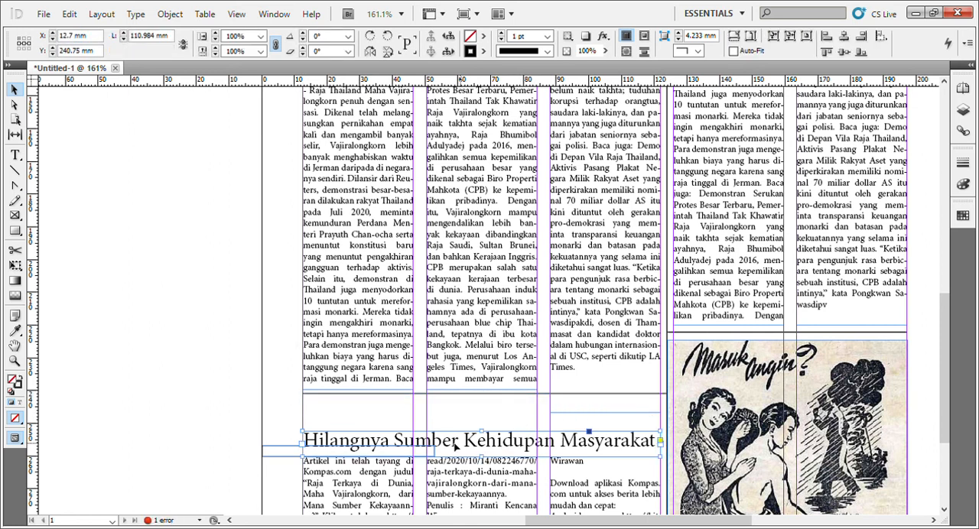
{"action": "left_click", "coordinate": [288, 457], "text": "shift"}
{"action": "left_click", "coordinate": [333, 481], "text": "shift"}
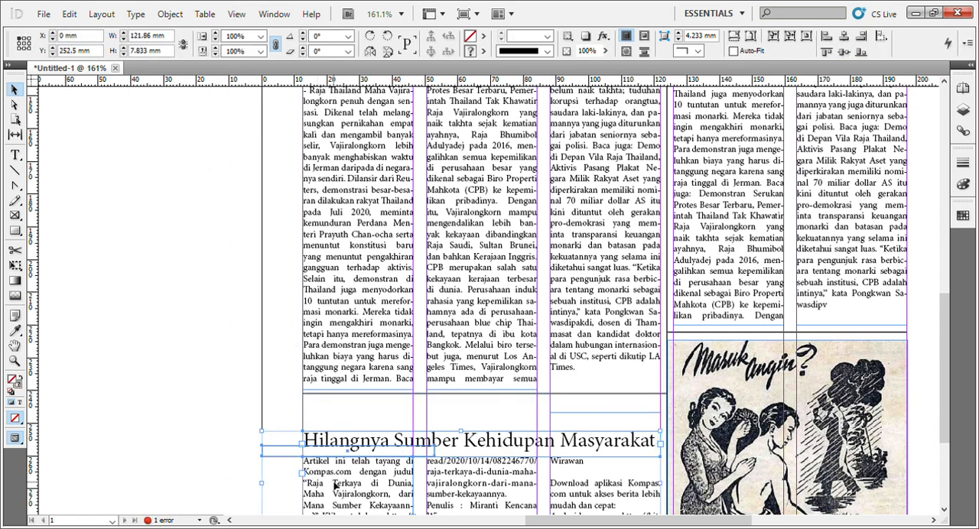
{"action": "left_click_drag", "start_coordinate": [333, 481], "coordinate": [337, 456]}
{"action": "scroll", "coordinate": [442, 483], "scroll_direction": "down", "scroll_amount": 3}
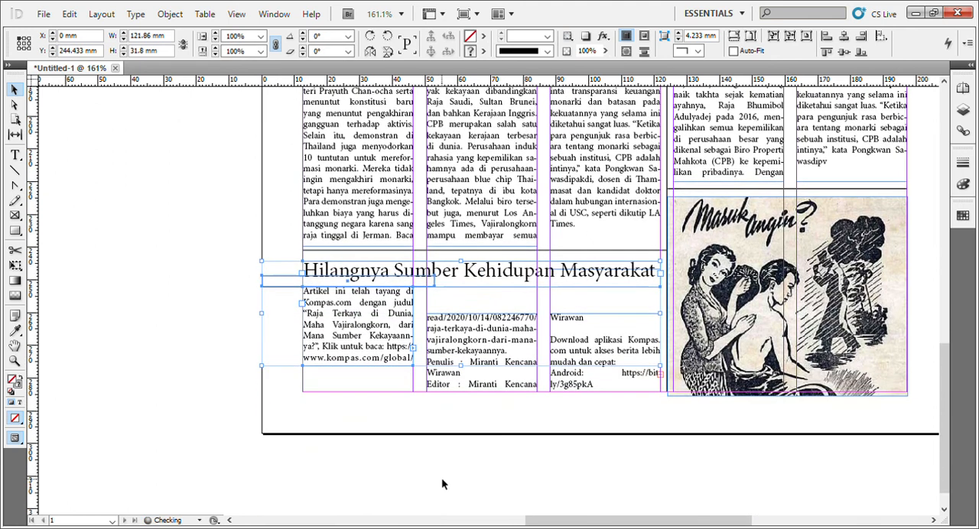
{"action": "left_click", "coordinate": [370, 367]}
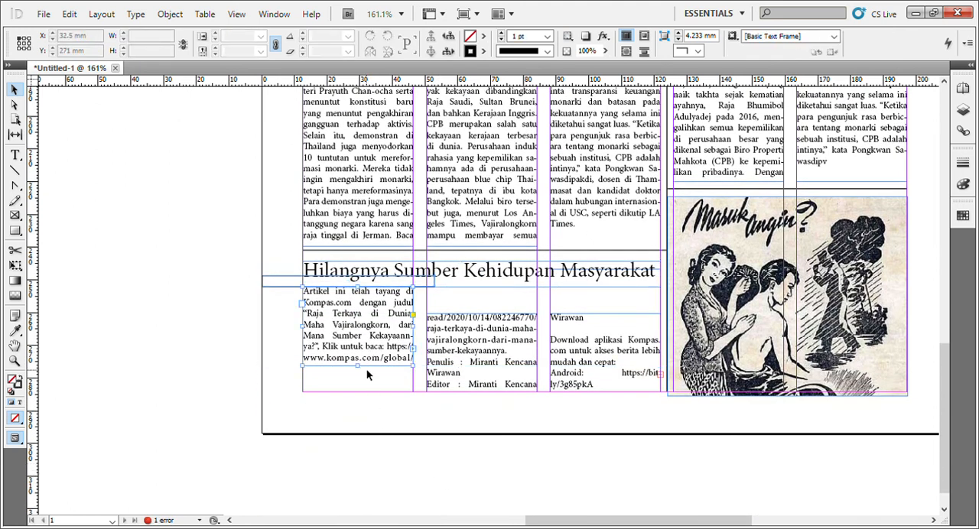
{"action": "left_click_drag", "start_coordinate": [363, 371], "coordinate": [363, 391]}
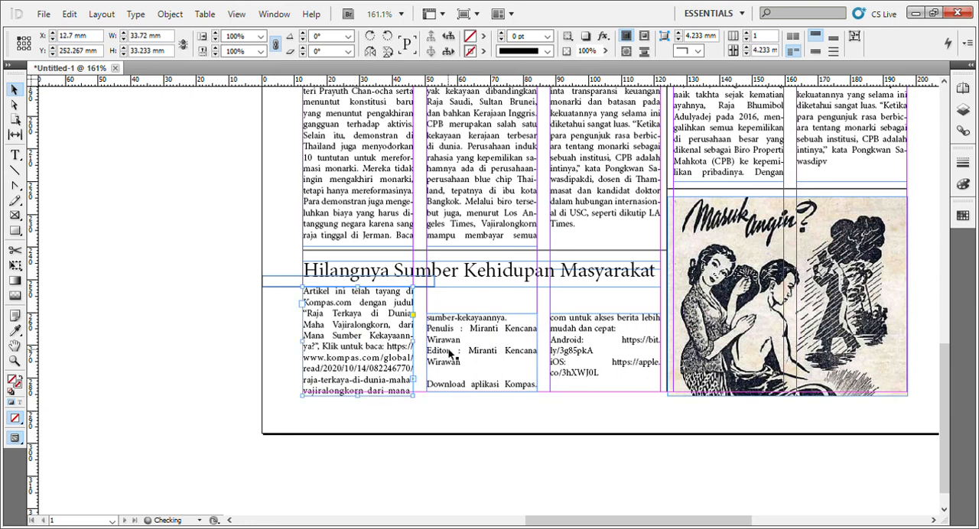
Raise the bottom article's second and third columns to line up with the first, and lengthen the second slightly past the bottom margin.
{"action": "left_click", "coordinate": [454, 345]}
{"action": "left_click_drag", "start_coordinate": [454, 345], "coordinate": [471, 321]}
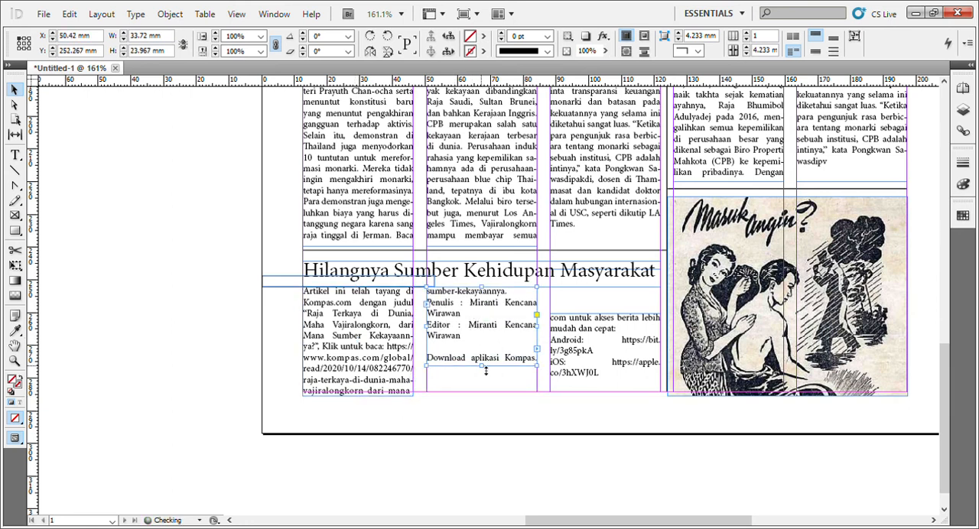
{"action": "left_click_drag", "start_coordinate": [485, 370], "coordinate": [485, 406]}
{"action": "left_click_drag", "start_coordinate": [589, 335], "coordinate": [590, 312]}
{"action": "left_click", "coordinate": [570, 434]}
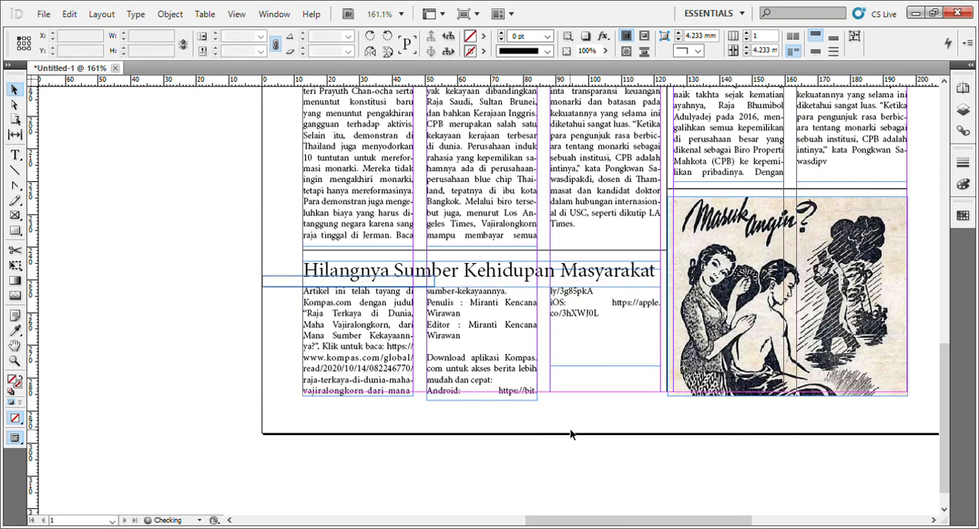
Delete the stray 53 by 3.667 mm empty frame overlapping the start of the bottom article's headline.
{"action": "left_click", "coordinate": [571, 434]}
{"action": "scroll", "coordinate": [273, 458], "scroll_direction": "up", "scroll_amount": 5}
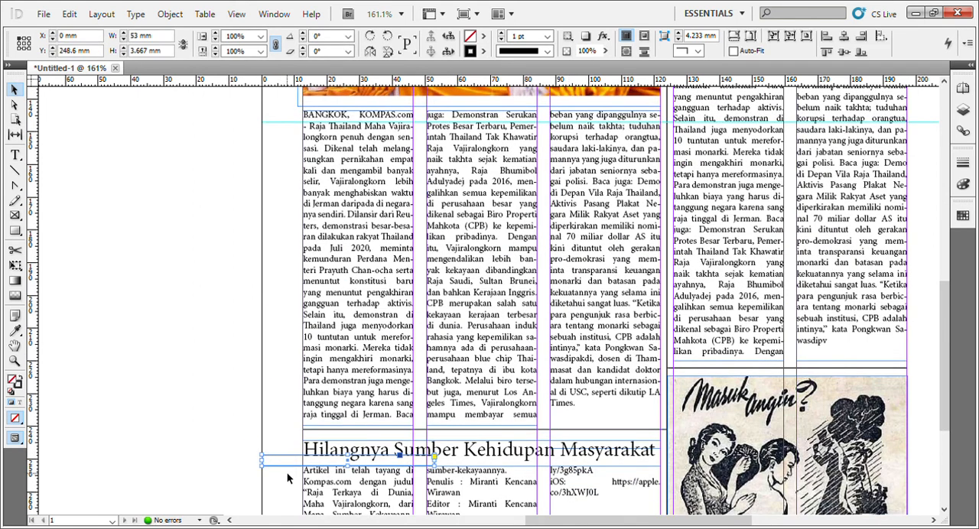
{"action": "scroll", "coordinate": [505, 428], "scroll_direction": "up", "scroll_amount": 3}
Check the overall page layout at 75% zoom, from the masthead to the bottom article.
{"action": "scroll", "coordinate": [505, 429], "scroll_direction": "up", "scroll_amount": 6}
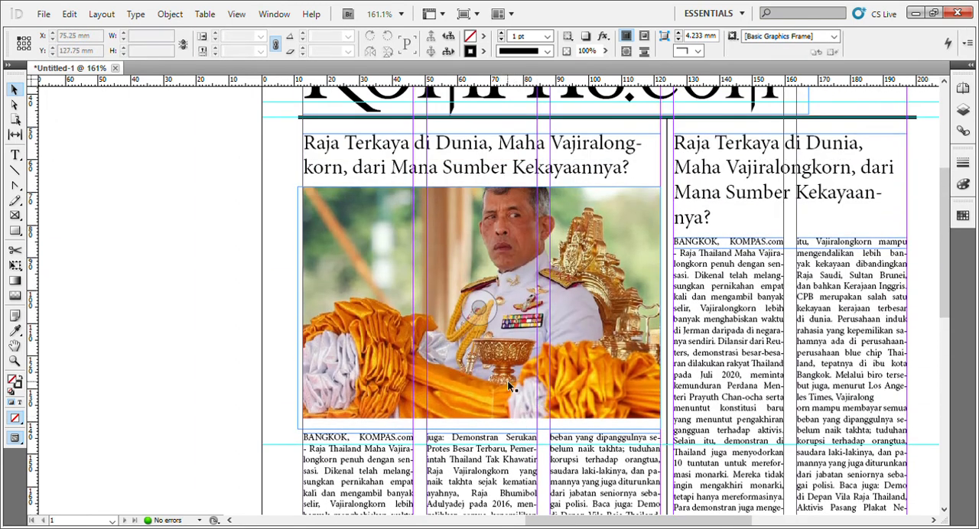
{"action": "key", "text": "ctrl+minus"}
{"action": "key", "text": "ctrl+minus"}
{"action": "key", "text": "ctrl+minus"}
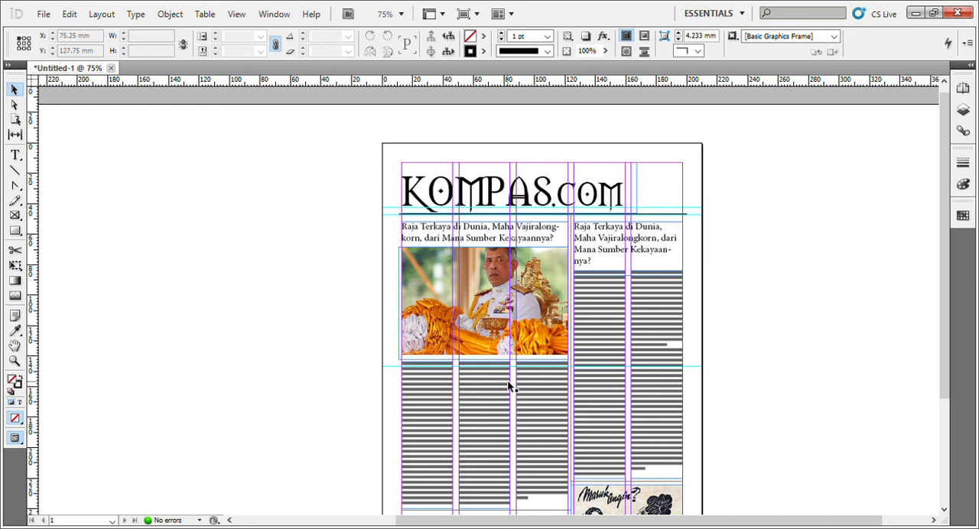
{"action": "scroll", "coordinate": [509, 387], "scroll_direction": "down", "scroll_amount": 4}
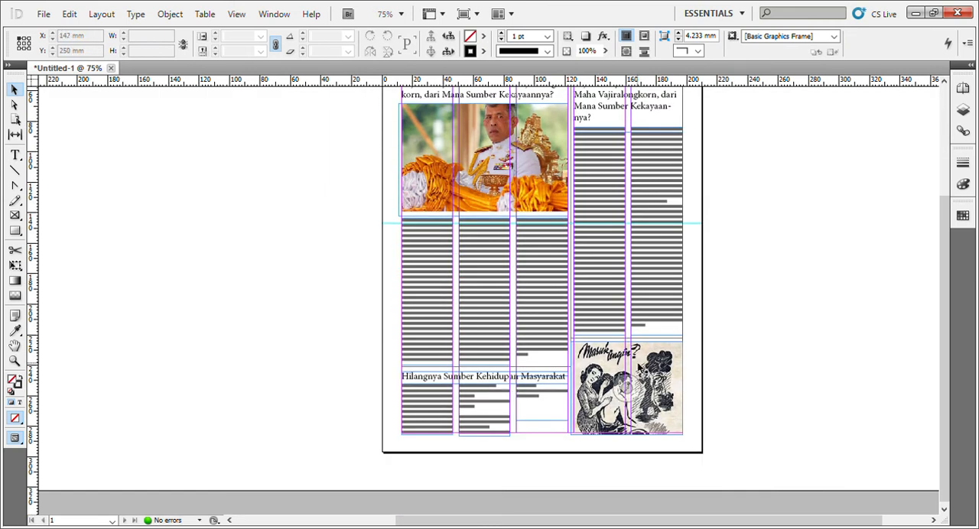
{"action": "scroll", "coordinate": [869, 197], "scroll_direction": "up", "scroll_amount": 1}
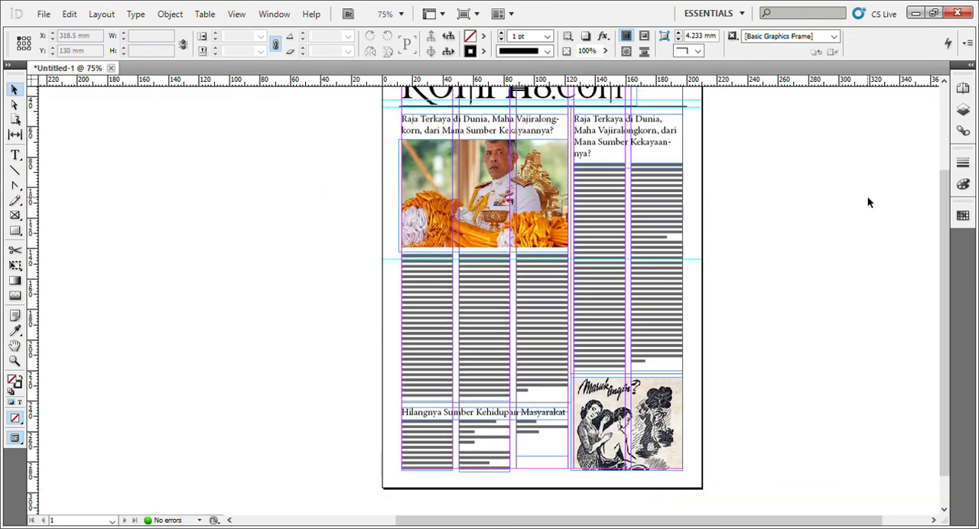